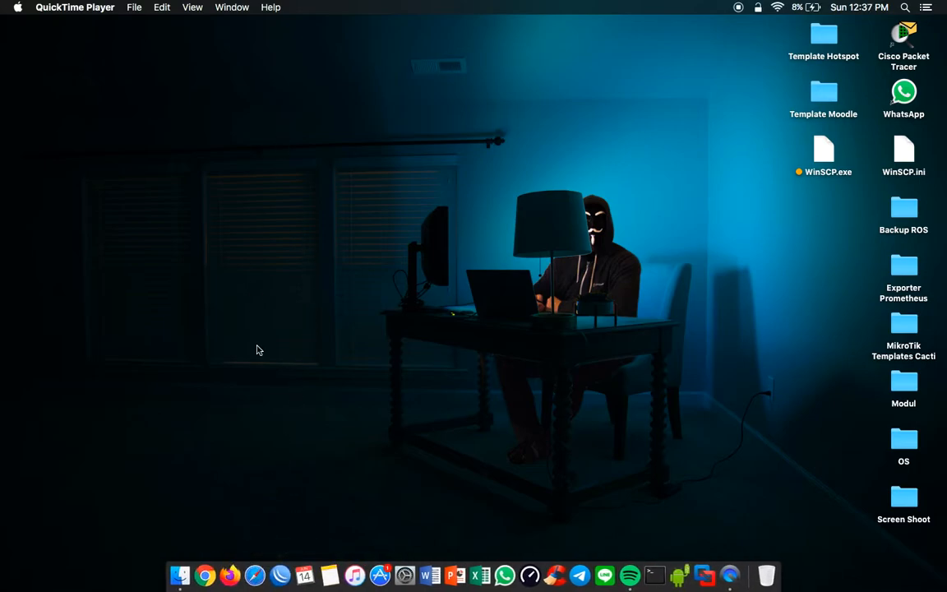
Step: Open Chrome and load the EVE login page at 10.100.150.133
left_click(204, 571)
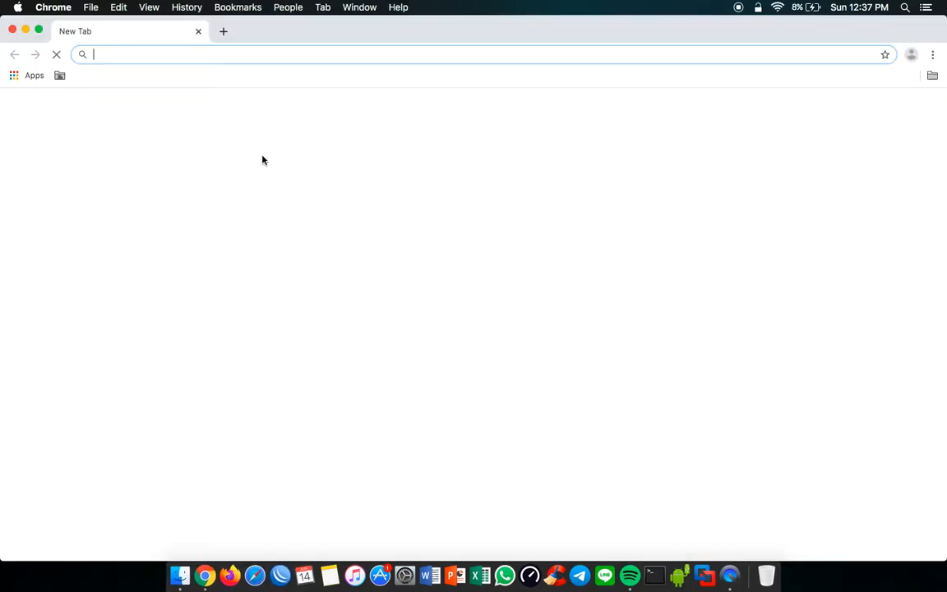
type("1")
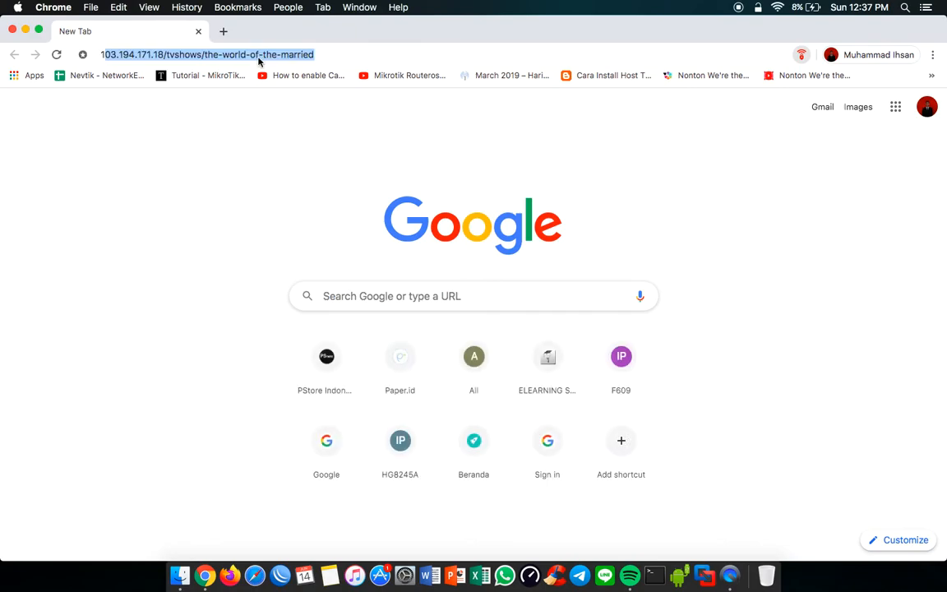
type("0.100.150.133")
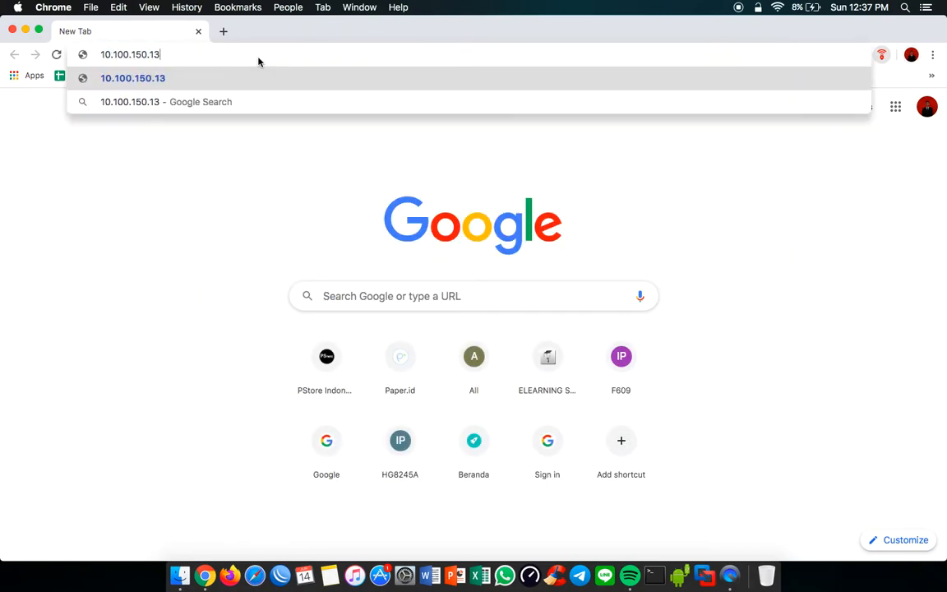
key("Return")
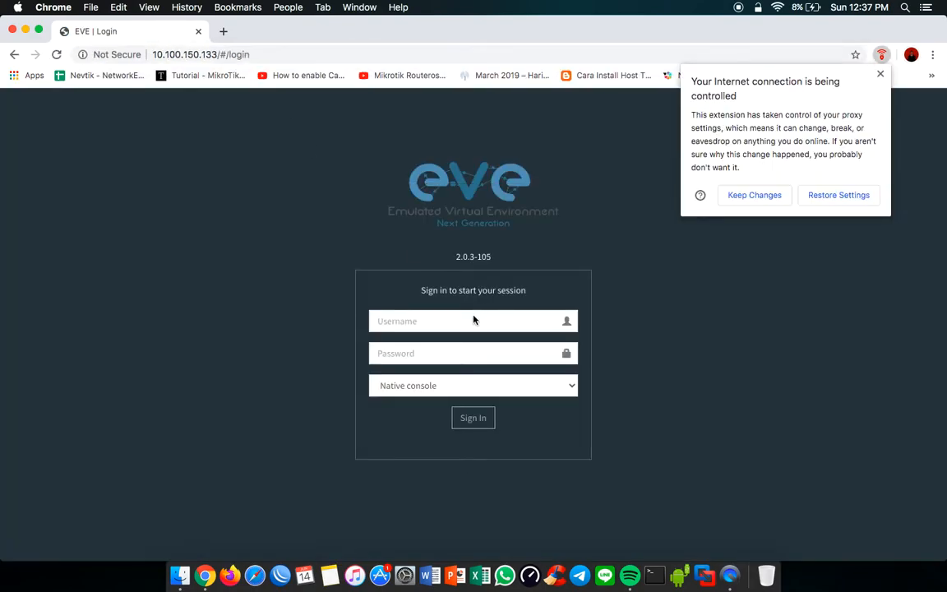
Step: Sign in to EVE with the username and account password, and dismiss the save-password and proxy extension pop-ups
left_click(474, 329)
type("ihsan")
key("Tab")
type("••••••")
key("Return")
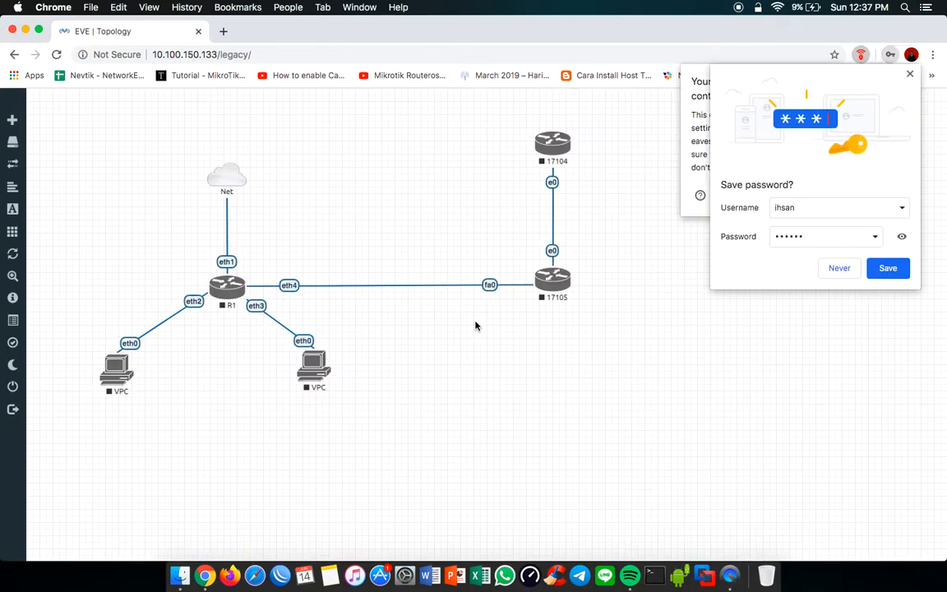
left_click(909, 74)
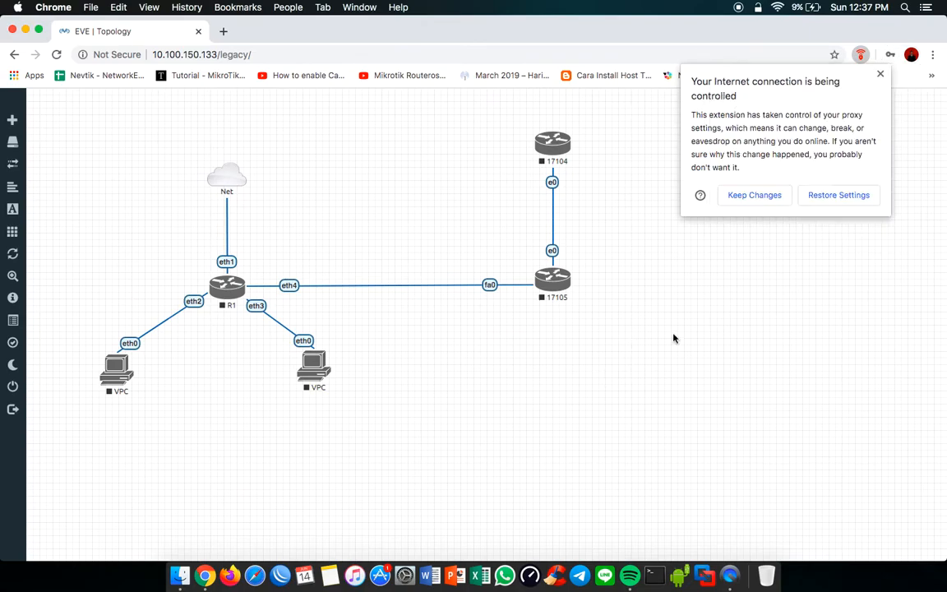
left_click(881, 76)
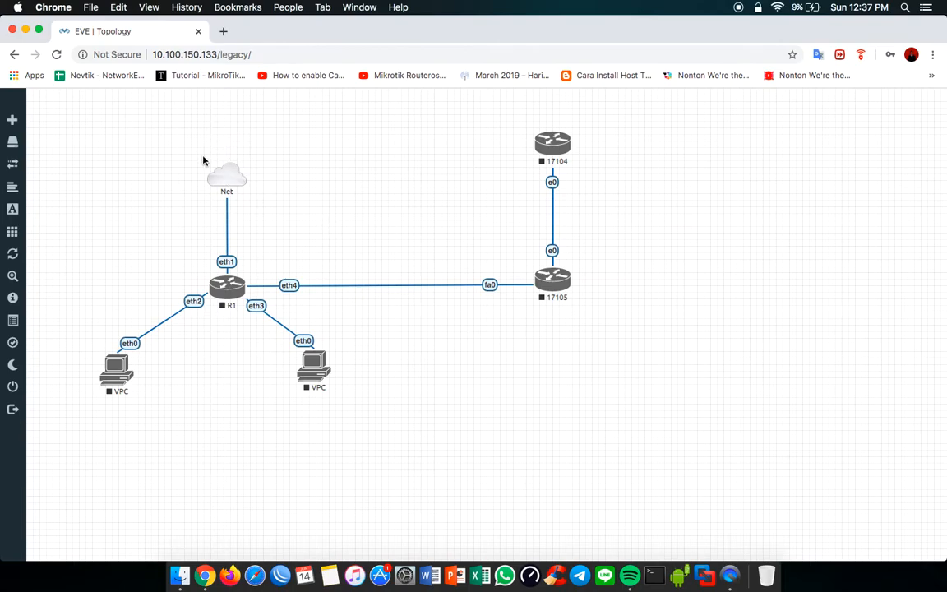
Step: Switch to WinBox, refresh the discovered neighbors and try to connect to RB_RuangTamu with the saved credentials
mouse_move(219, 164)
left_click(280, 573)
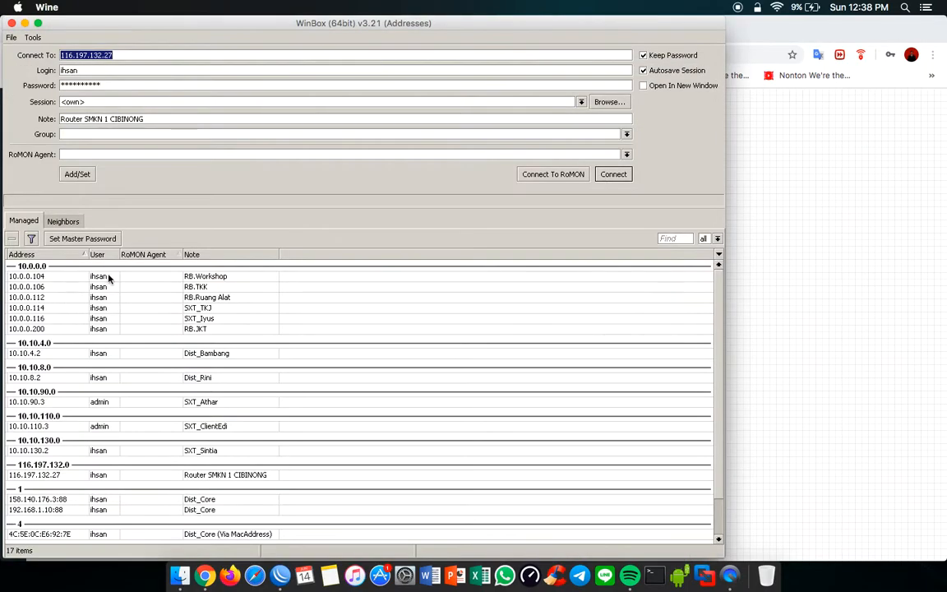
left_click(60, 221)
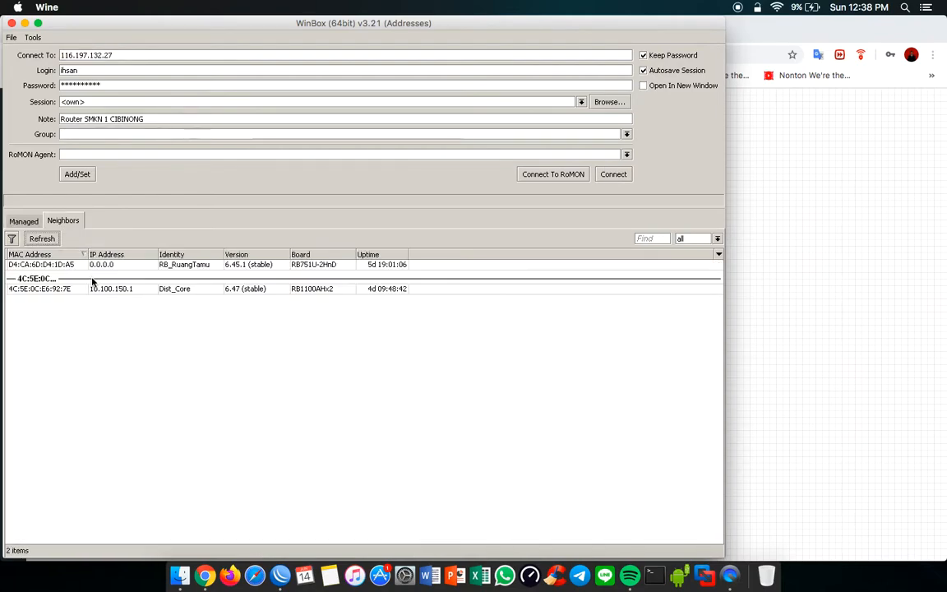
left_click(50, 238)
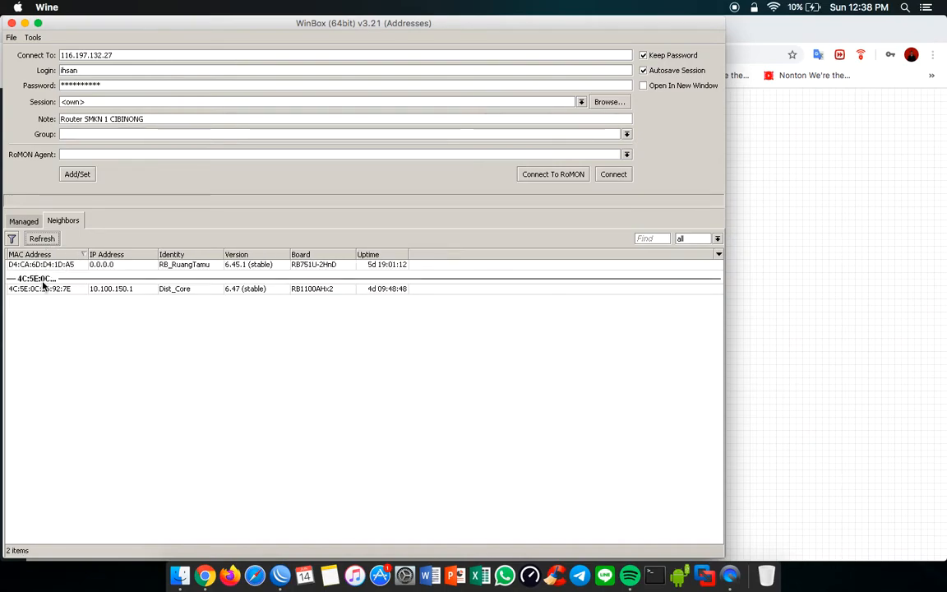
left_click(43, 266)
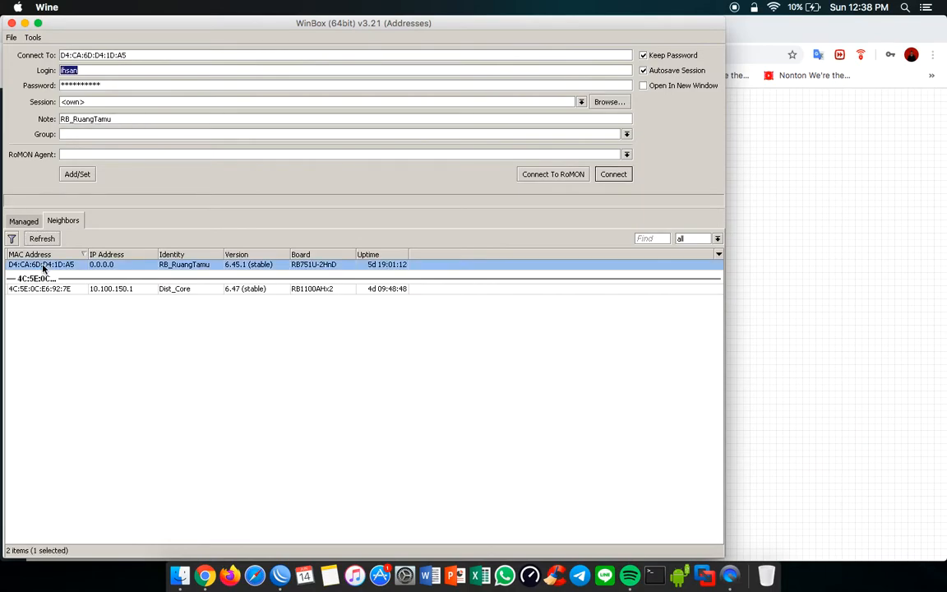
double_click(44, 266)
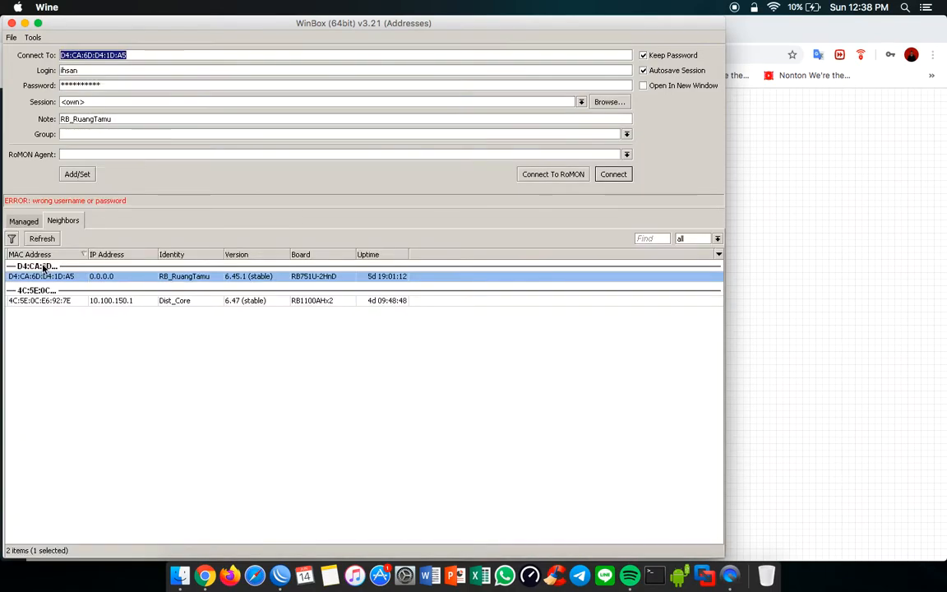
key("Tab")
type("admin")
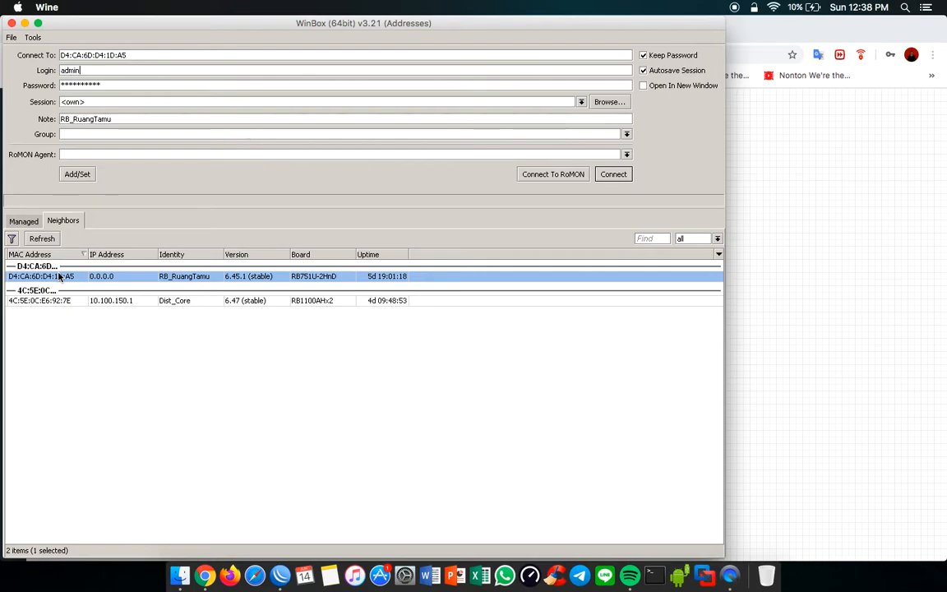
key("Tab")
key("BackSpace")
Step: Enter the personal login name and account password, and connect to the RB_RuangTamu router
left_click(177, 66)
double_click(177, 67)
type("ihsan")
key("Tab")
type("*****")
key("Return")
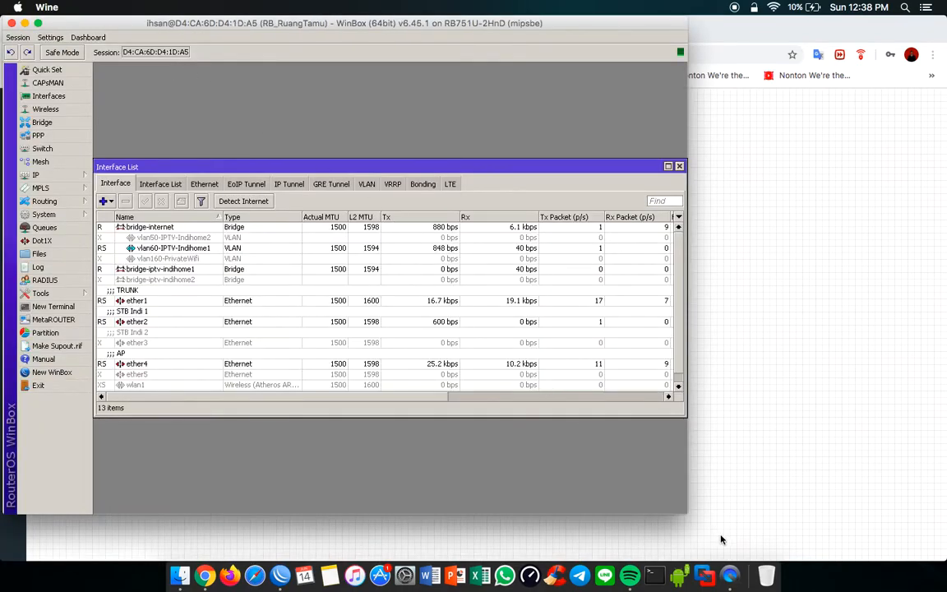
Step: Enlarge the WinBox session window and its Interface List window, and narrow the Tx column
left_click_drag(684, 512, 824, 538)
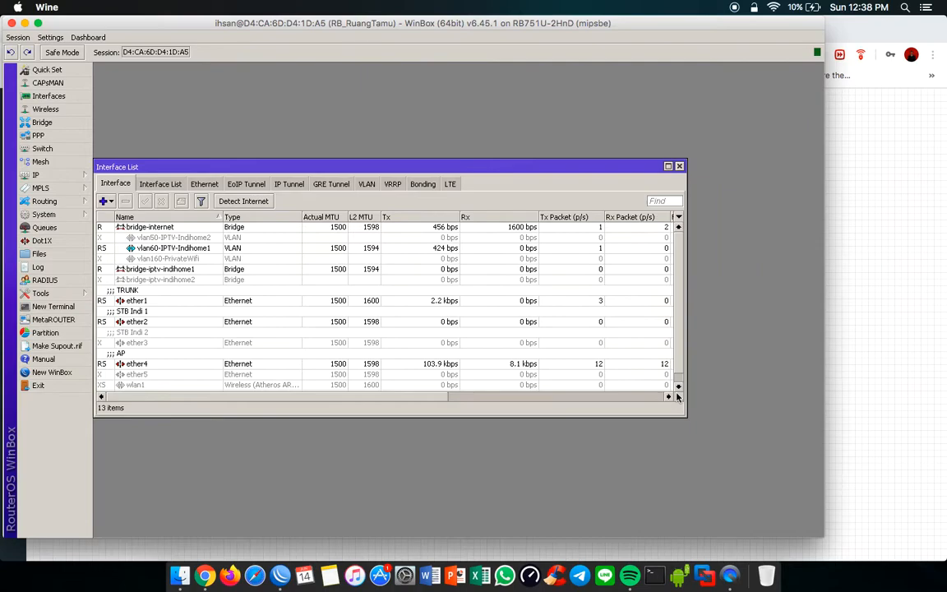
left_click_drag(687, 418, 759, 441)
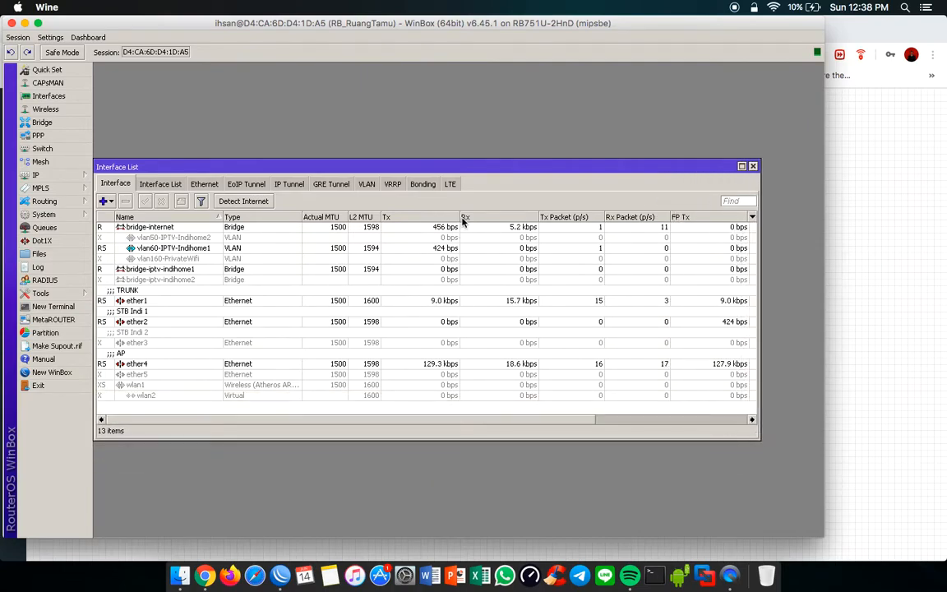
left_click_drag(460, 217, 441, 218)
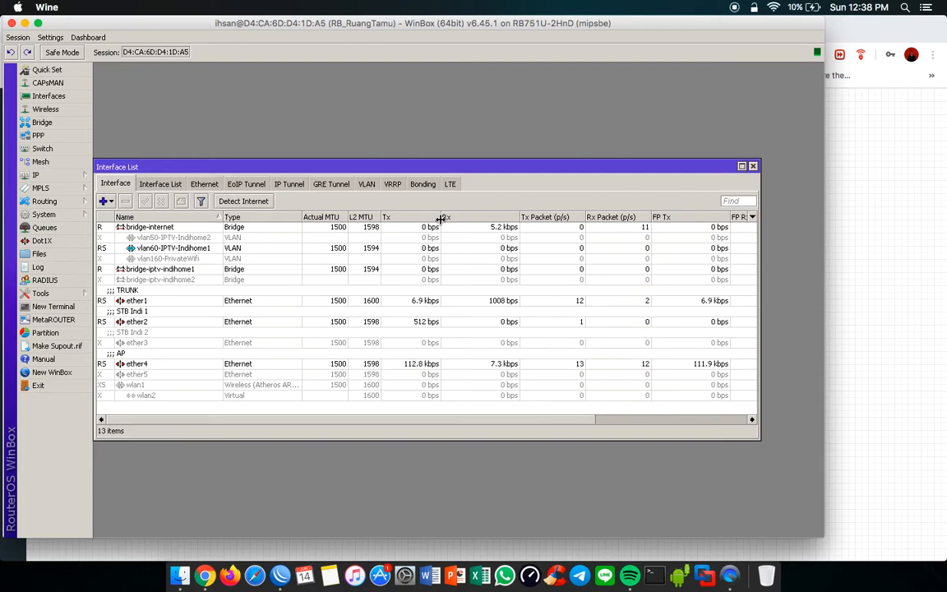
Step: Examine the Ethernet, VLAN and bridge entries in RB_RuangTamu's Interface List, moving that window up for a clearer view
left_click(144, 301)
left_click(144, 322)
left_click(141, 342)
left_click(138, 362)
key("Down")
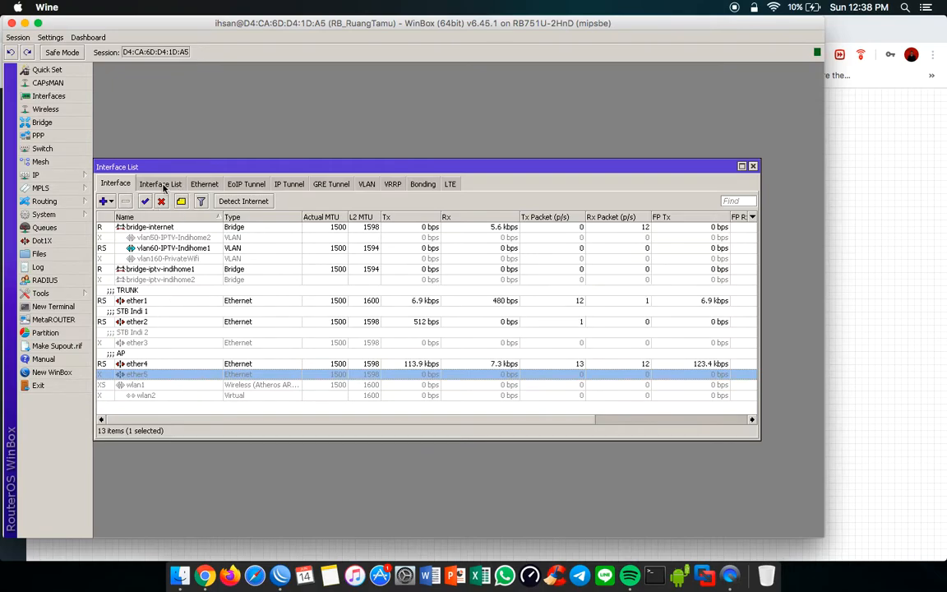
left_click_drag(161, 162, 162, 70)
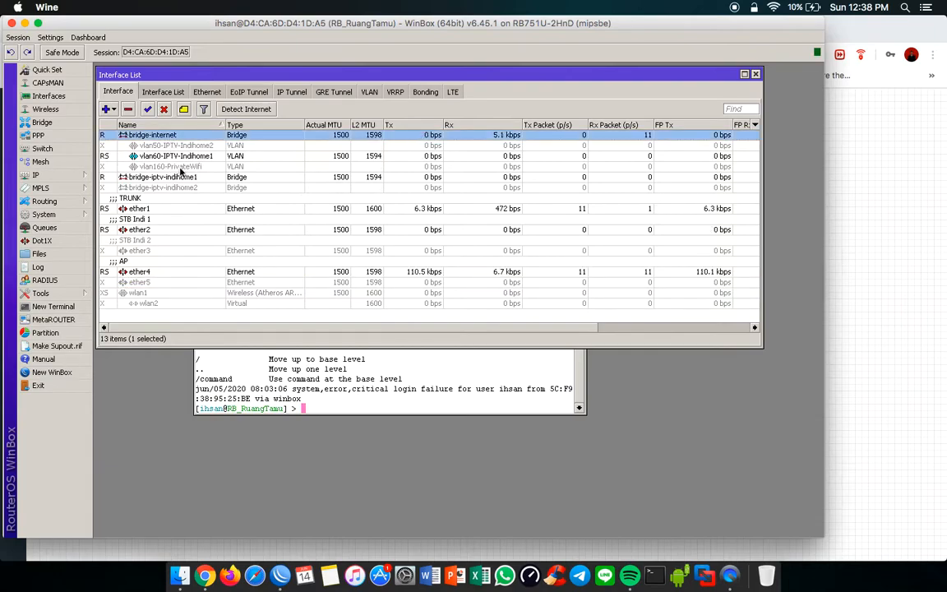
left_click(163, 157)
left_click(171, 187)
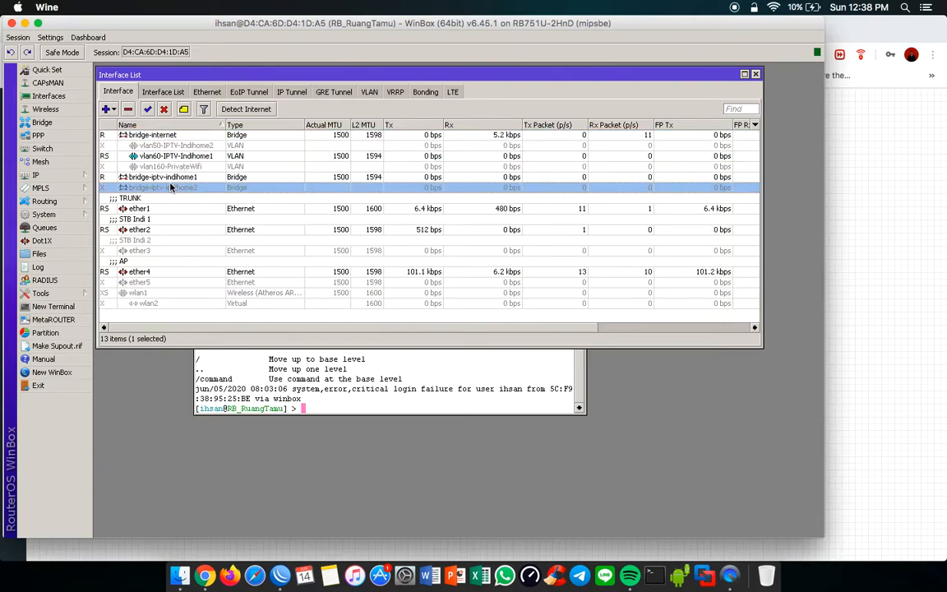
Step: Switch to the EVE topology in Chrome and start node R1
key("super+Tab")
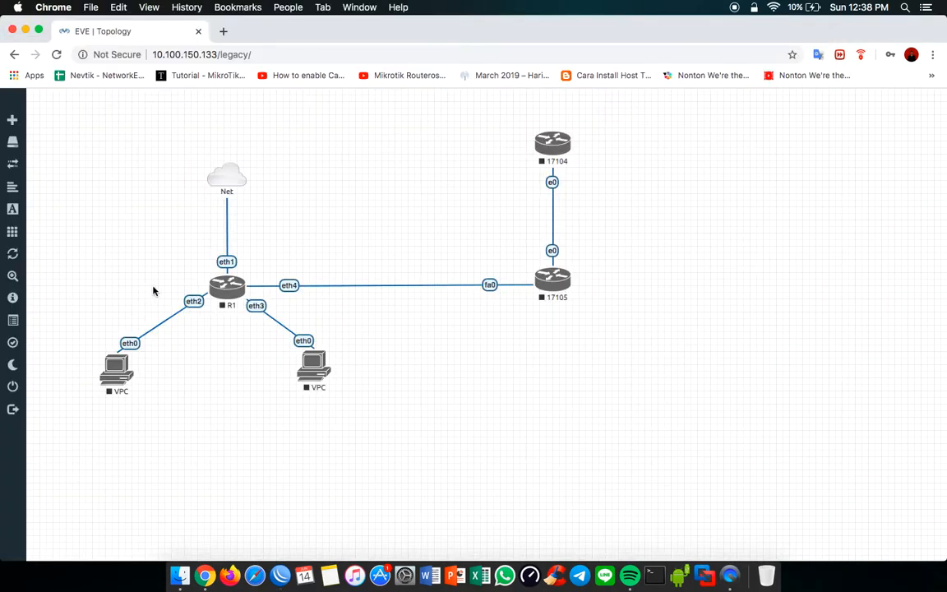
right_click(229, 290)
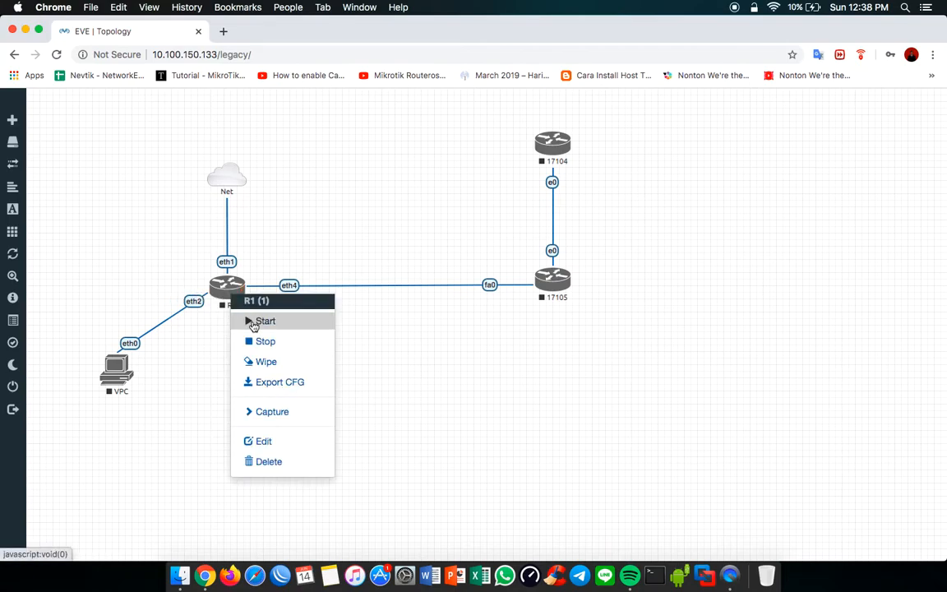
left_click(255, 323)
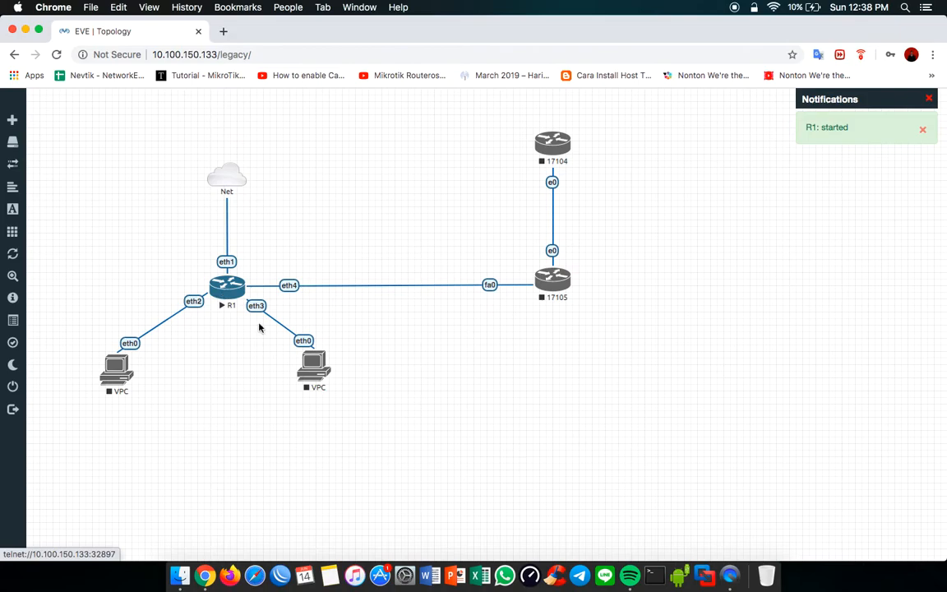
Step: Switch to WinBox and connect to the managed Dist_Core router at 192.168.1.10:88
left_click(280, 575)
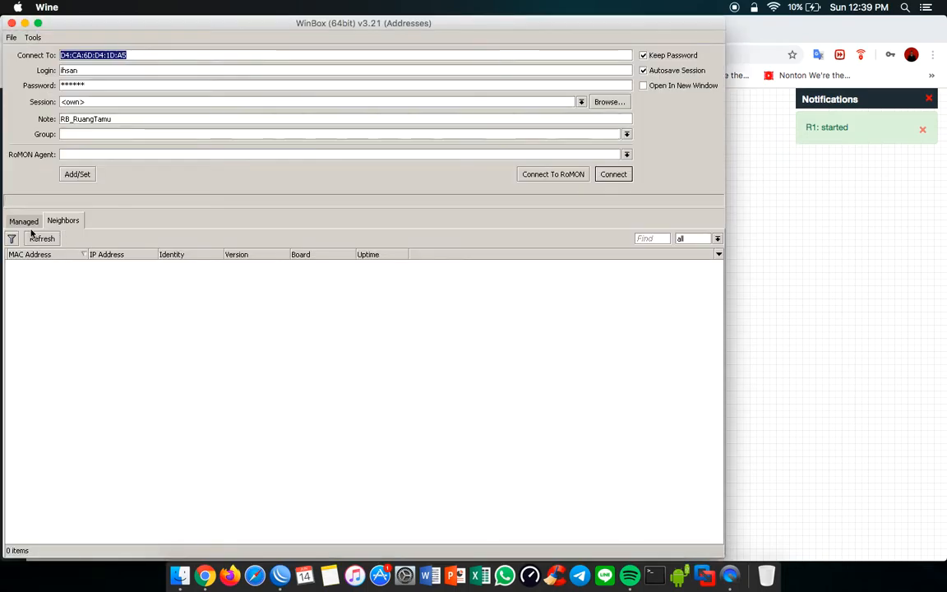
left_click(33, 222)
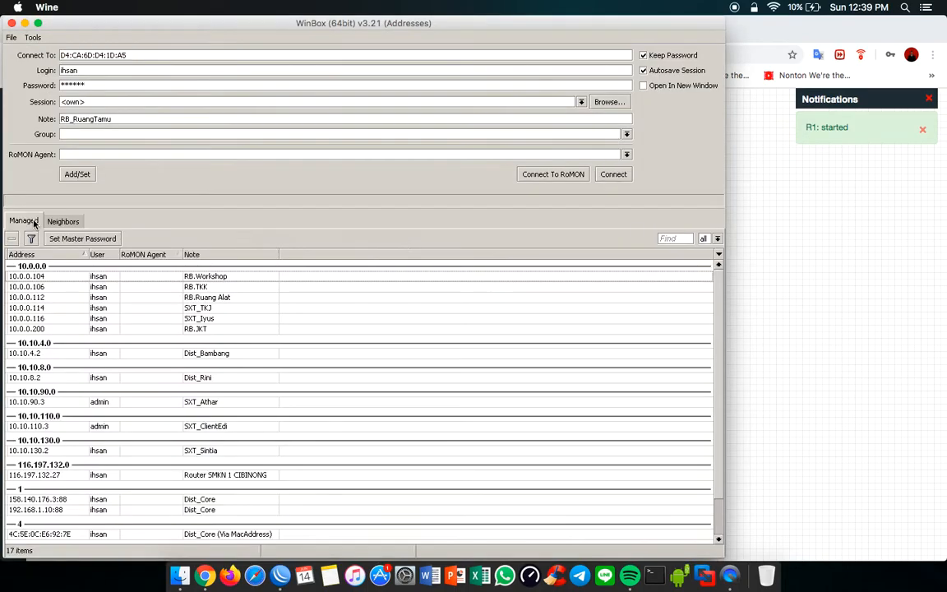
double_click(90, 510)
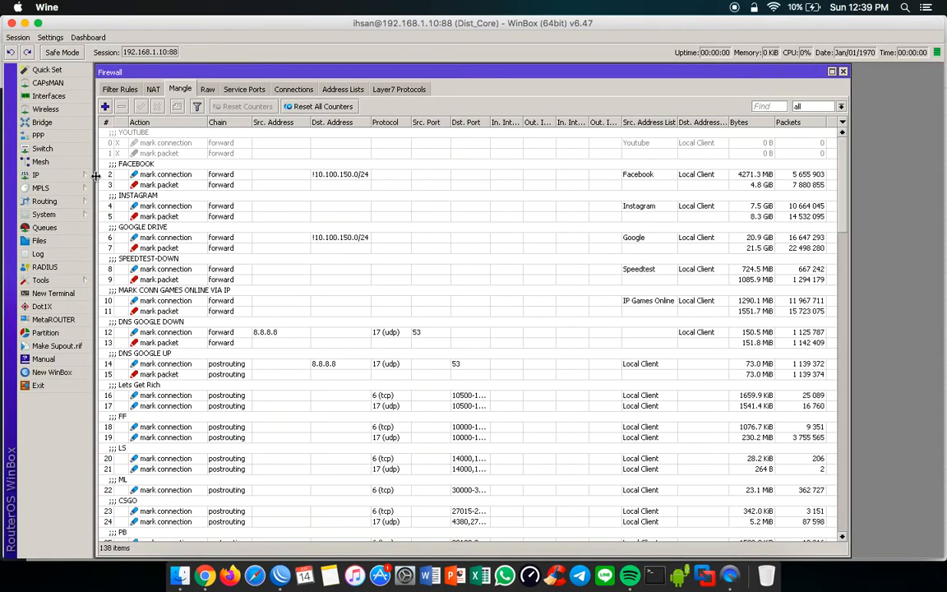
Step: View Dist_Core's Hotspot server list and select the hotspot-keluarga server
left_click(49, 174)
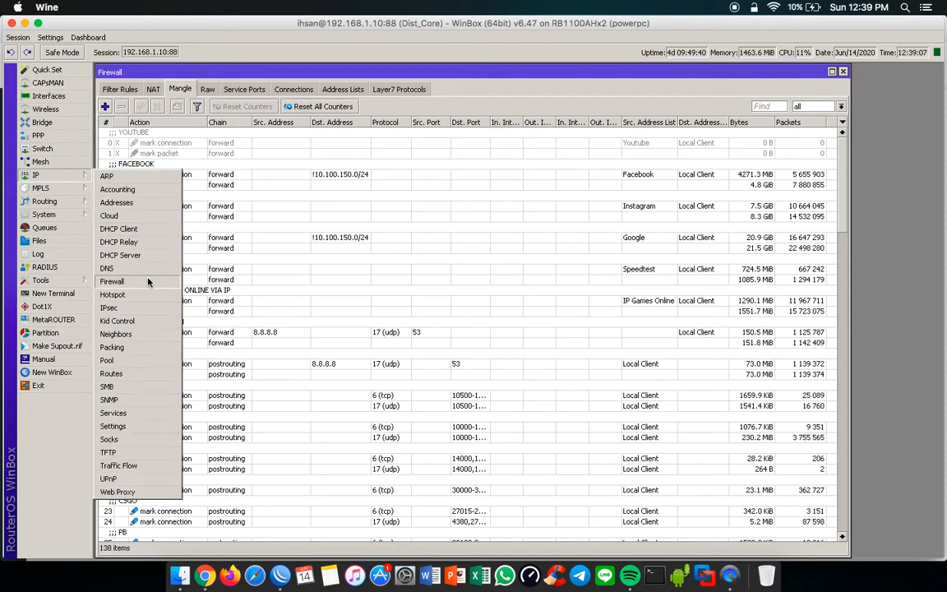
left_click(112, 294)
left_click(317, 259)
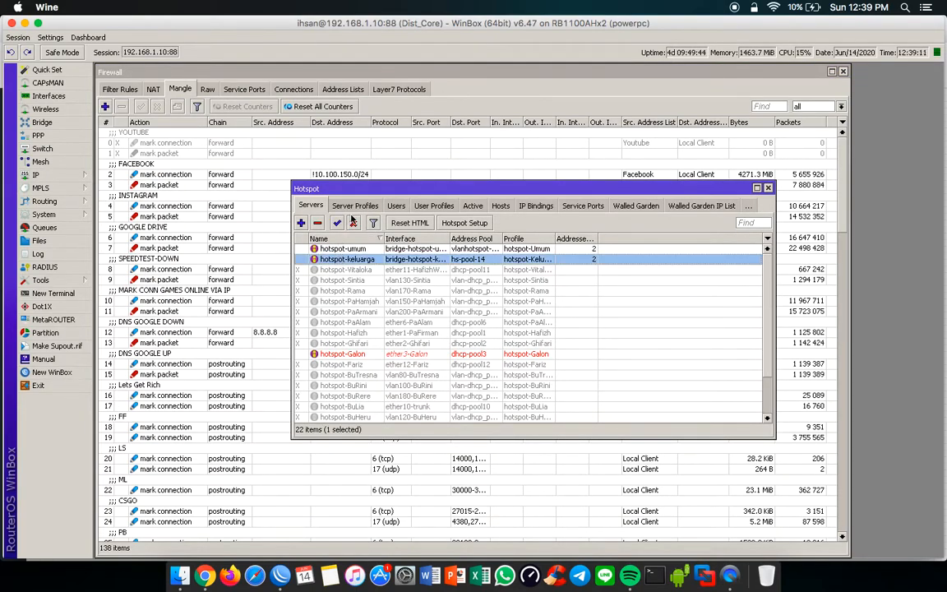
Step: Switch back to the EVE topology in Chrome and open R1's console in Terminal
key("super+Tab")
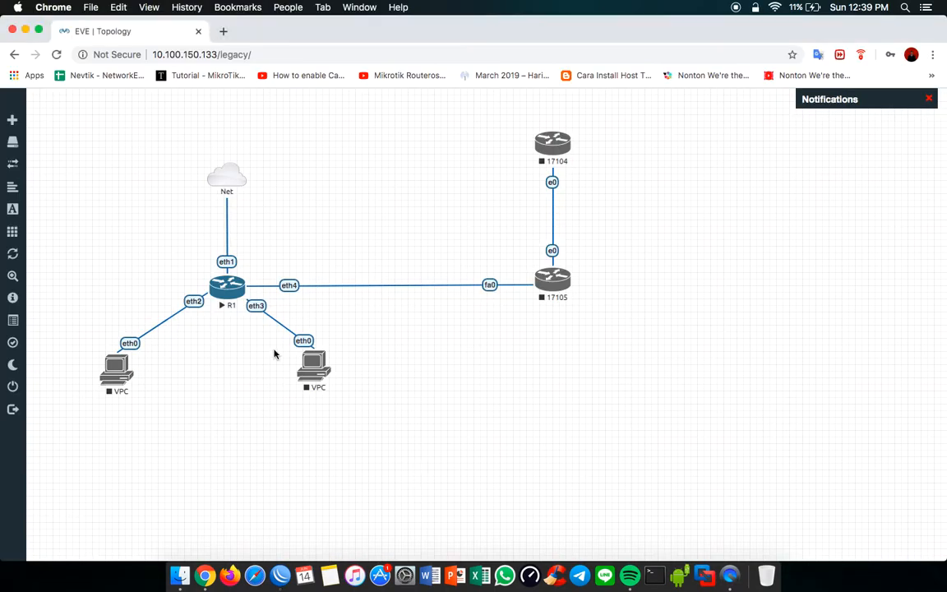
left_click(227, 284)
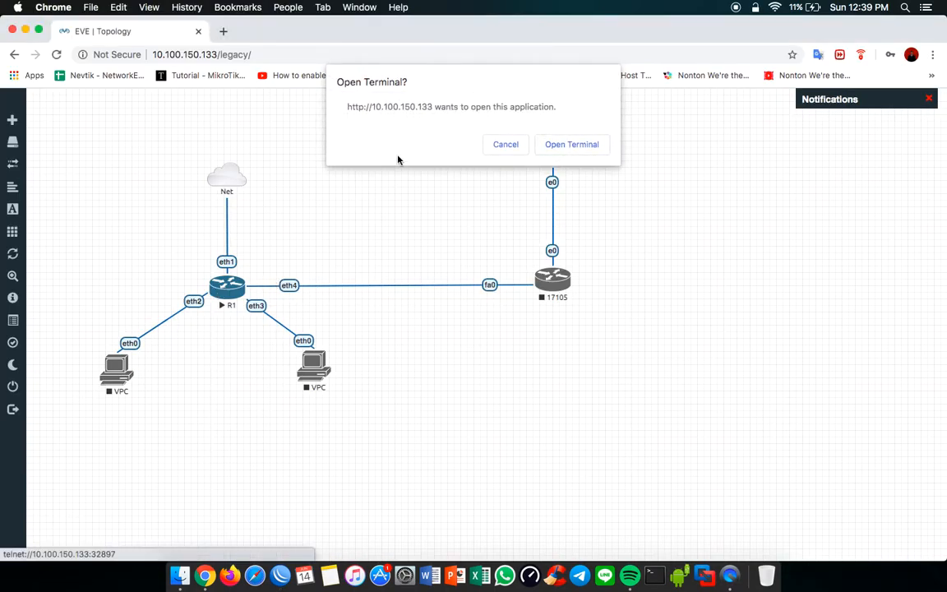
left_click(571, 147)
left_click(497, 230)
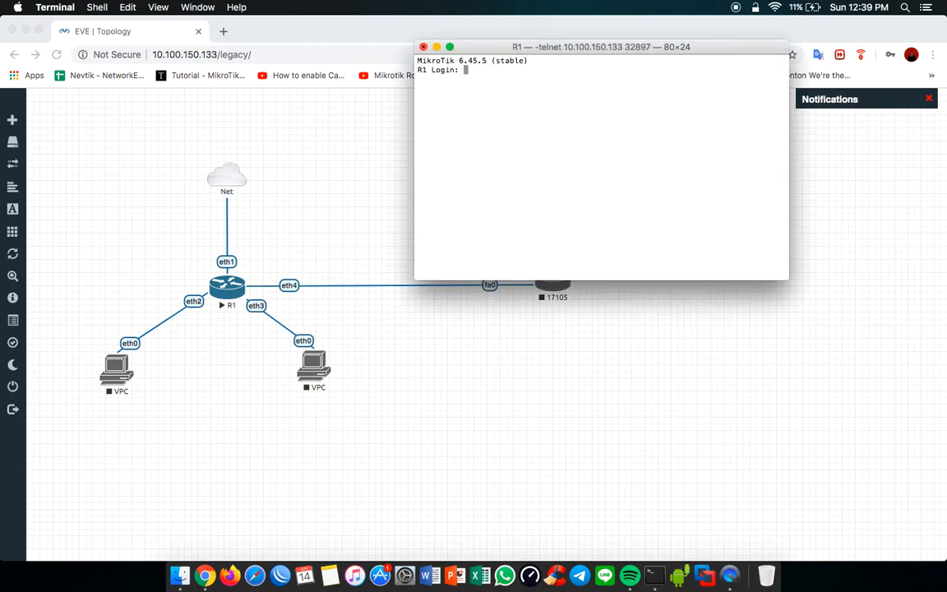
Step: Log in to R1's console as admin with an empty password and bring up the command prompt
type("admin")
key("Return")
key("Return")
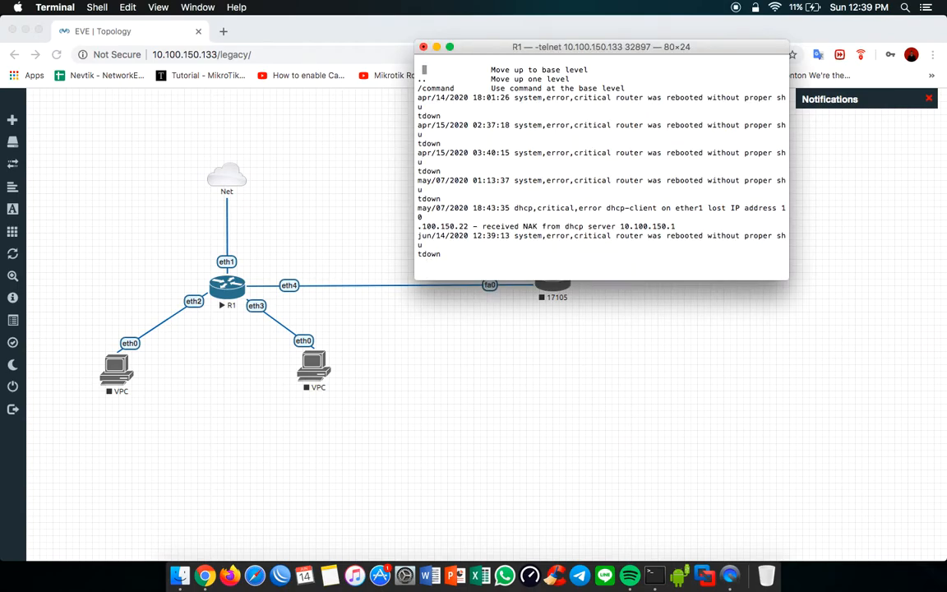
key("Return")
key("Return")
key("Return")
key("Return")
key("Return")
key("Return")
key("Return")
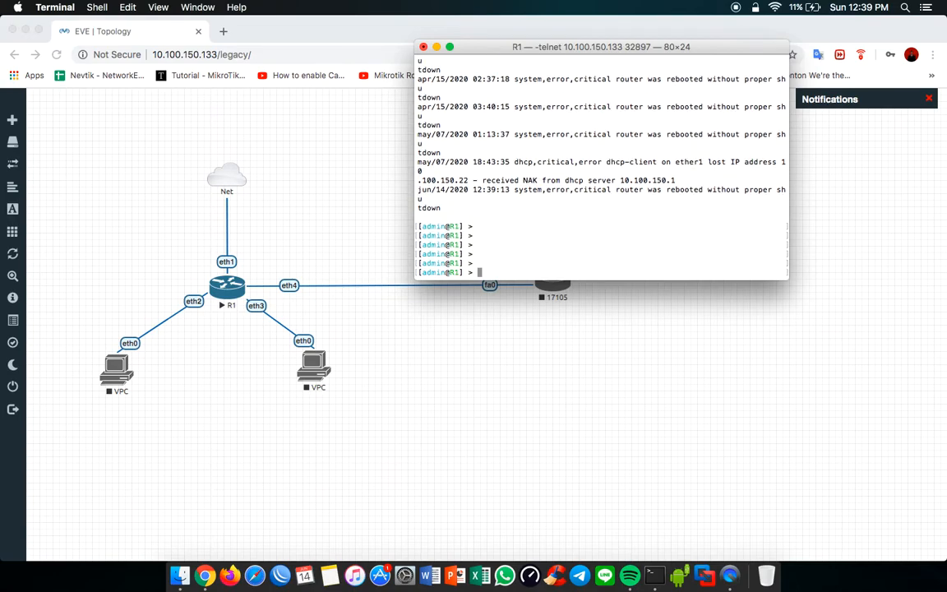
Step: Enable RoMON on R1 from its console, and remove DHCP client number 0 after printing the client list
type("tool romon set enabled=yes")
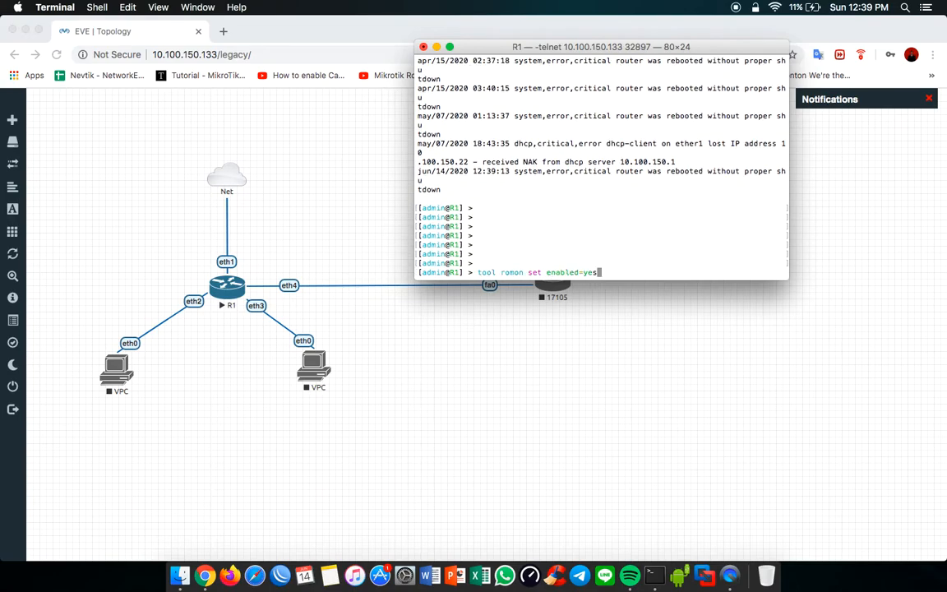
key("Return")
type("ip dhcp-client pr")
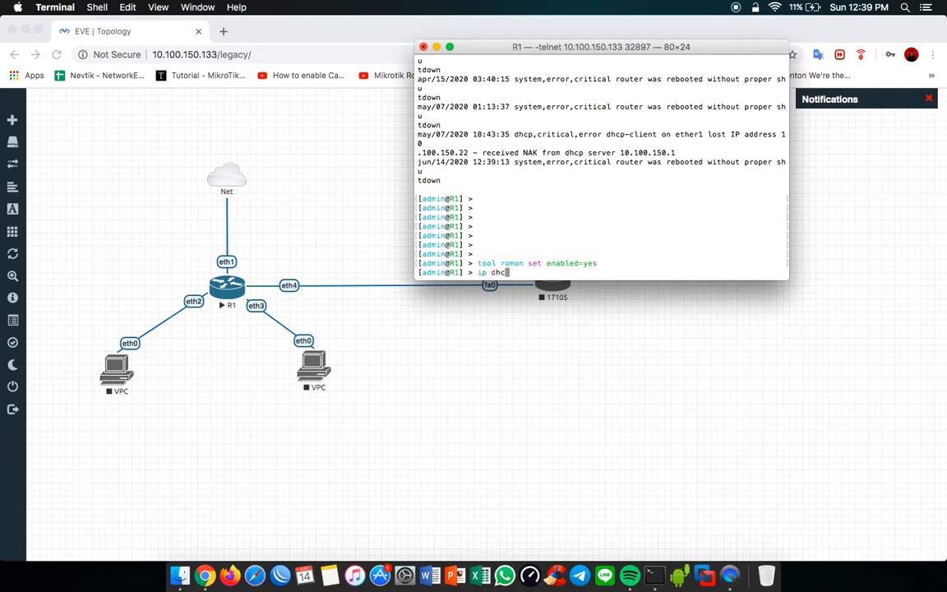
key("Return")
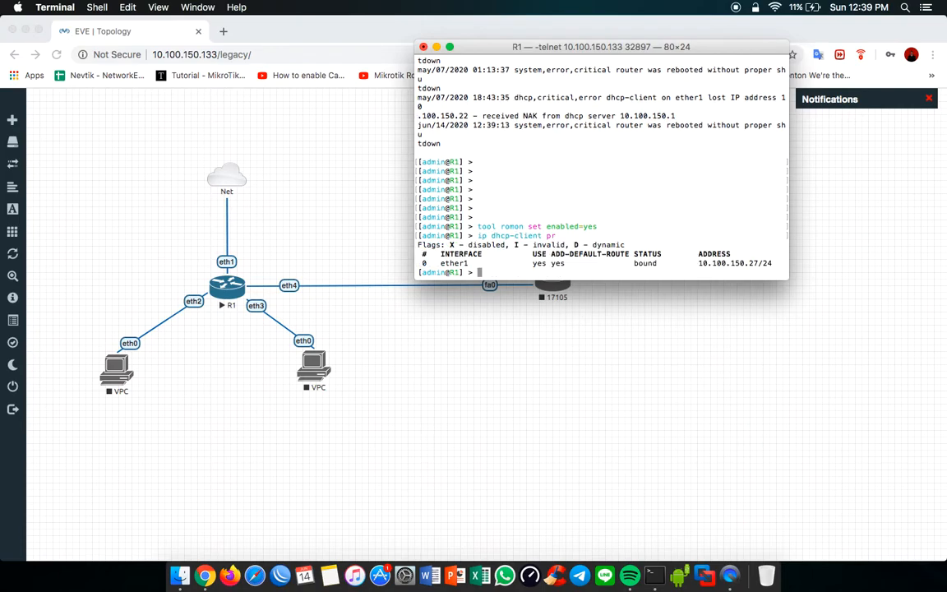
type("ip dhcp-client remove numbers=0")
key("Return")
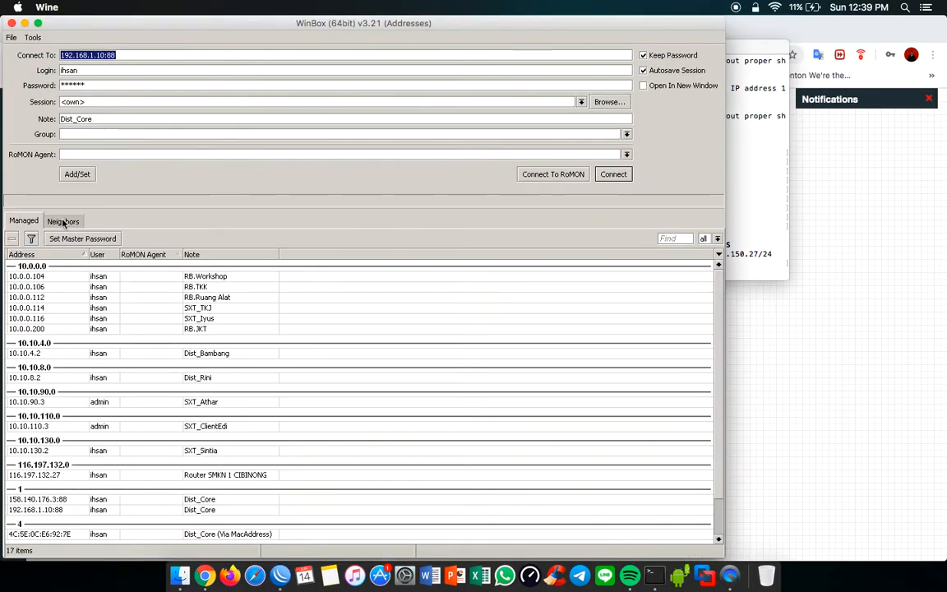
Step: Show WinBox's discovered neighbors beside the lab diagram, and enlarge the EVE topology in Chrome
left_click(64, 222)
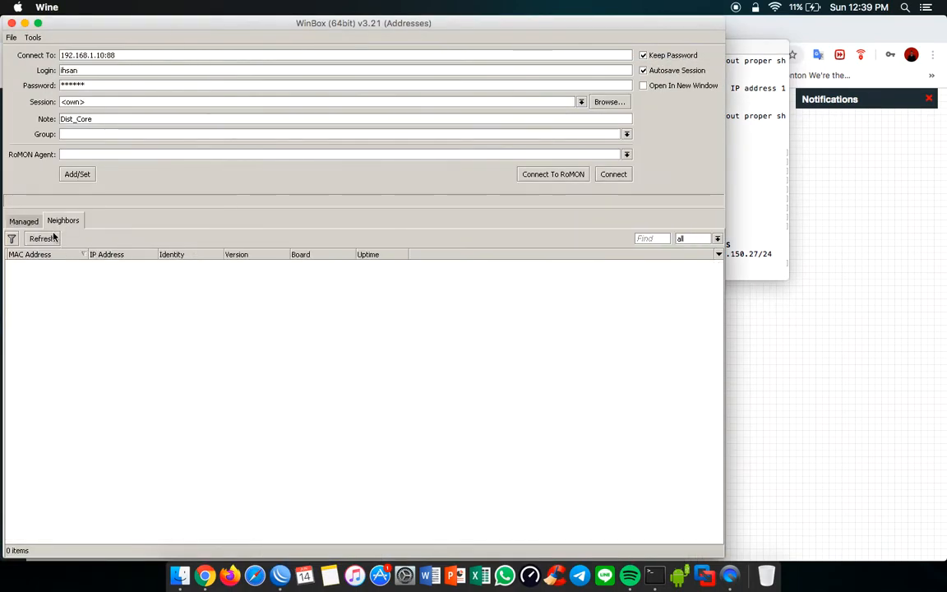
left_click_drag(156, 30, 629, 30)
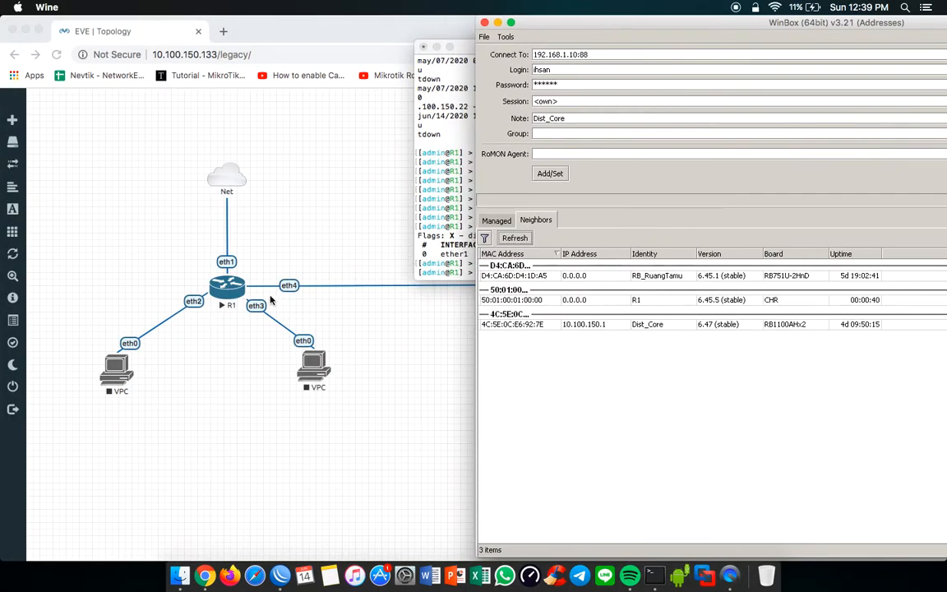
left_click(13, 278)
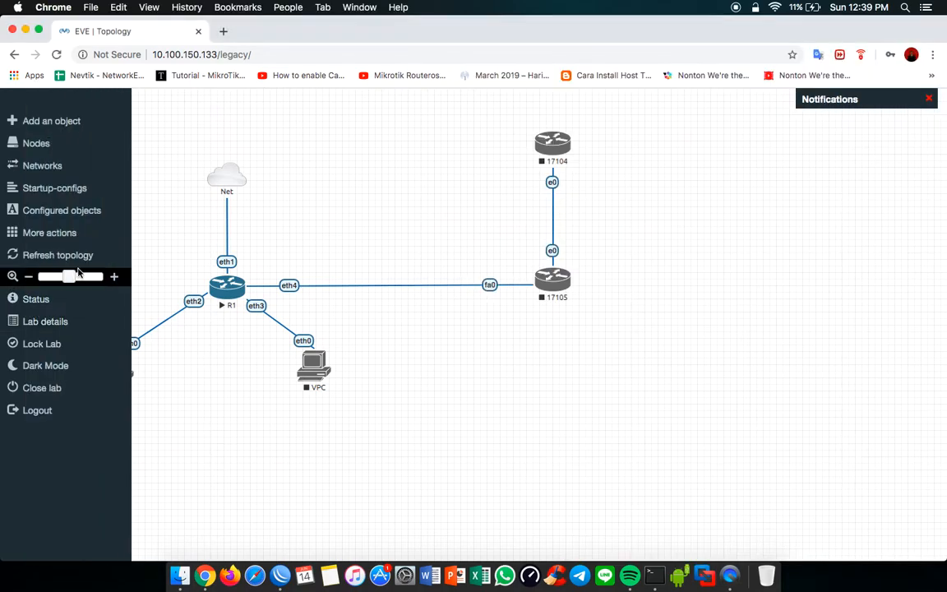
left_click_drag(69, 277, 89, 280)
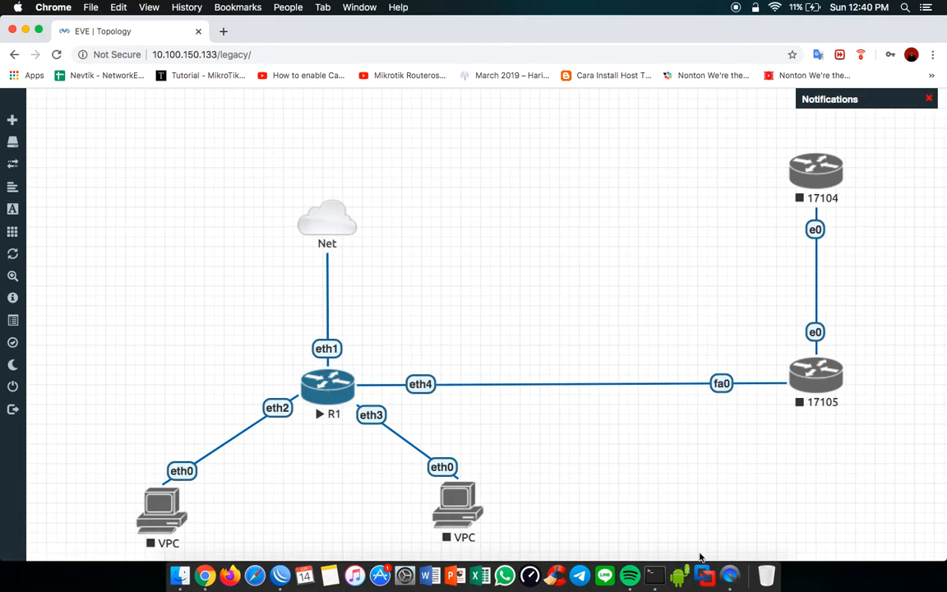
Step: Switch back to WinBox and examine the neighbor entries for R1, RB_RuangTamu and Dist_Core
left_click(281, 575)
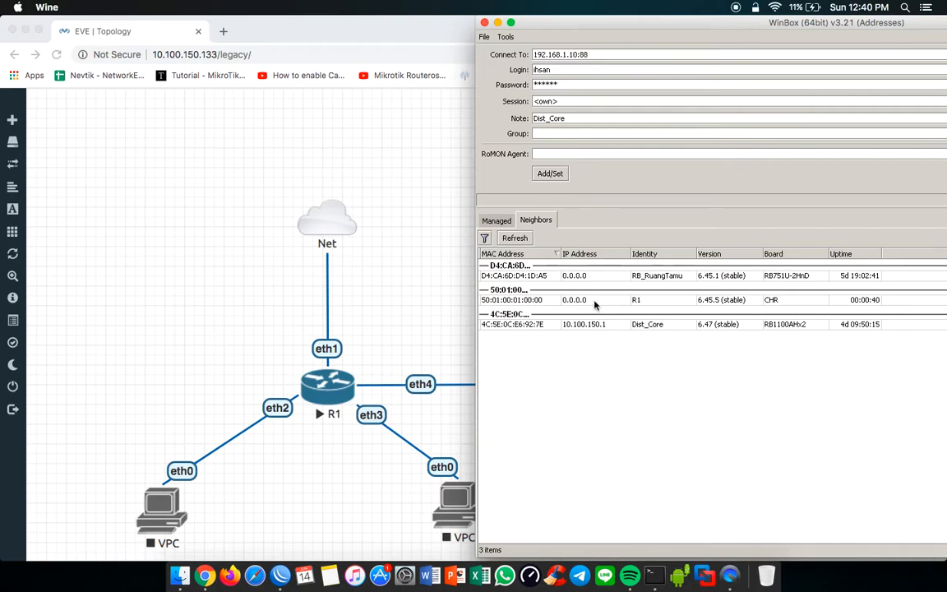
left_click(652, 301)
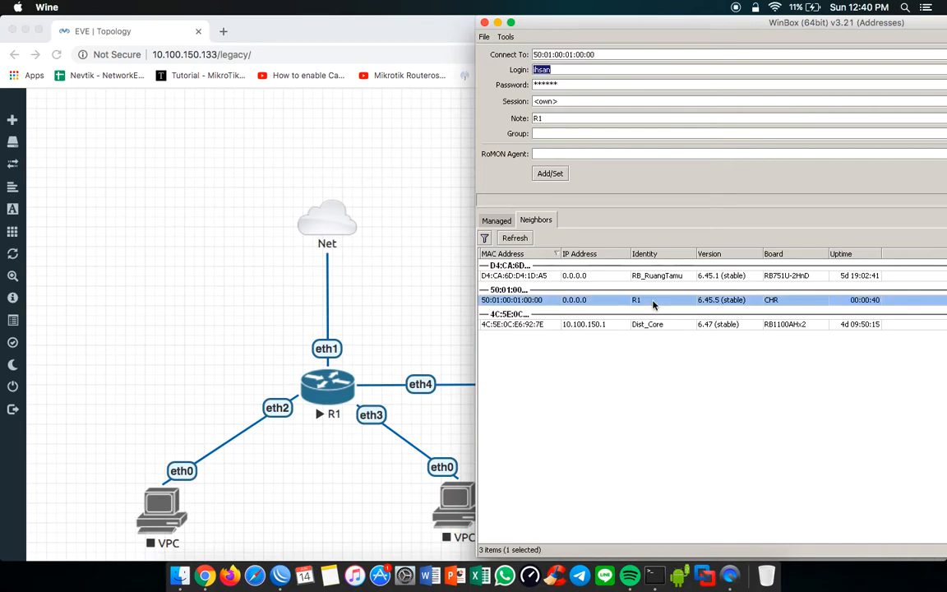
left_click(793, 277)
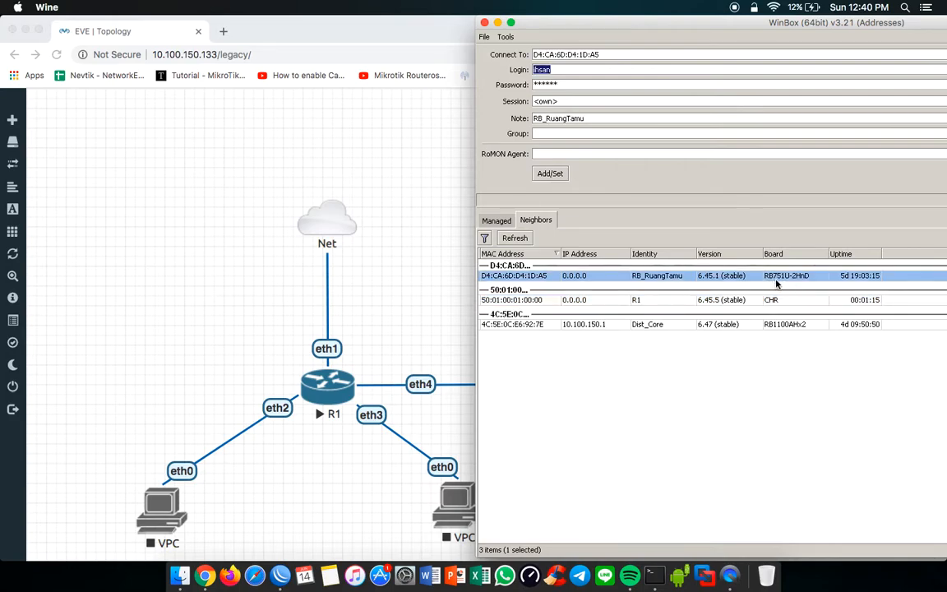
left_click(794, 325)
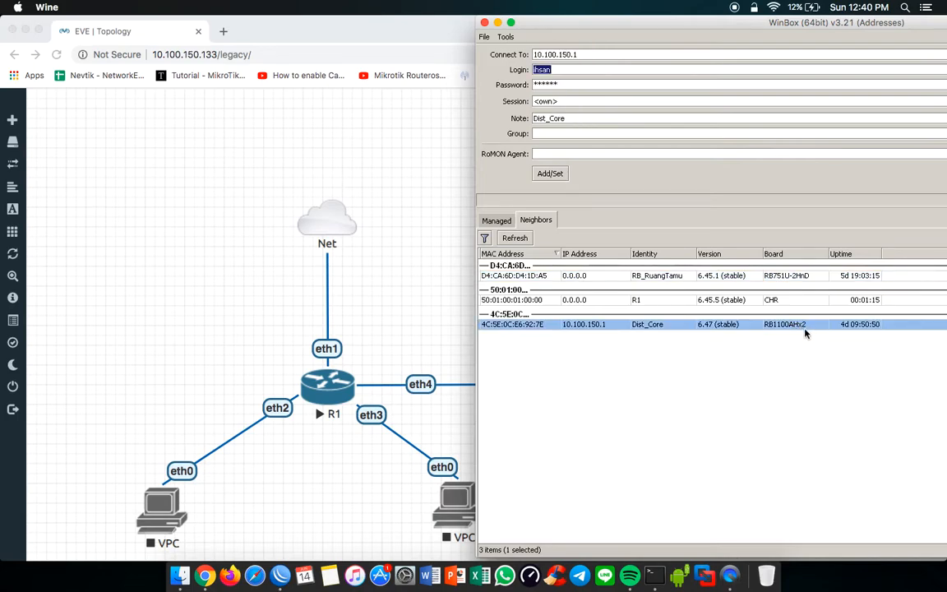
Step: Connect to neighbor R1 by its MAC address 50:01:00:01:00:00 as admin, and enlarge the session window
left_click(518, 301)
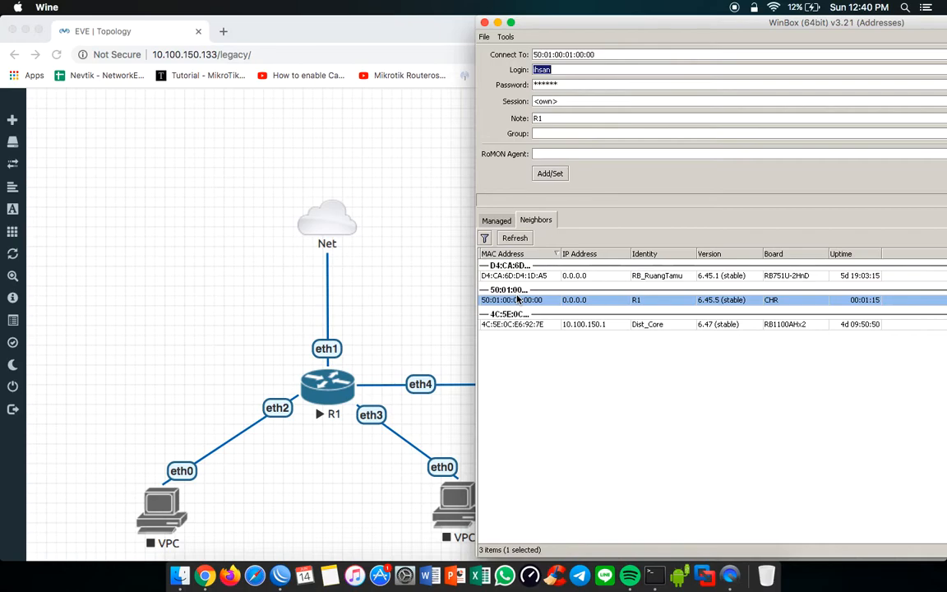
type("admin")
key("Tab")
key("Return")
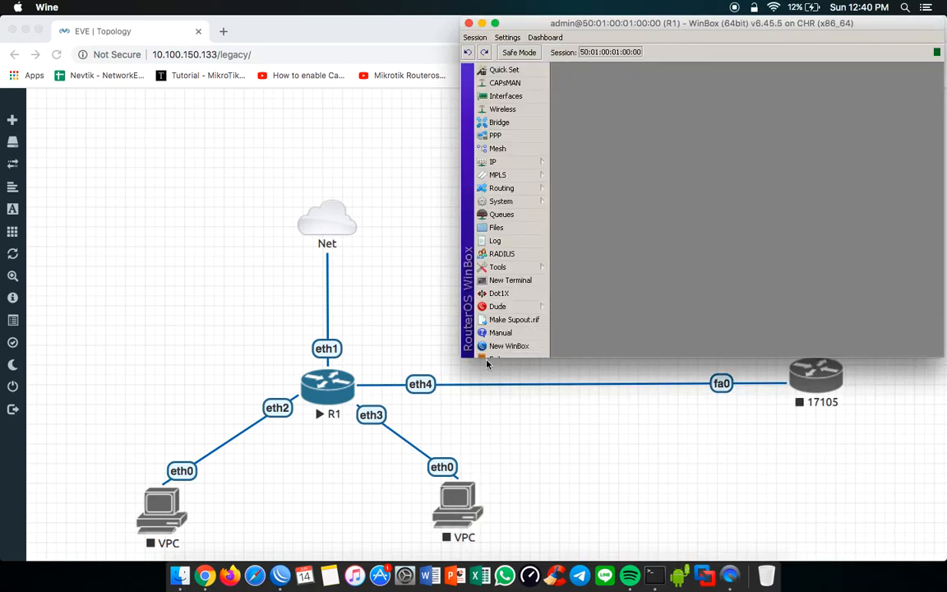
left_click_drag(461, 359, 414, 400)
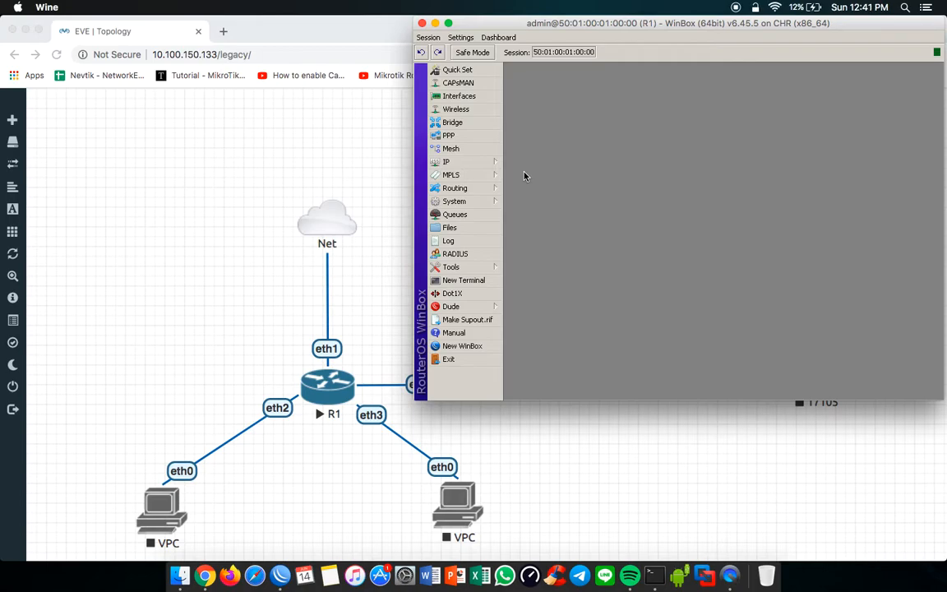
left_click(493, 163)
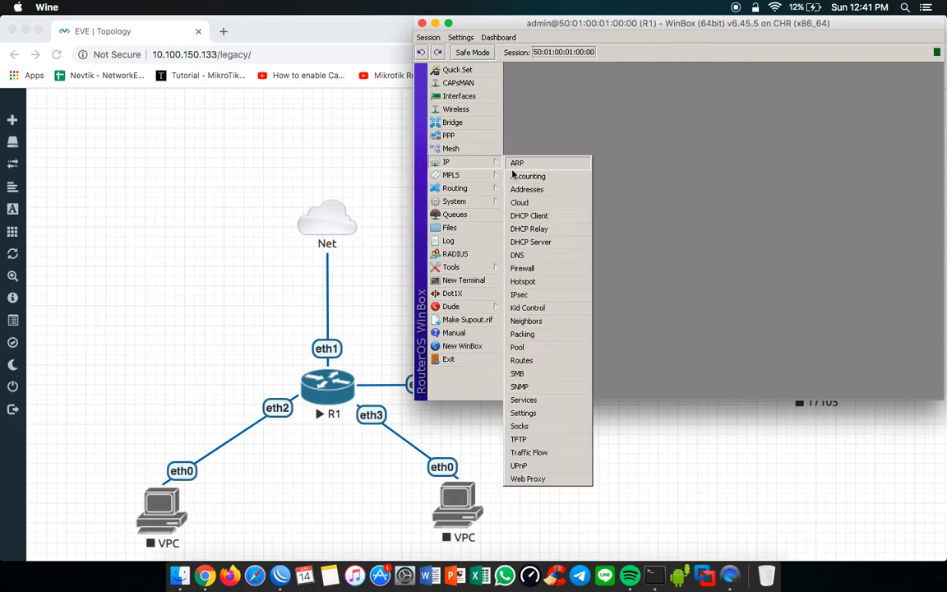
left_click(532, 217)
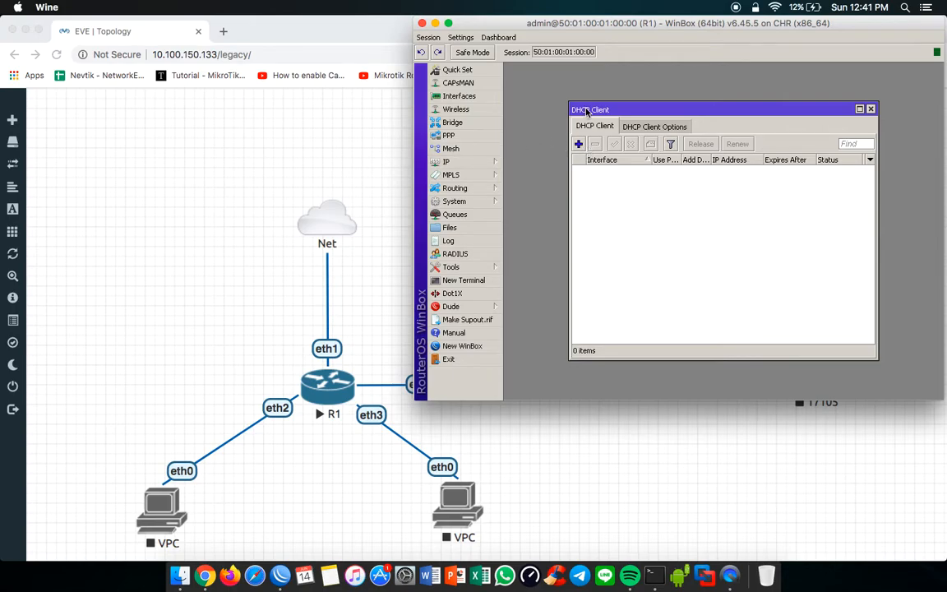
key("Escape")
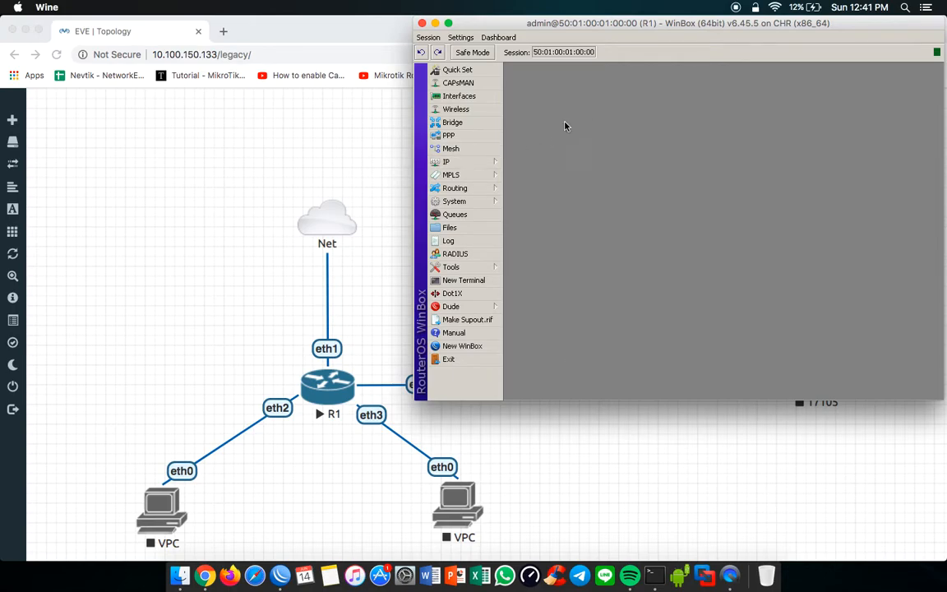
Step: Add a DHCP client on R1's ether1 interface, keeping Use Peer DNS, Use Peer NTP and the default route enabled
left_click(486, 162)
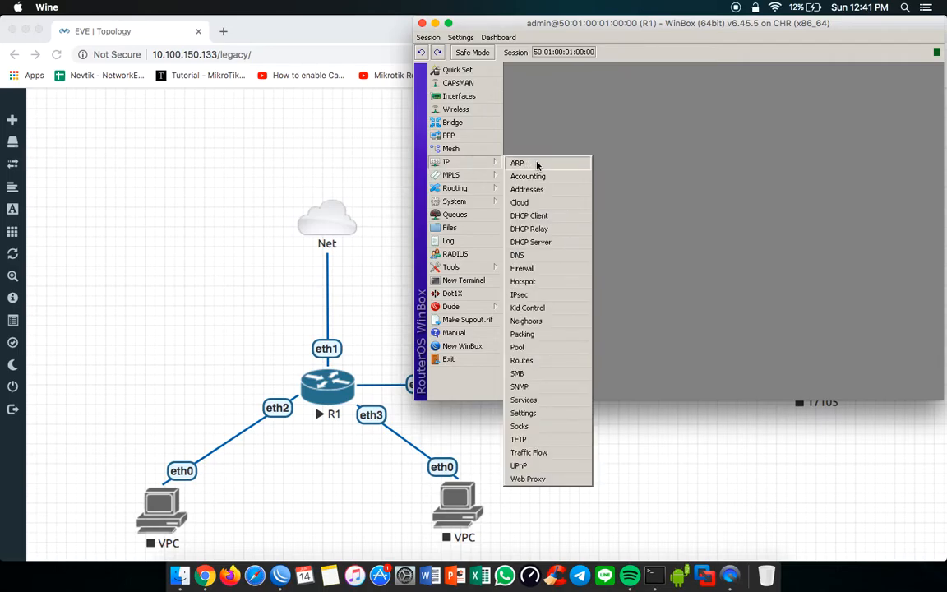
left_click(548, 217)
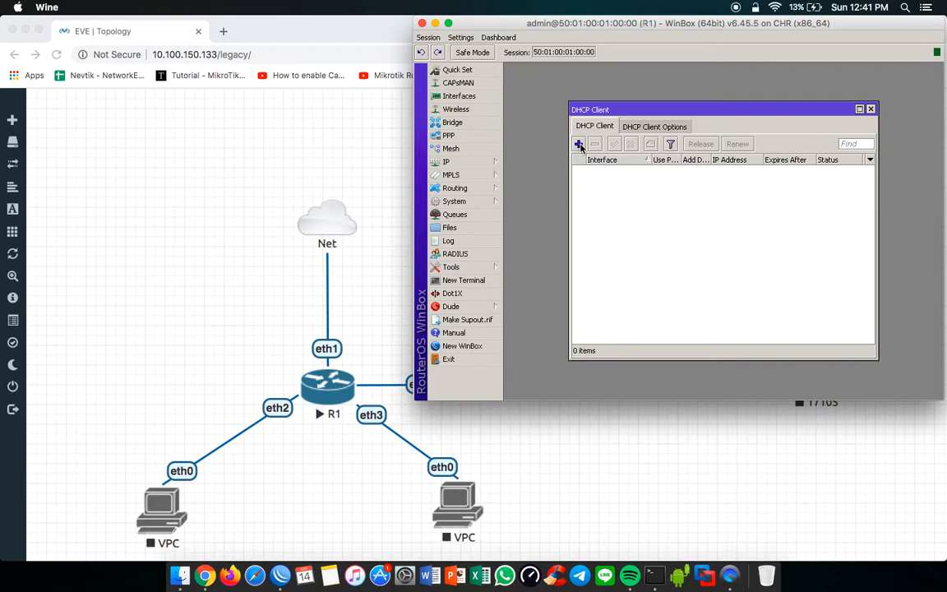
left_click(579, 144)
left_click(705, 171)
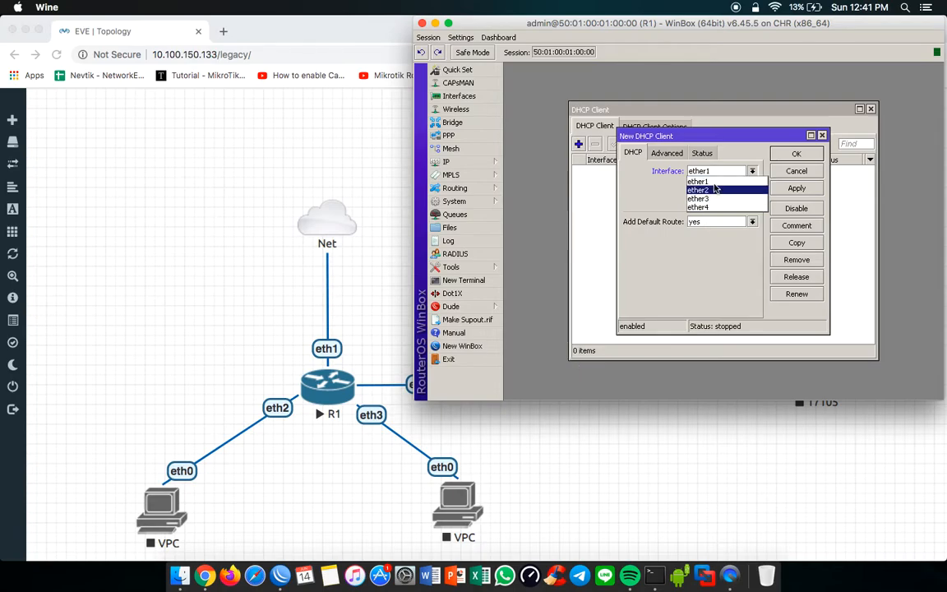
left_click(720, 181)
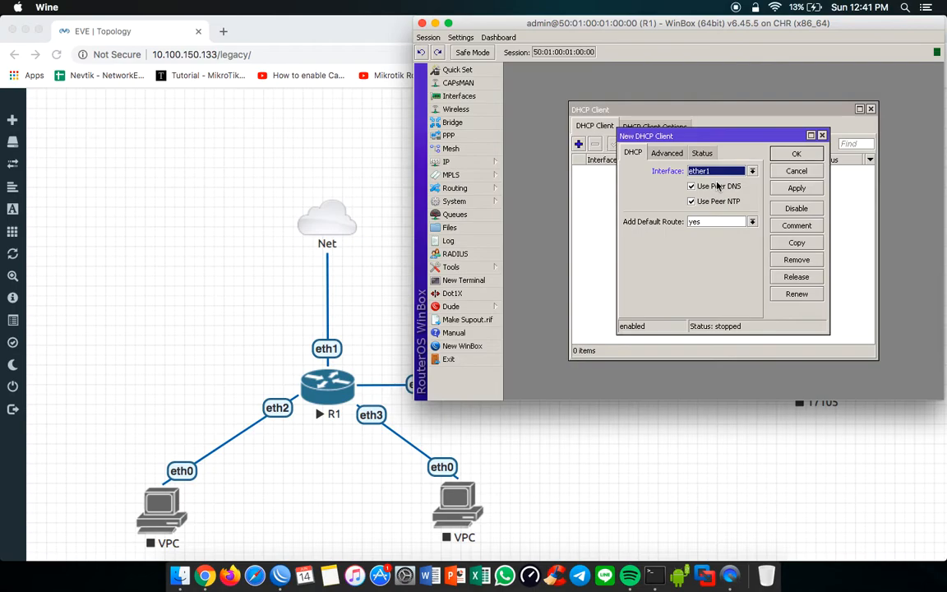
key("Return")
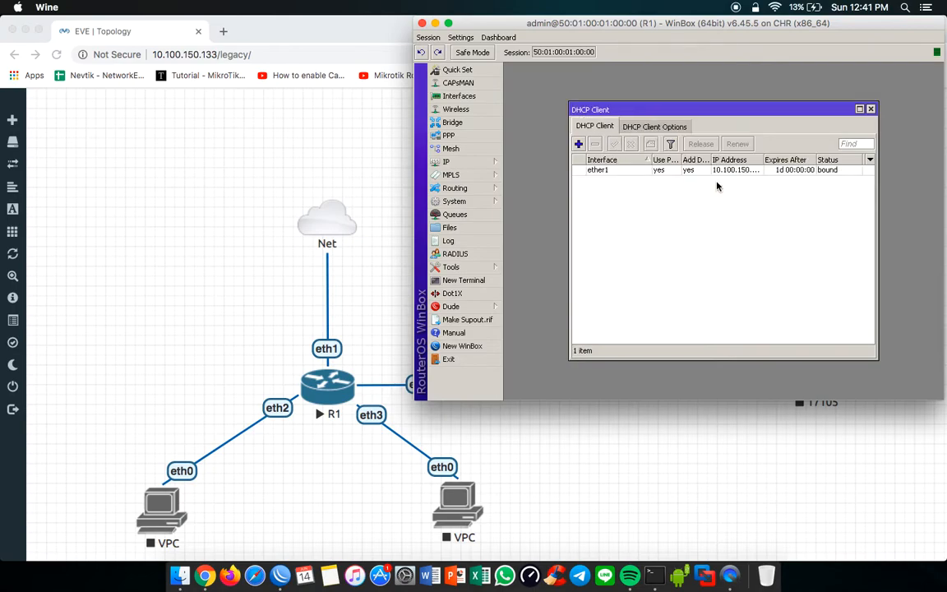
Step: Widen the DHCP Client window and its columns to read the assigned IP address and status, and select the ether1 entry
left_click_drag(763, 160, 782, 160)
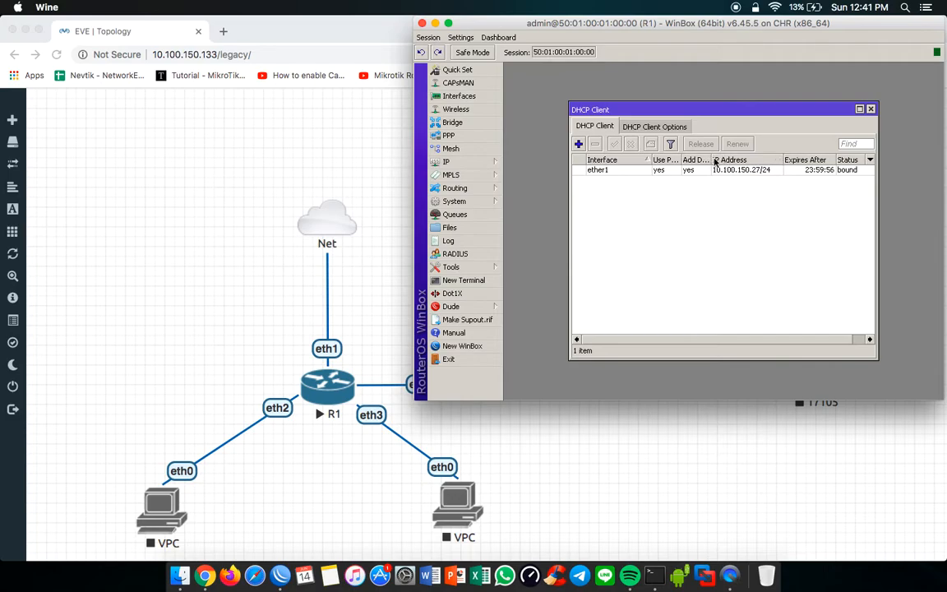
left_click_drag(712, 159, 721, 159)
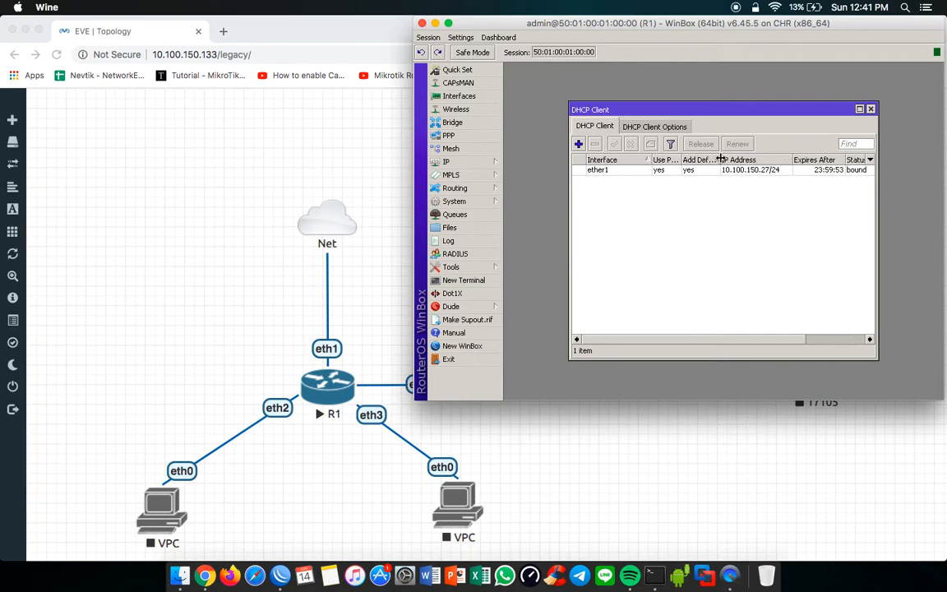
left_click_drag(738, 112, 681, 77)
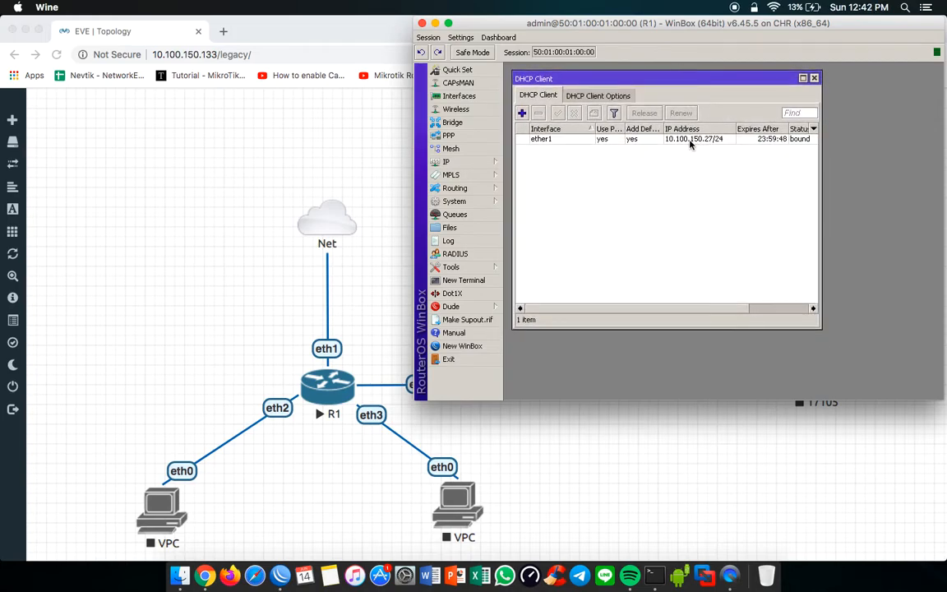
left_click_drag(820, 157, 869, 156)
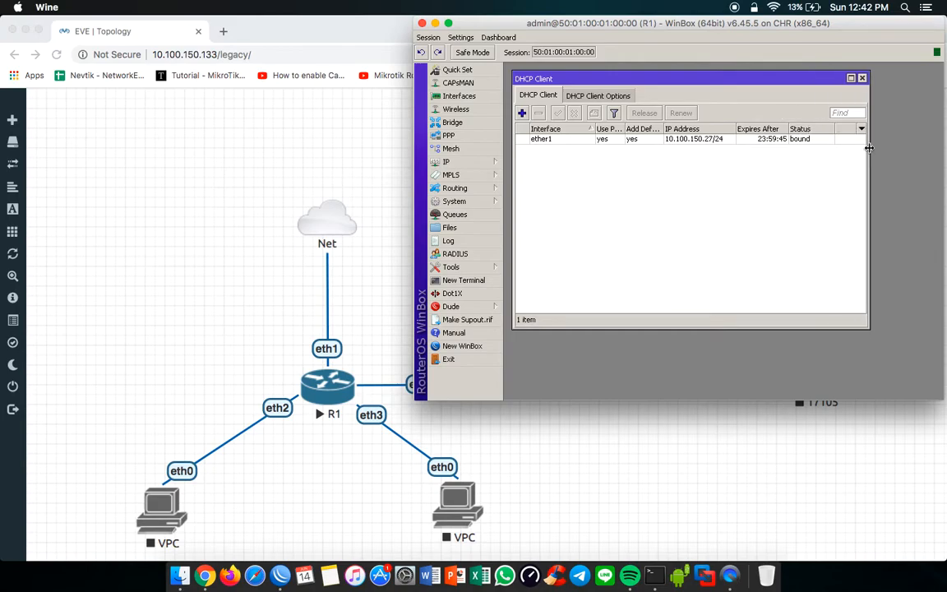
left_click(707, 140)
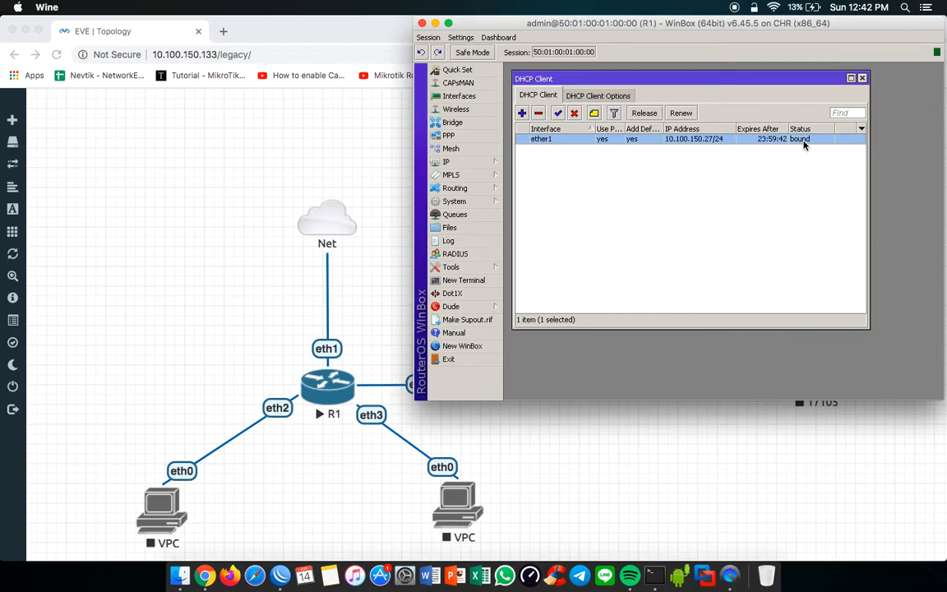
Step: Add a DHCP client on the ether2 interface
left_click(523, 113)
left_click(695, 170)
left_click(693, 190)
key("Return")
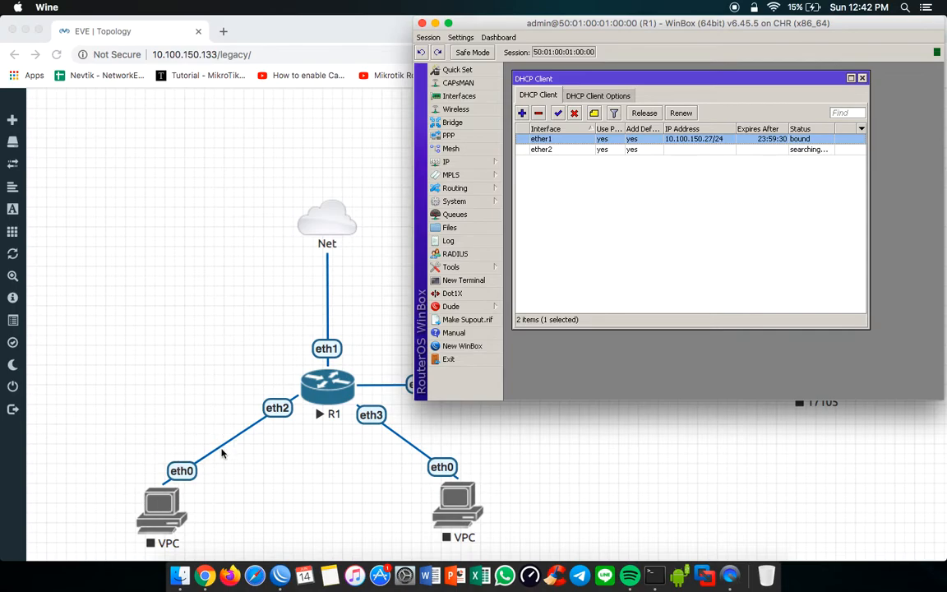
Step: Disable and re-enable the ether2 DHCP client, and remove it from the list
left_click(679, 151)
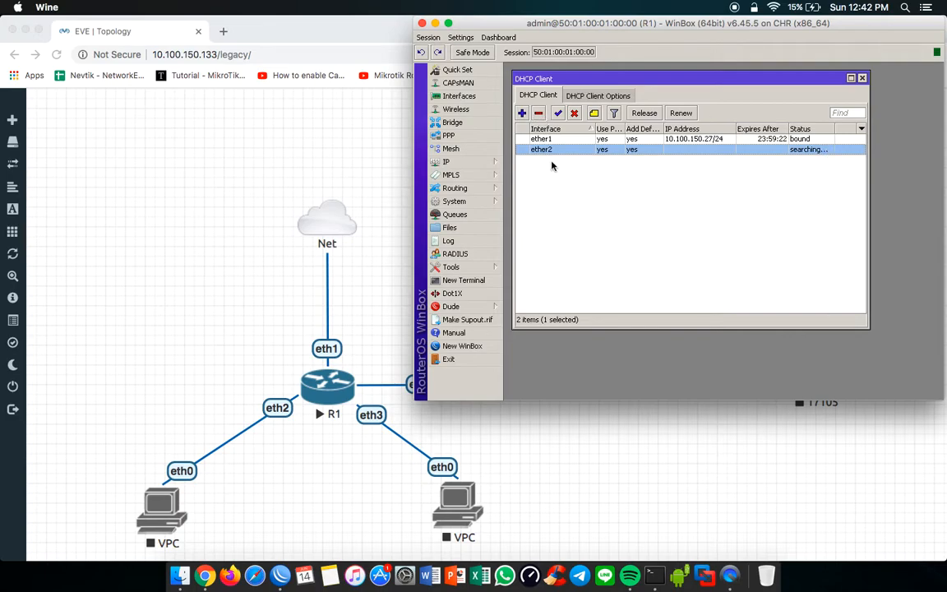
left_click(577, 115)
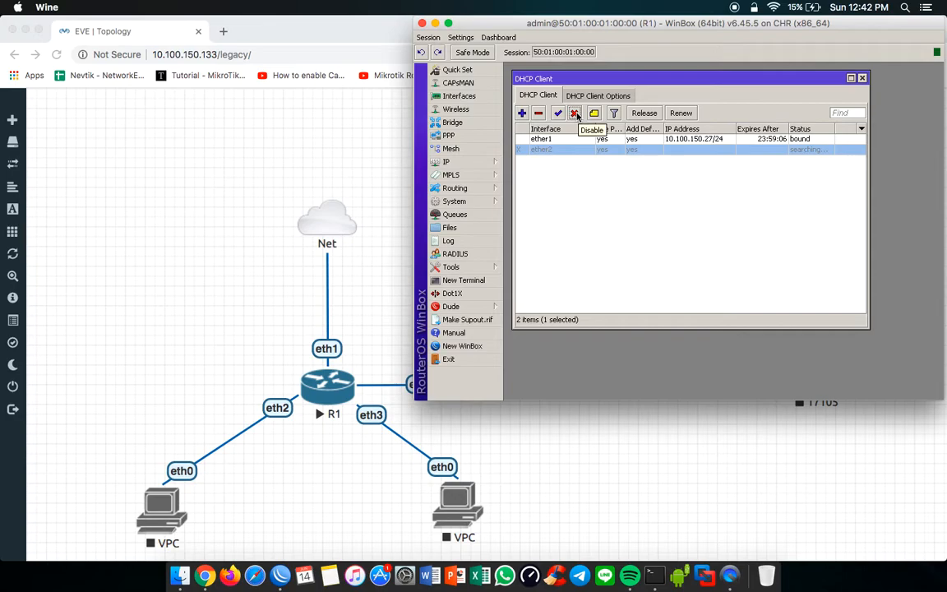
left_click(558, 114)
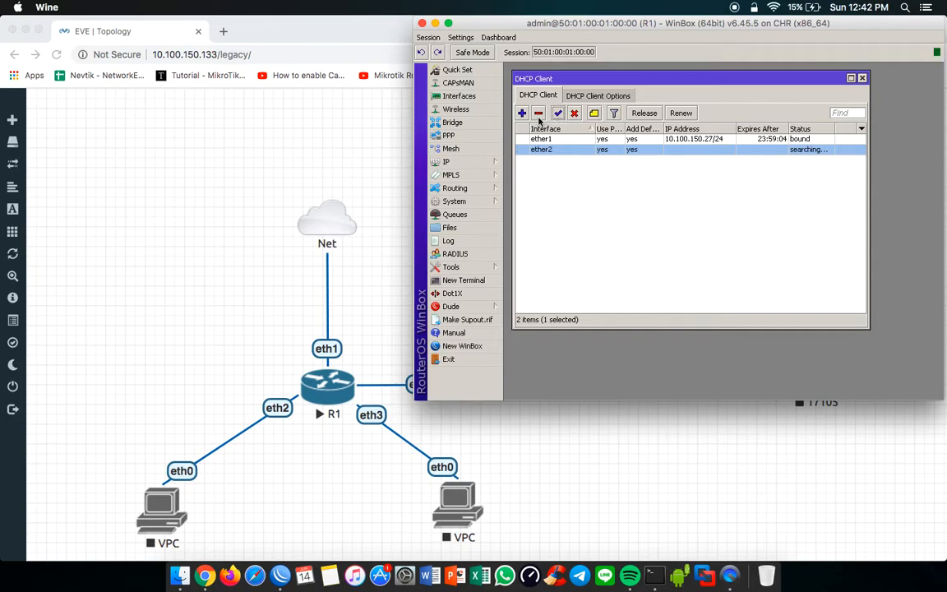
left_click(538, 115)
left_click(521, 112)
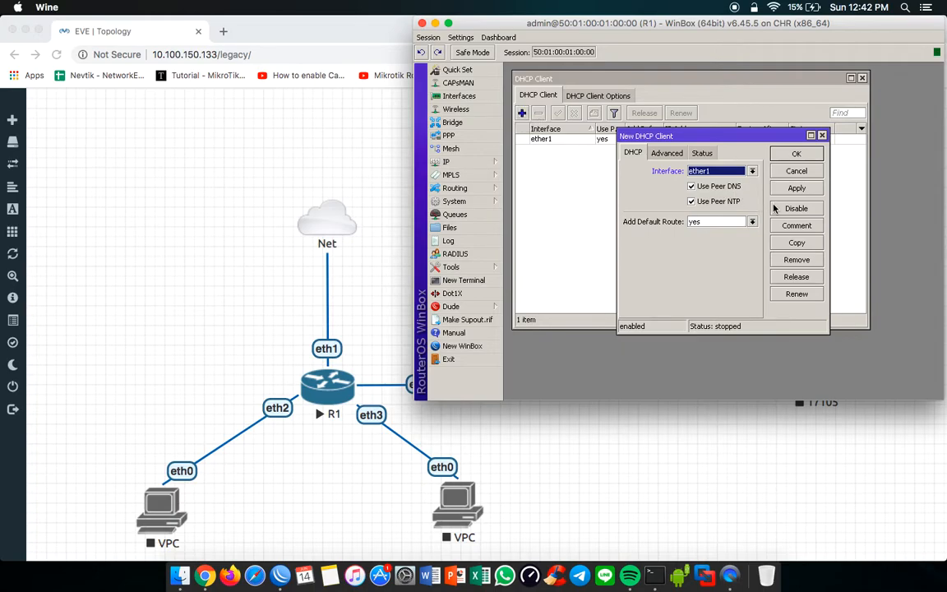
left_click(822, 135)
left_click(763, 139)
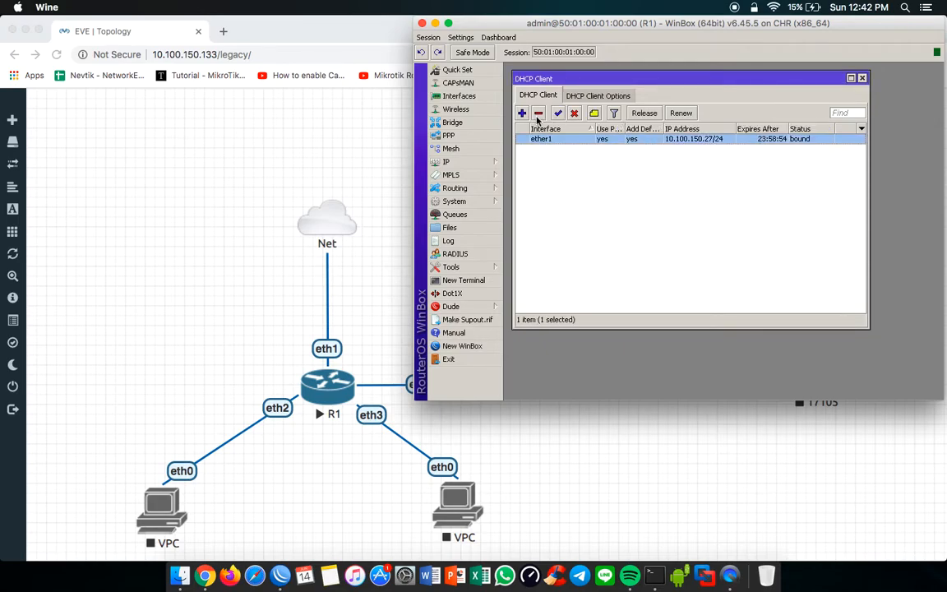
Step: Open a terminal in R1's WinBox session and ping google.com to test internet connectivity
left_click(468, 281)
type("ping google.com")
key("Return")
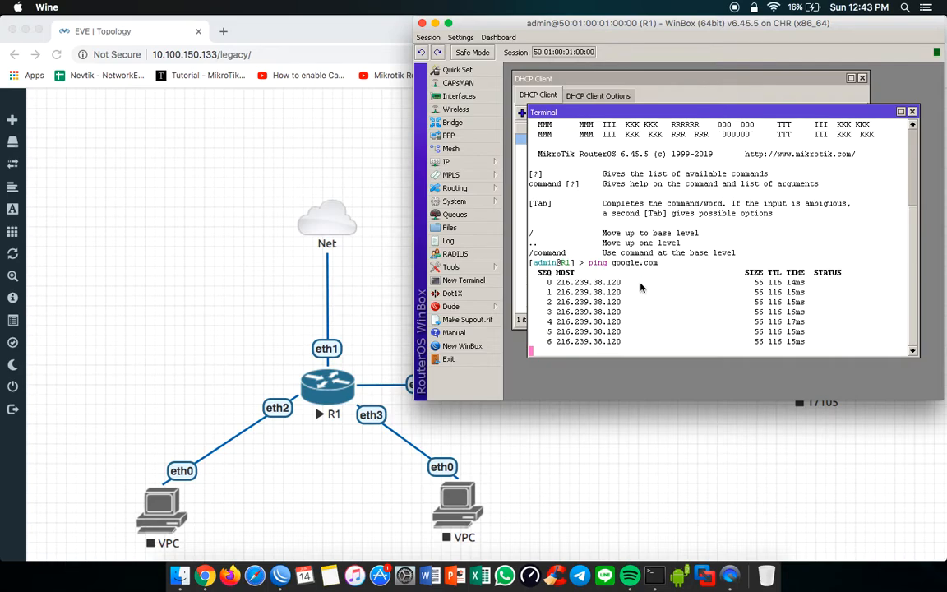
Step: Stop the running ping, close the terminal, and remove the ether1 DHCP client from R1
key("ctrl+c")
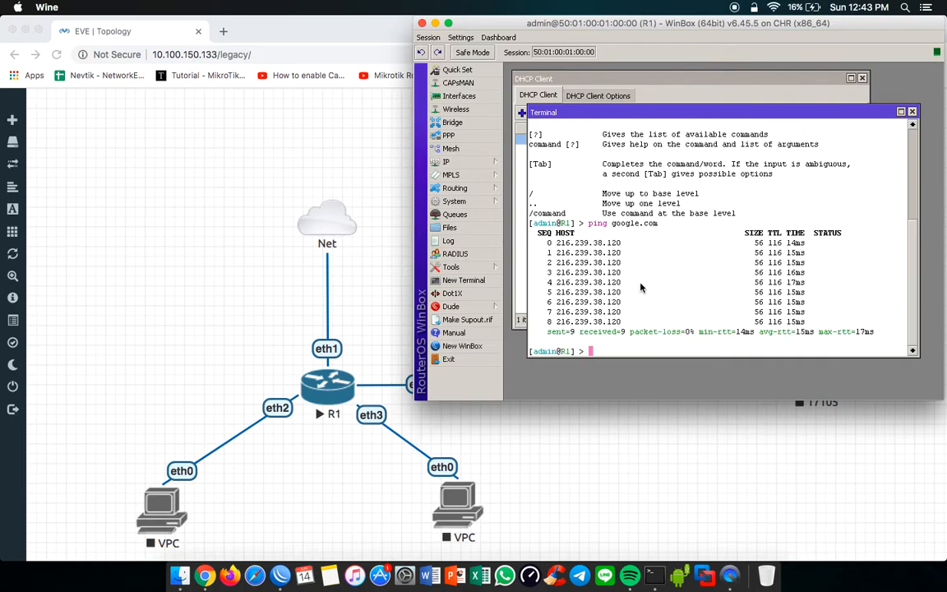
left_click(913, 112)
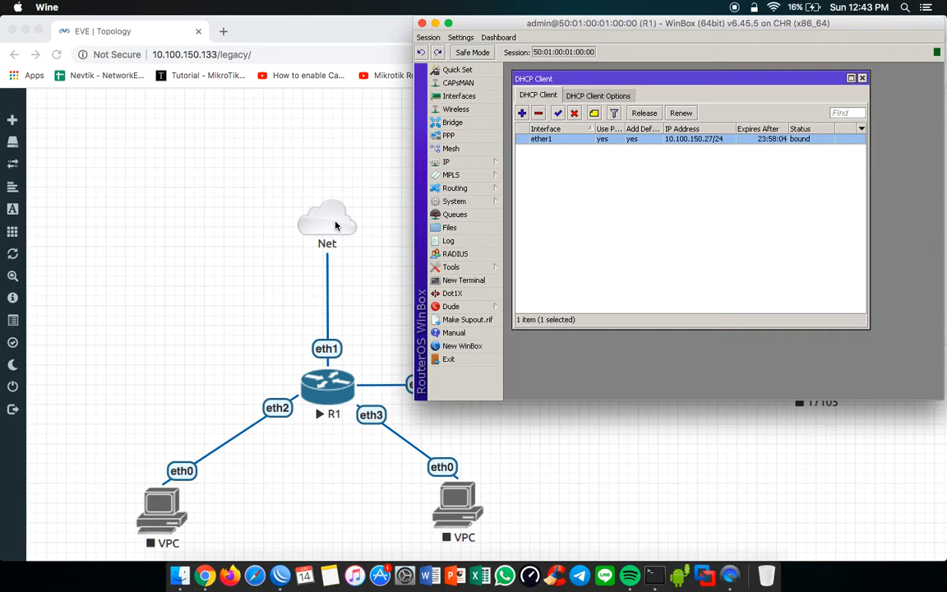
left_click(539, 115)
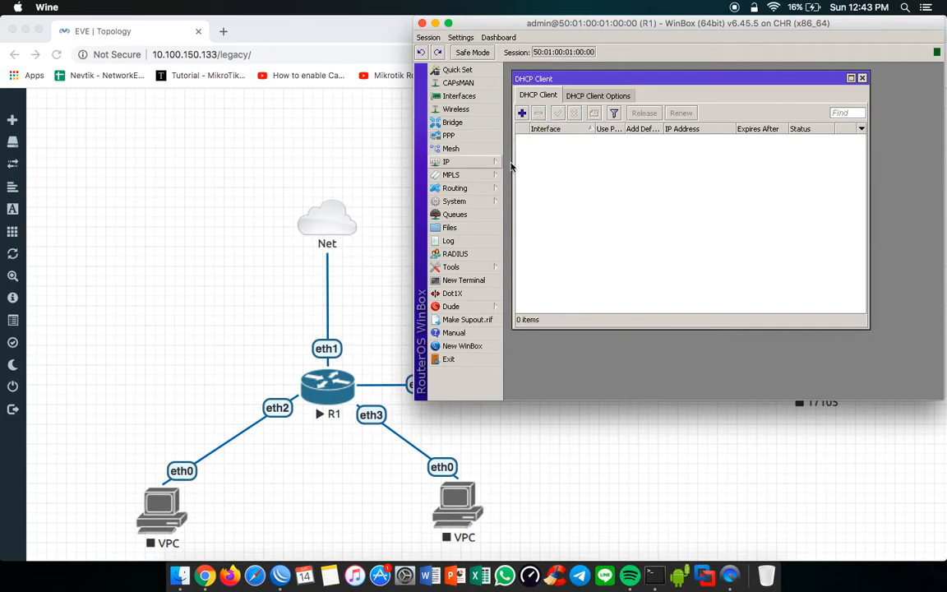
key("Escape")
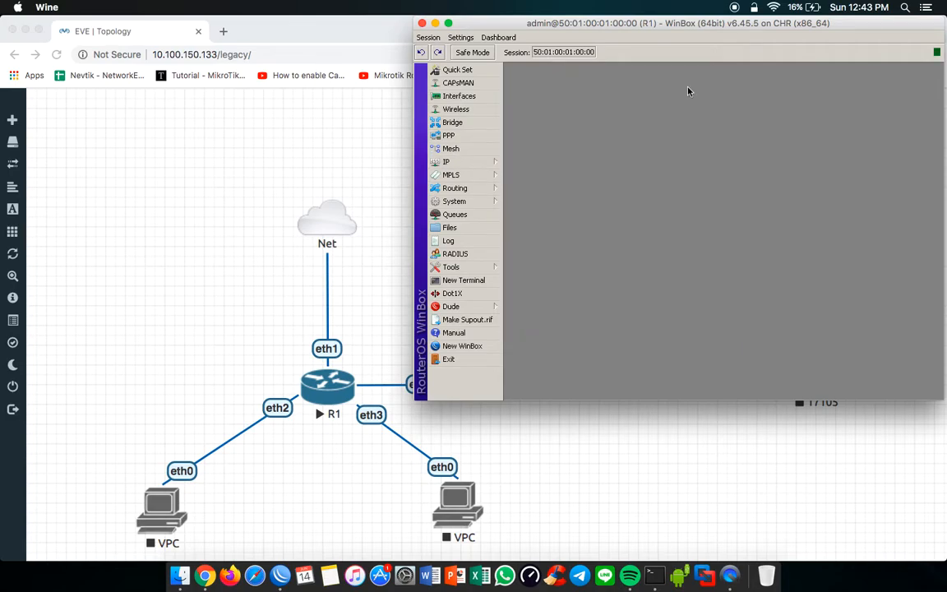
Step: Delete the existing ether2 and ether3 IP addresses from R1's address list
left_click(461, 163)
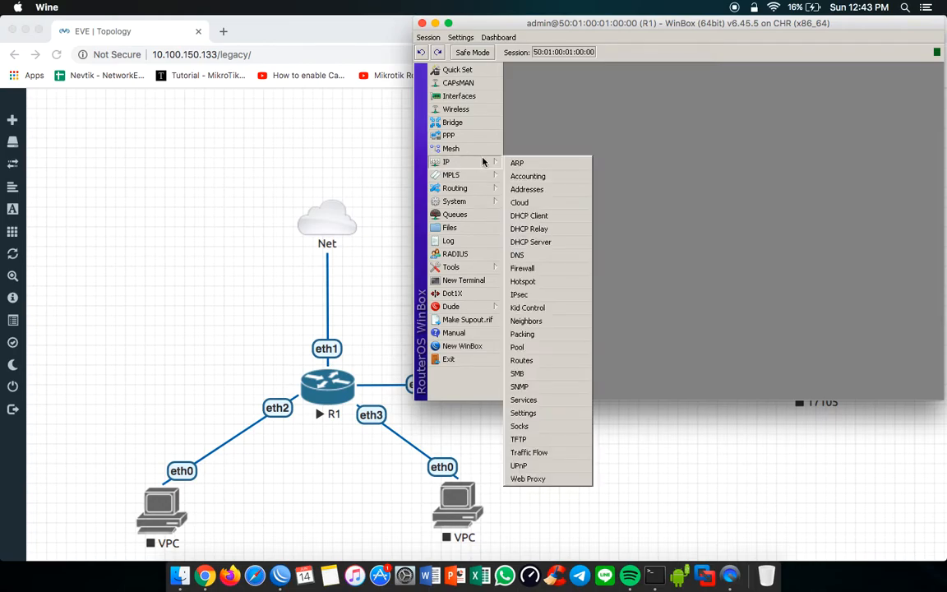
left_click(534, 191)
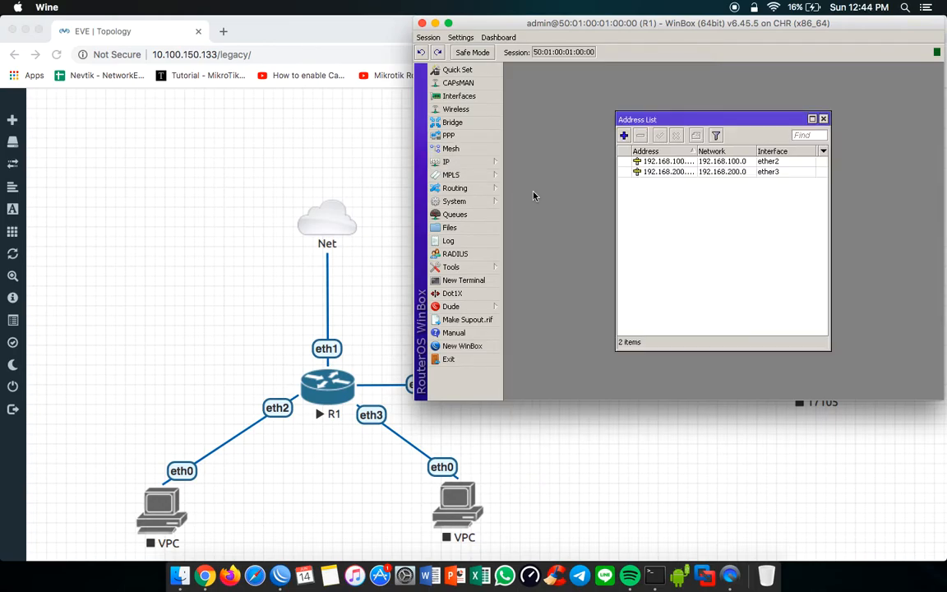
left_click(659, 163)
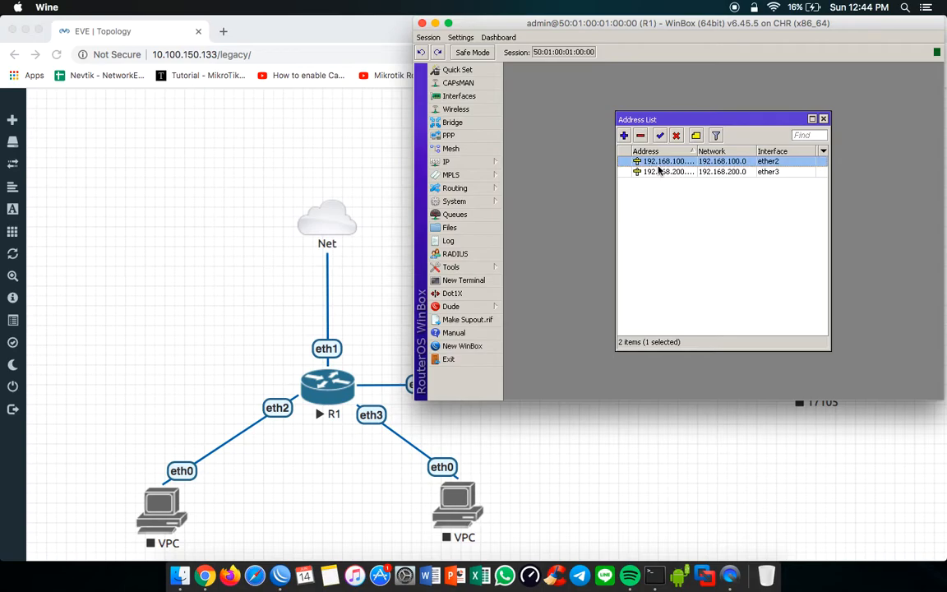
left_click(659, 171, "shift")
left_click(641, 136)
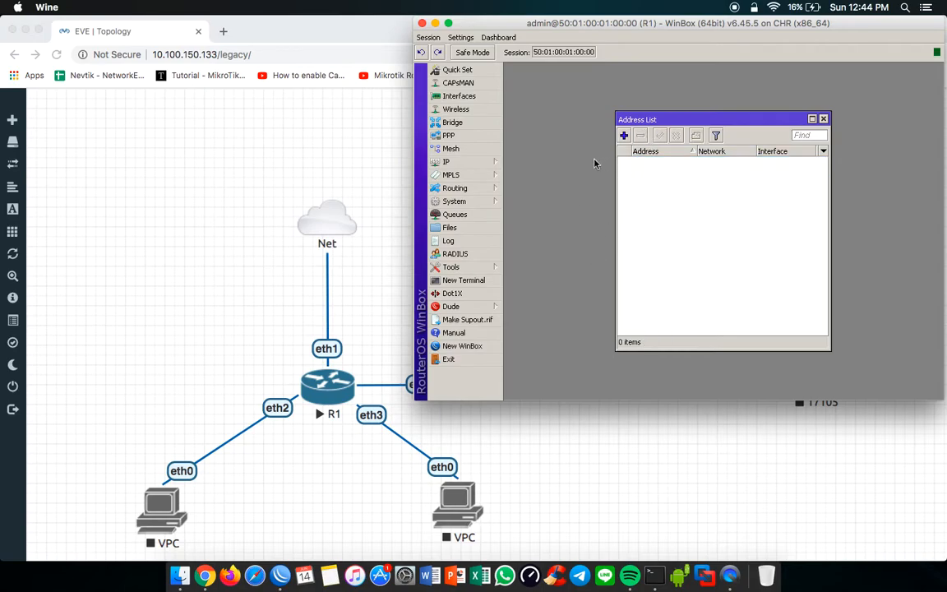
key("Escape")
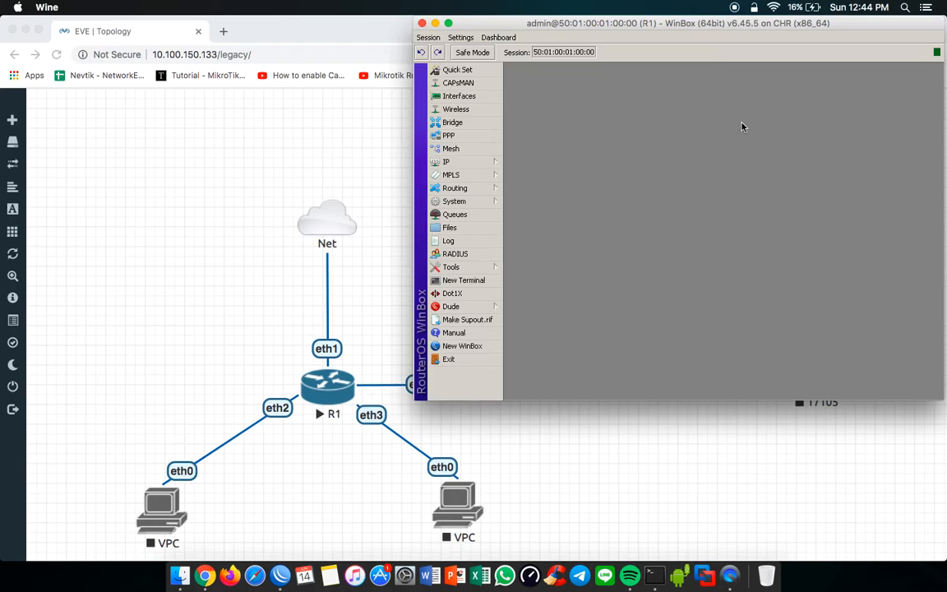
Step: Temporarily add a DHCP client on ether1 to read the leased IP address, and remove it again
left_click(471, 164)
left_click(584, 215)
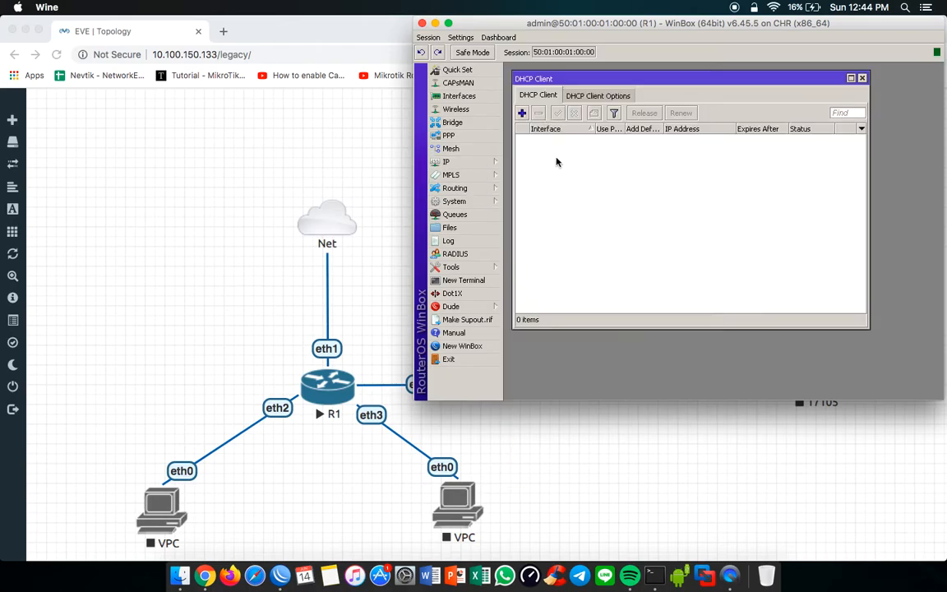
left_click(522, 116)
key("Return")
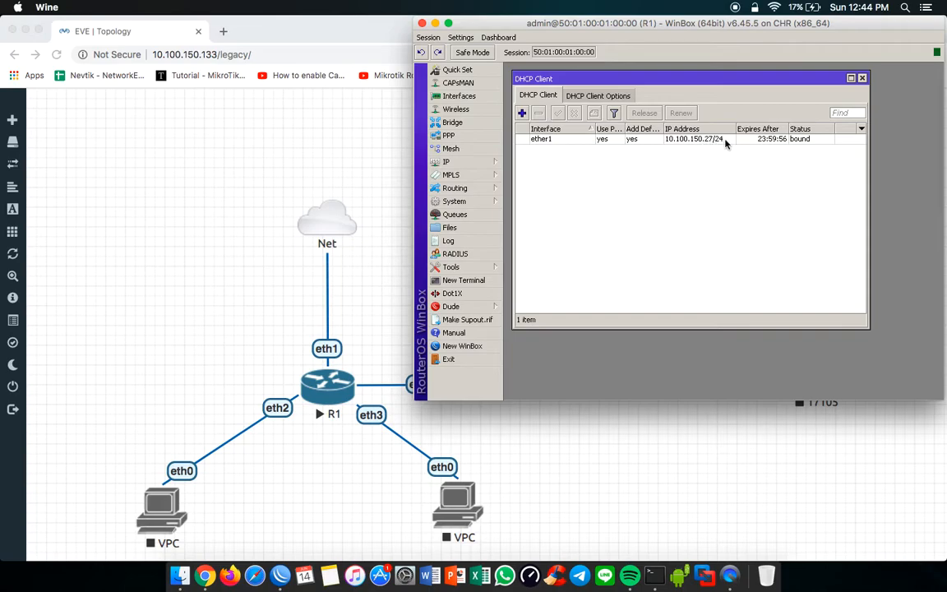
left_click(686, 139)
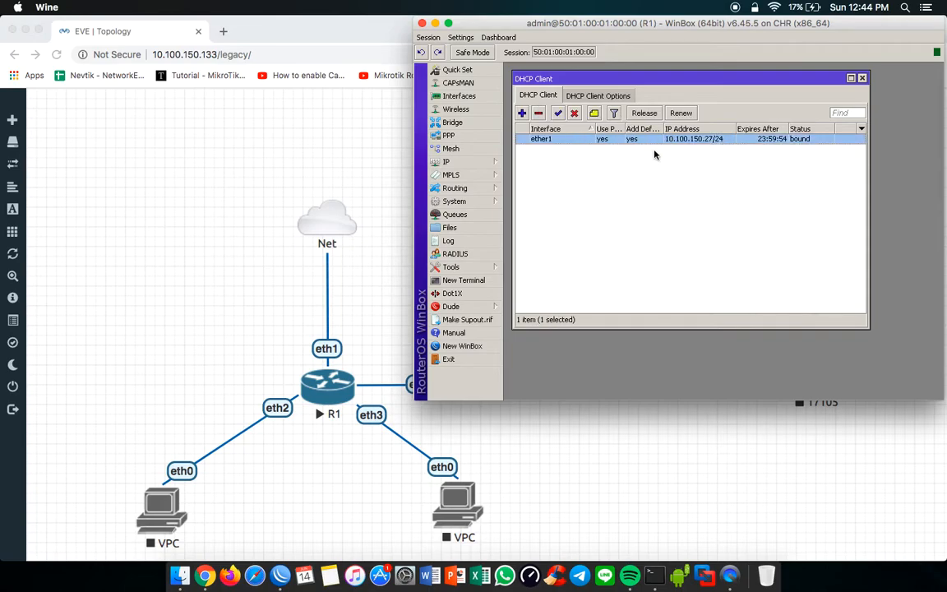
mouse_move(684, 141)
left_click(538, 112)
Step: Add the static IP address 10.100.150.27/24 on the ether1 interface
left_click(473, 162)
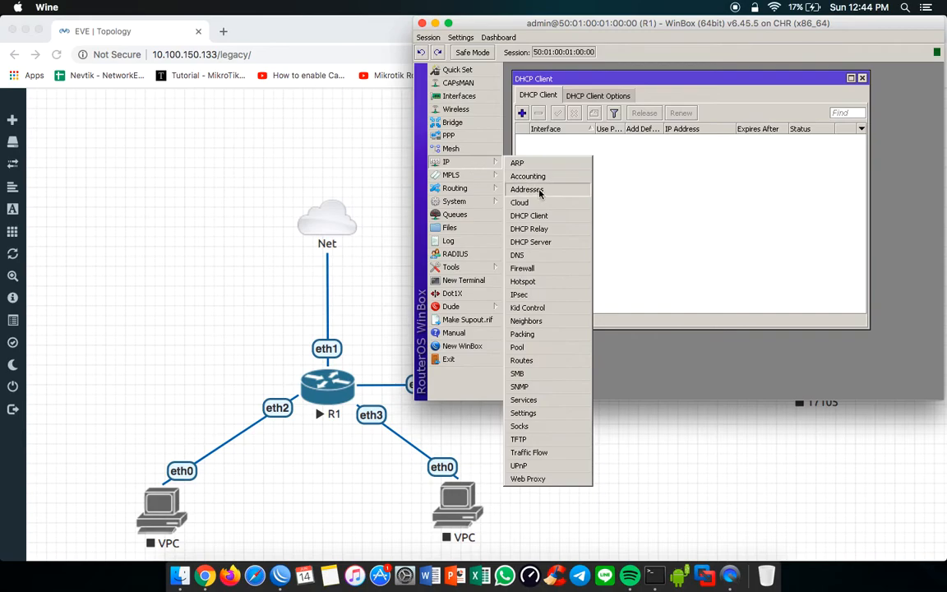
left_click(540, 191)
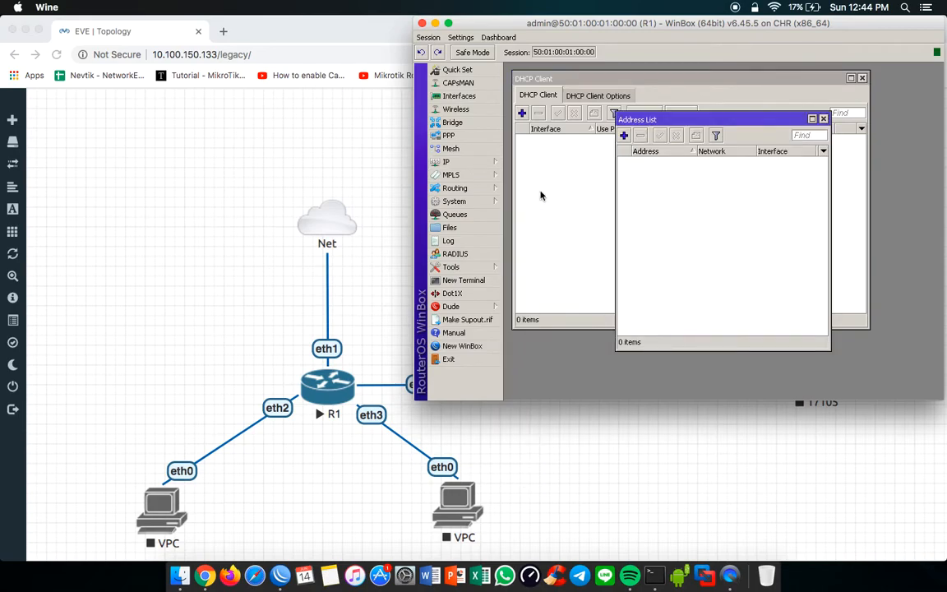
left_click(624, 134)
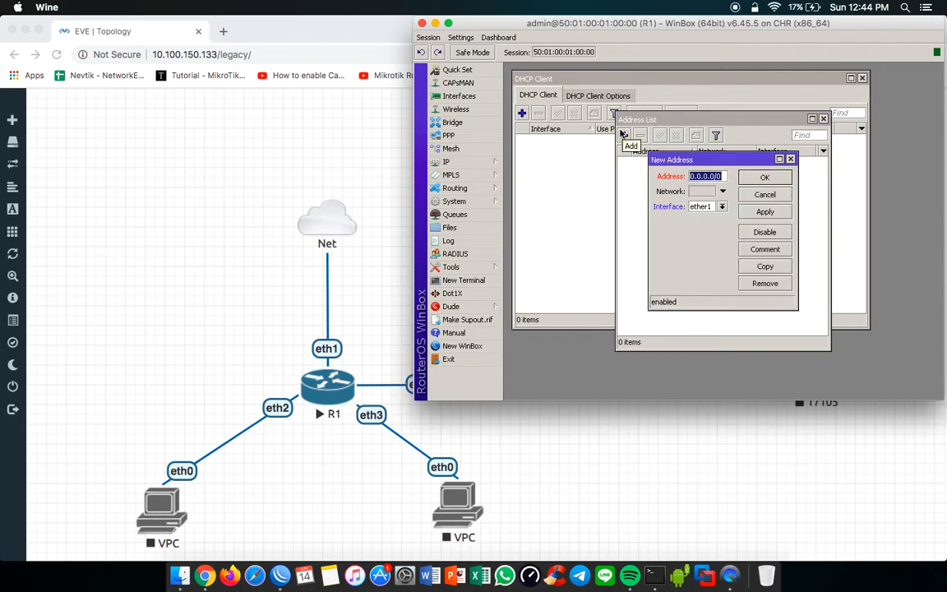
type("10.100")
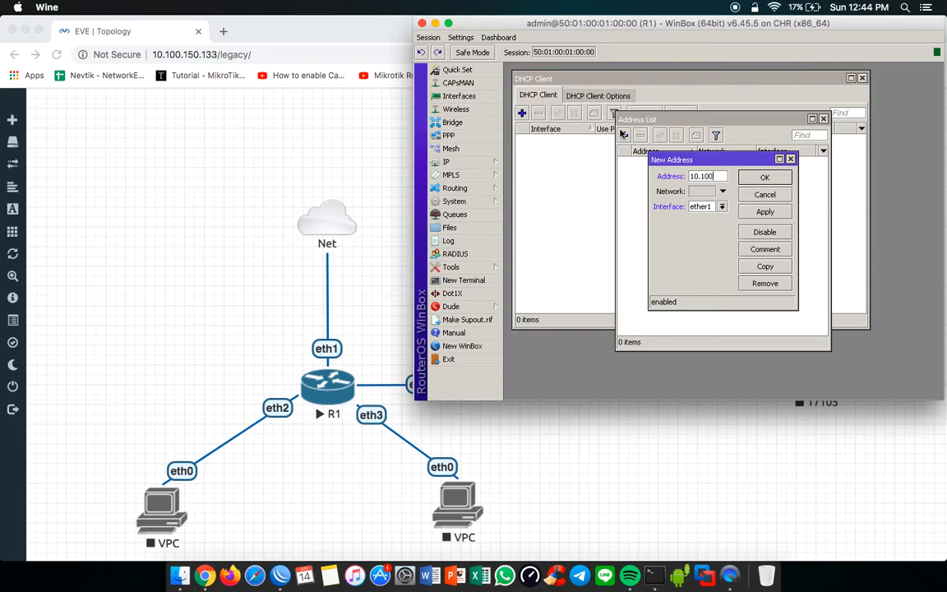
type(".150.27/24")
left_click(722, 206)
left_click(706, 216)
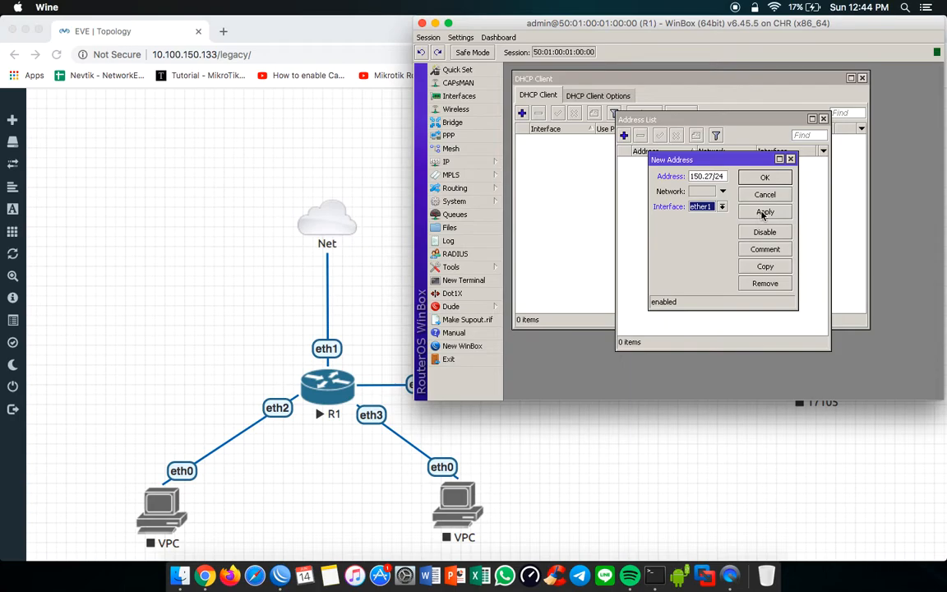
left_click(763, 213)
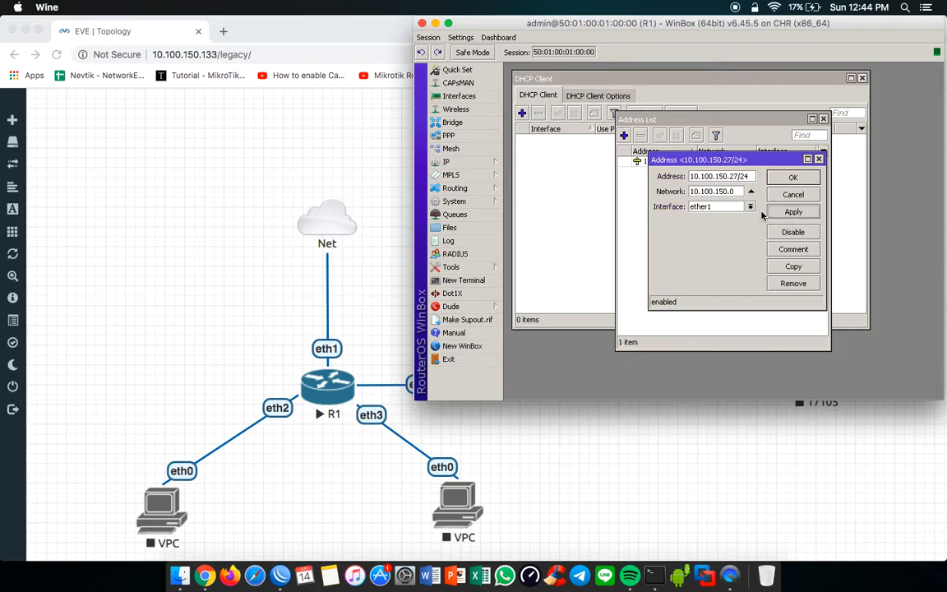
left_click(794, 177)
key("Escape")
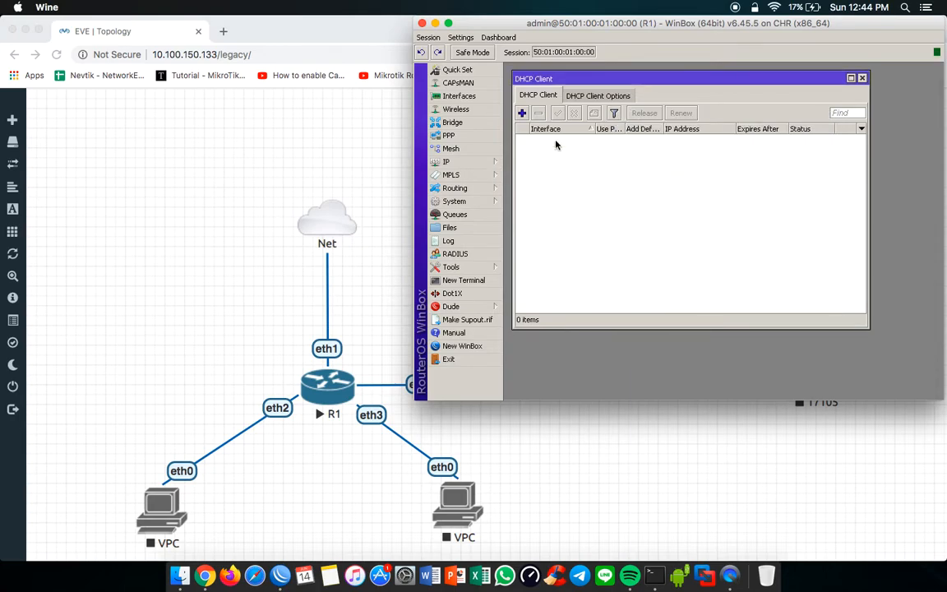
key("Escape")
Step: Reopen the IP address list and widen its address column to check the ether1 entry in full
left_click(489, 163)
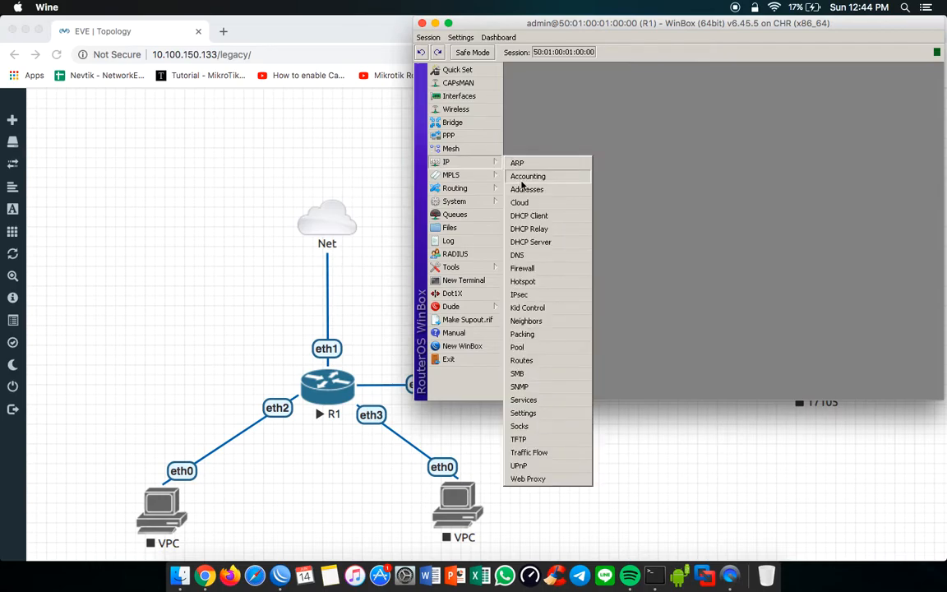
left_click(526, 190)
left_click_drag(715, 152, 713, 151)
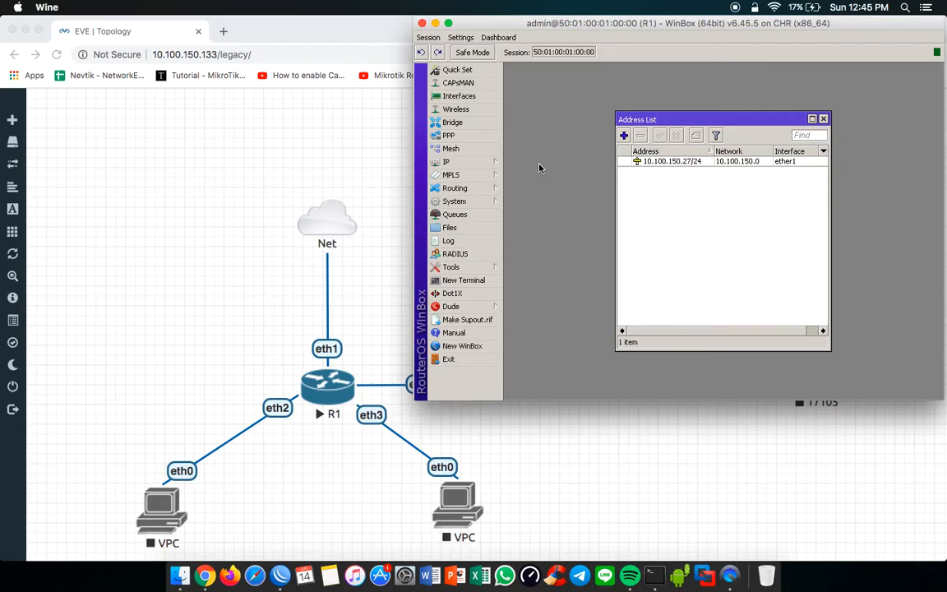
Step: Ping the gateway 10.100.150.1 from a new R1 terminal, and stop the ping after several replies
left_click(482, 284)
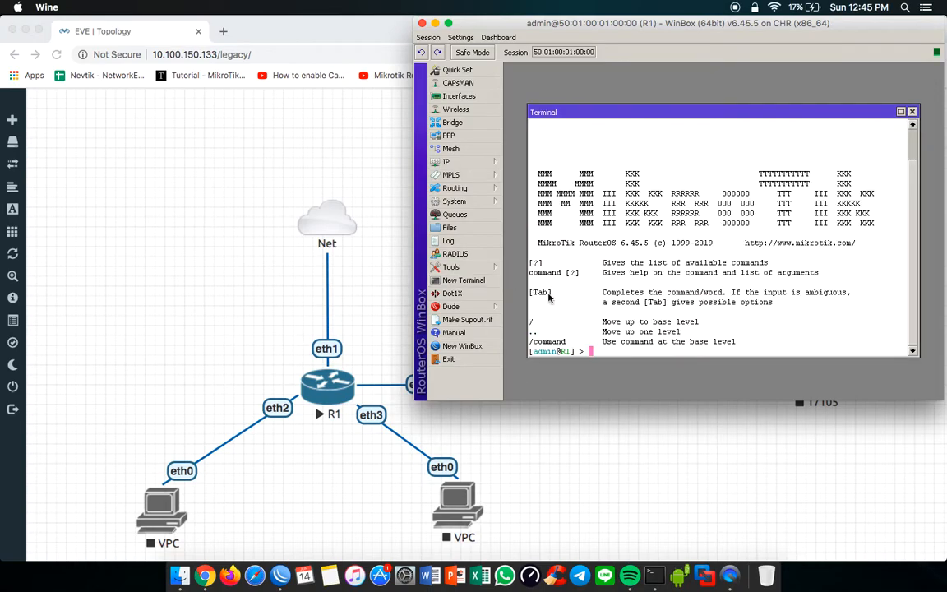
type("ping 10.100.150.1")
key("Return")
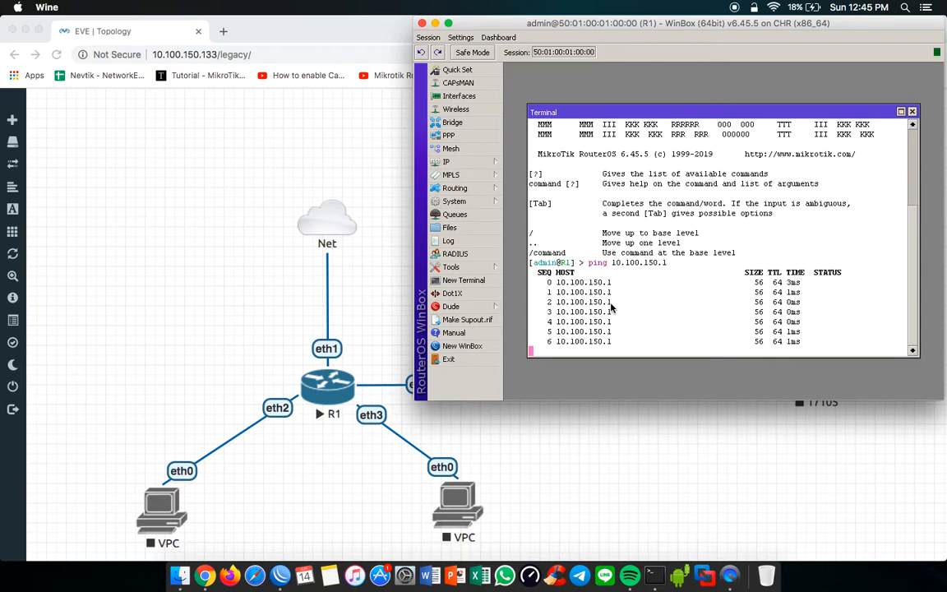
key("ctrl+c")
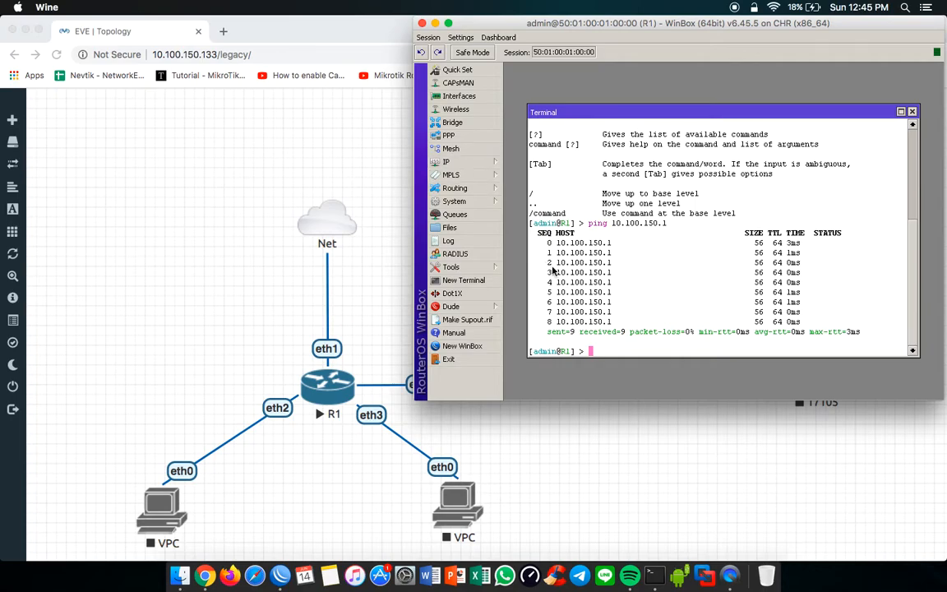
Step: Ping google.com from the same terminal to test internet access and name resolution
type("ping google.com")
key("Return")
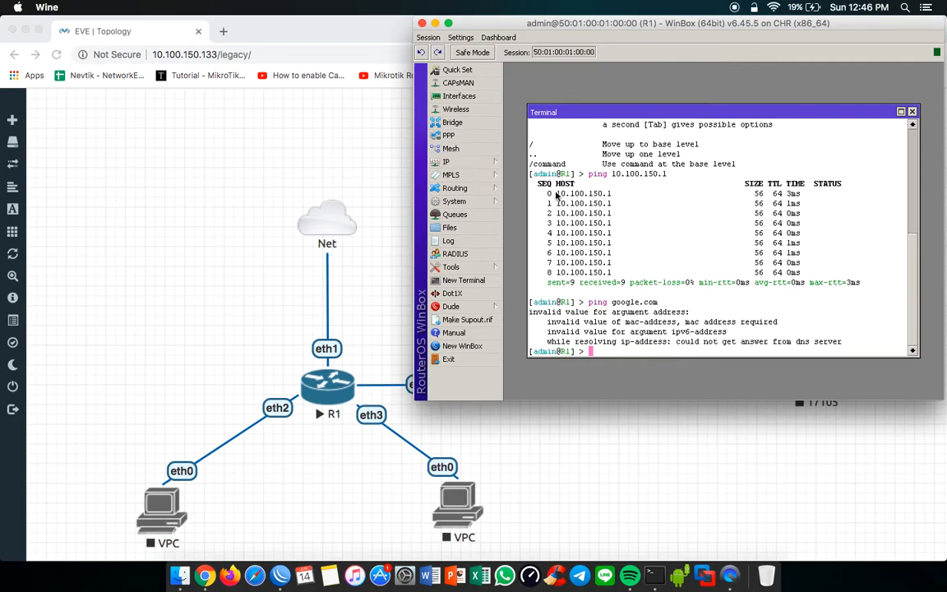
Step: Enlarge the WinBox window and add a static default route for 0.0.0.0/0 through gateway 10.100.150.1
left_click_drag(557, 112, 552, 88)
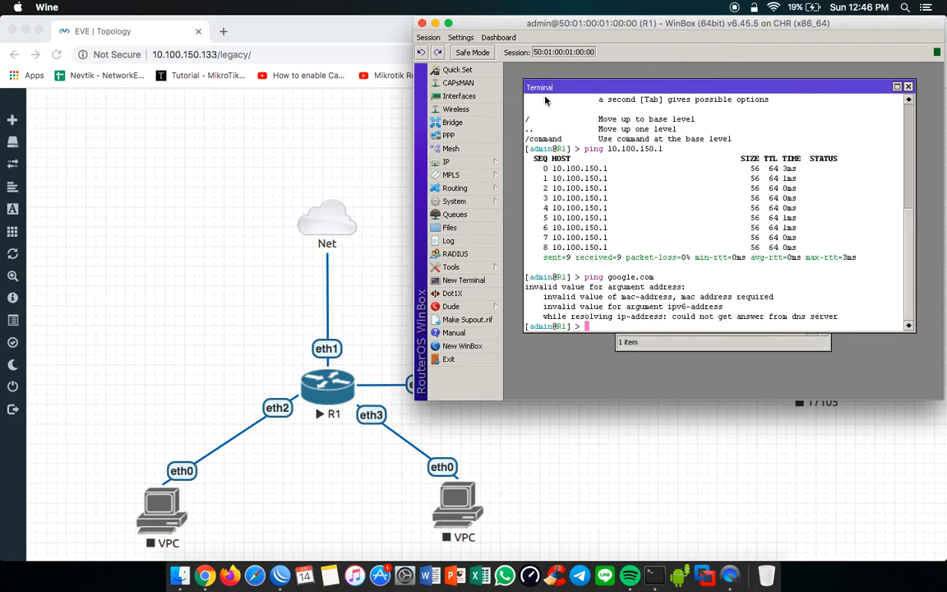
left_click_drag(424, 413, 391, 423)
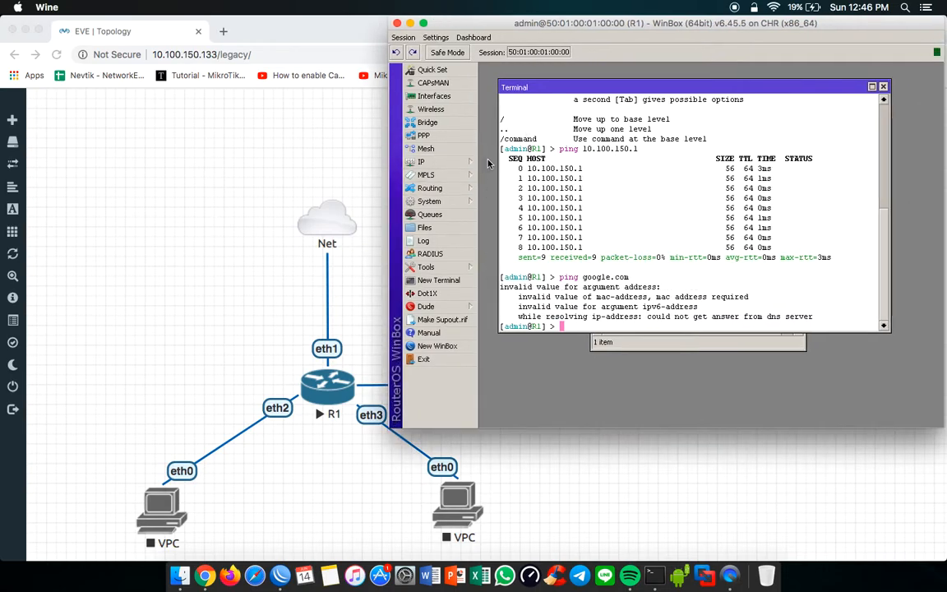
left_click(429, 163)
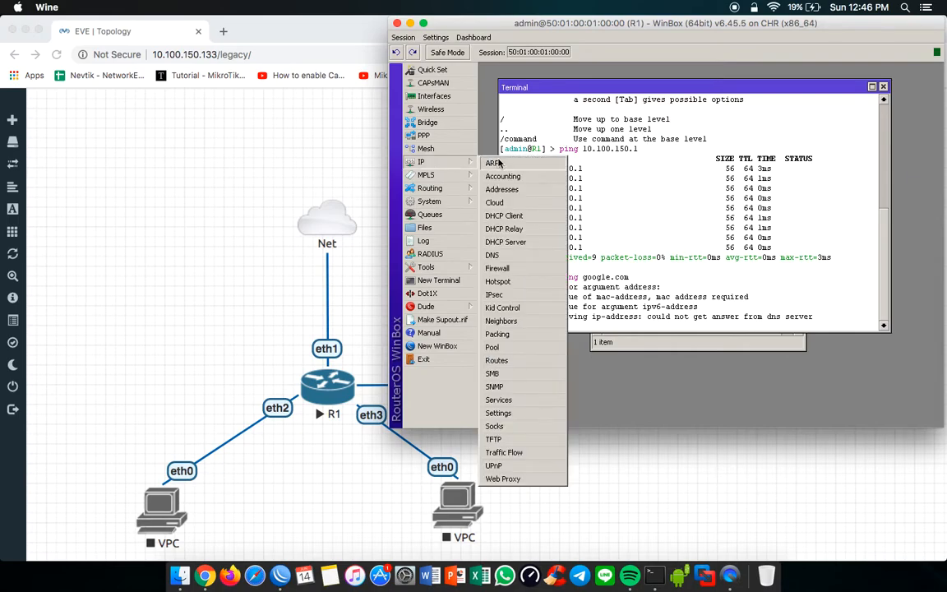
left_click(500, 361)
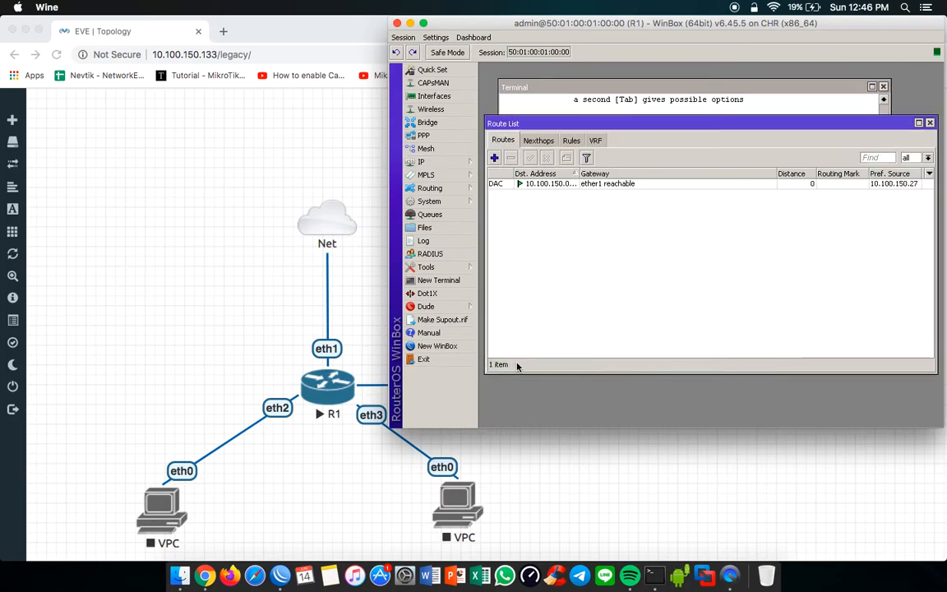
left_click(496, 158)
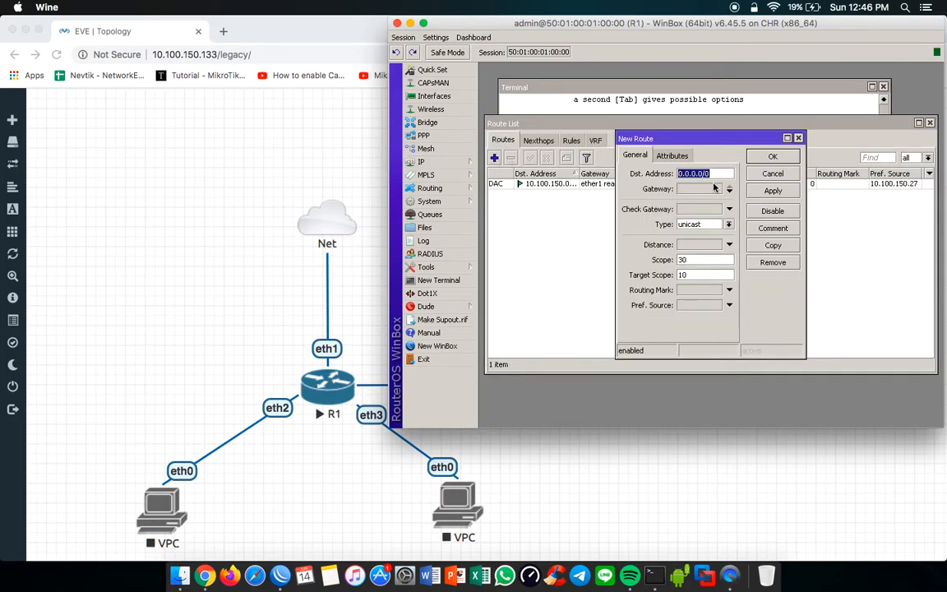
left_click(722, 174)
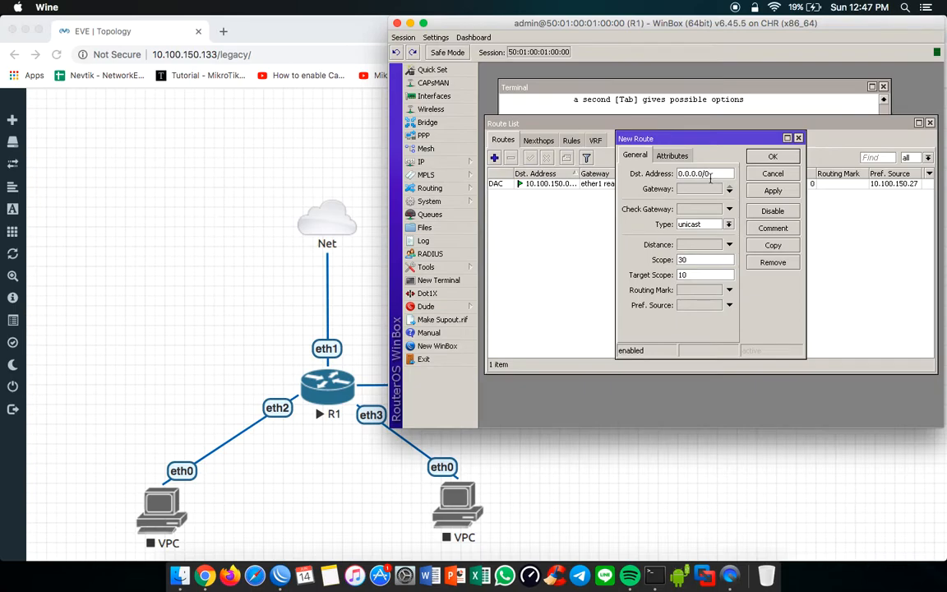
mouse_move(710, 178)
left_mouse_down()
mouse_move(667, 182)
mouse_move(715, 166)
mouse_move(693, 175)
mouse_move(711, 181)
mouse_move(664, 185)
mouse_move(711, 179)
left_mouse_up()
left_click(720, 190)
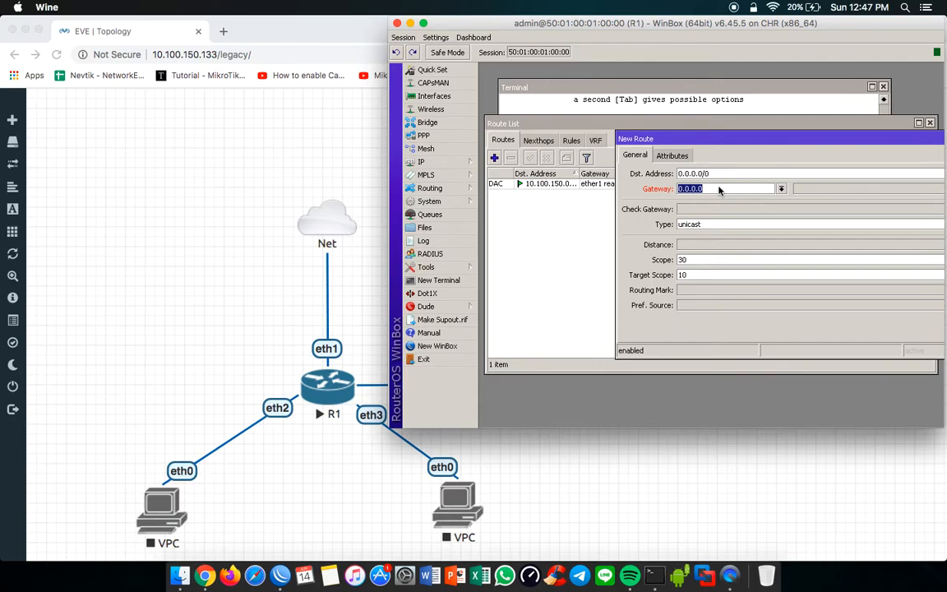
type("10.100.150.1")
left_click_drag(766, 140, 645, 148)
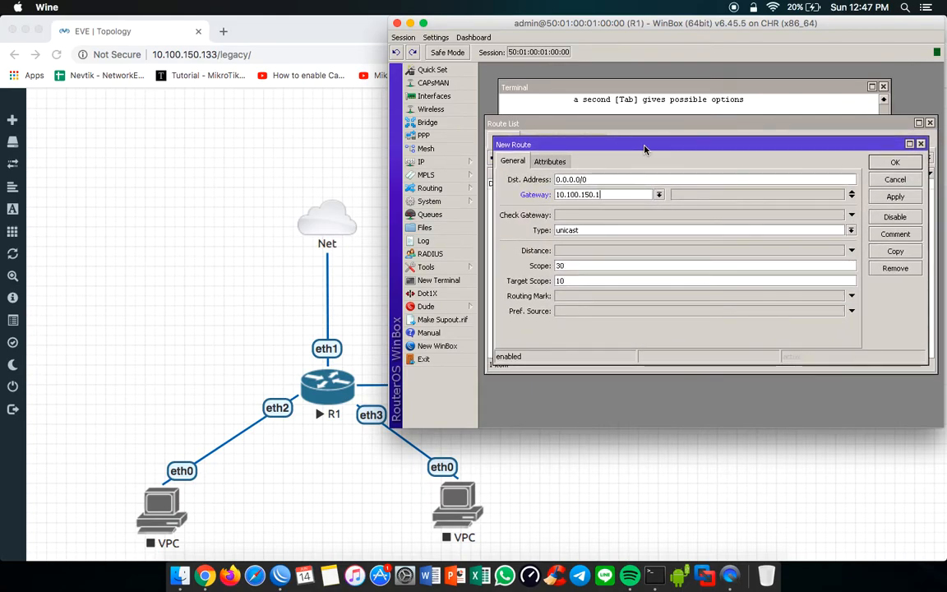
left_click(594, 194)
left_click(878, 167)
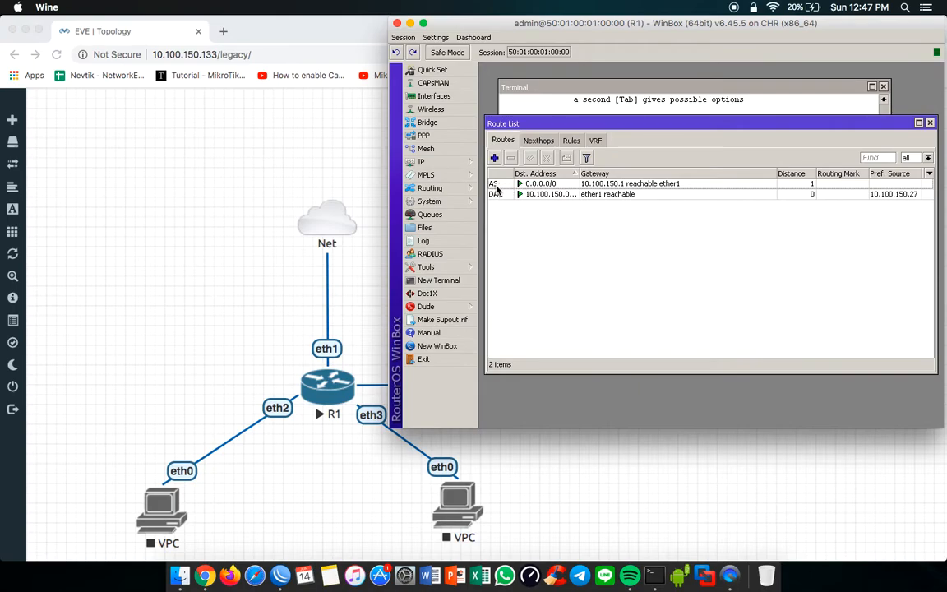
Step: Print the detailed IP route table in a new R1 terminal, check the active and static flags, and close that terminal
left_click(439, 279)
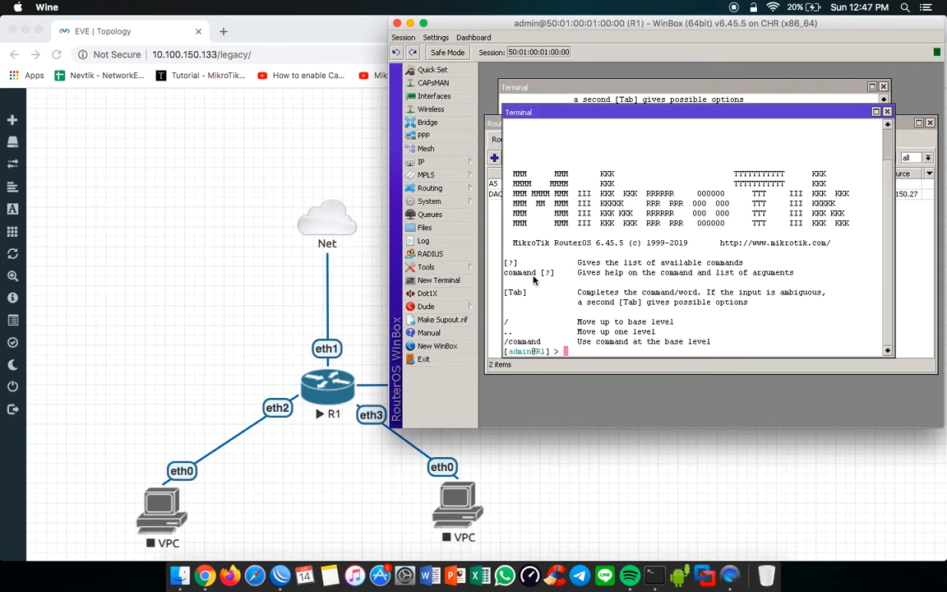
type("ip ")
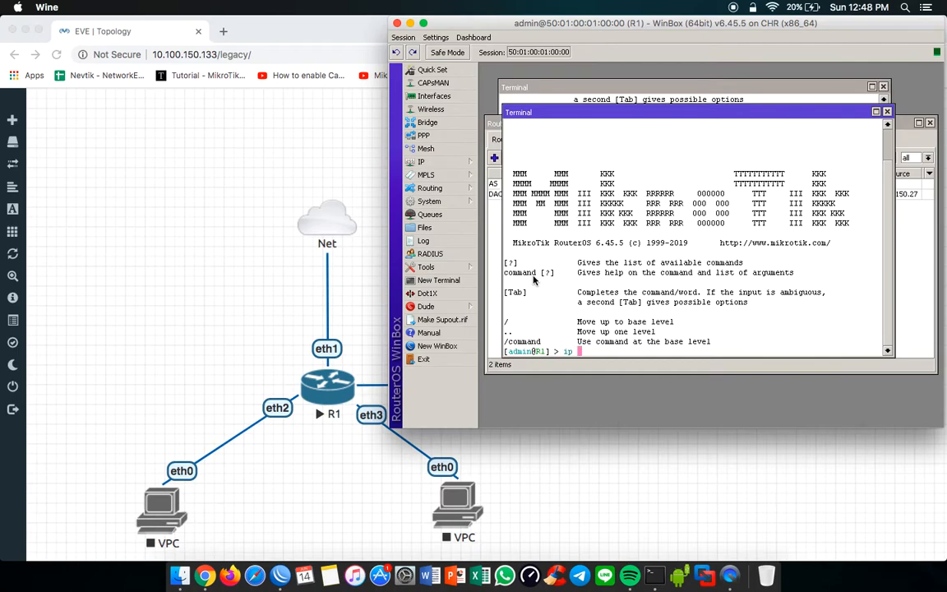
type("route print detail")
key("Return")
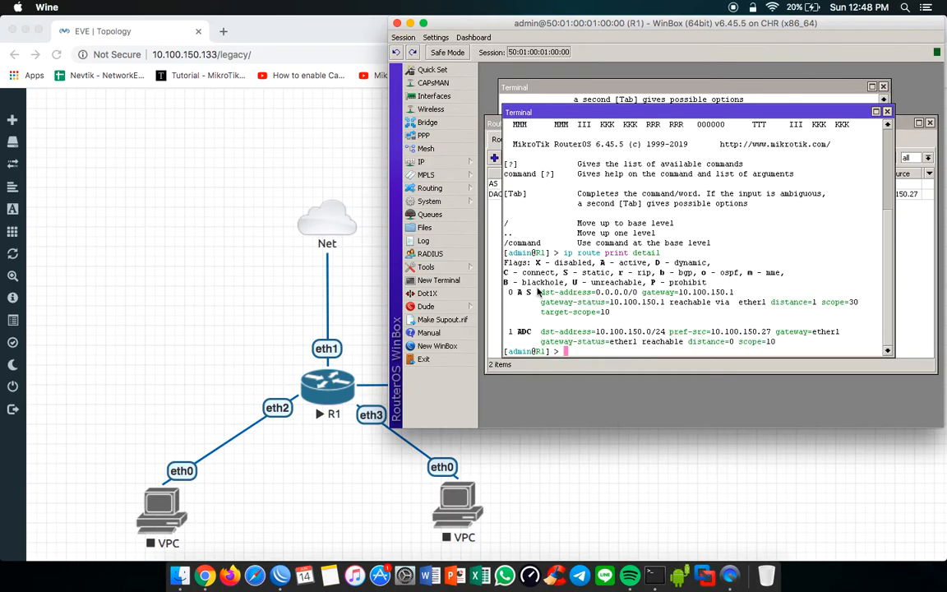
left_click_drag(600, 263, 651, 263)
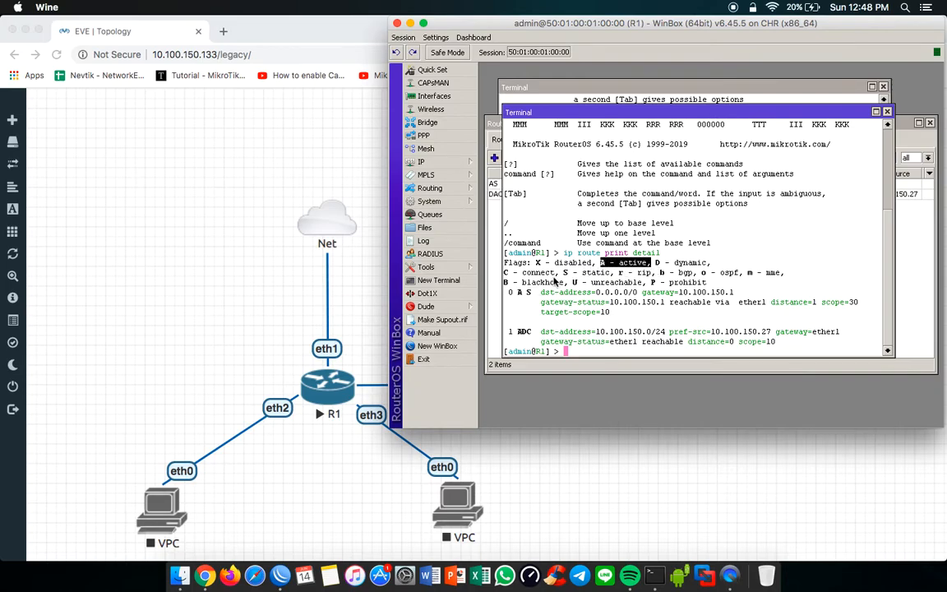
left_click_drag(562, 272, 609, 277)
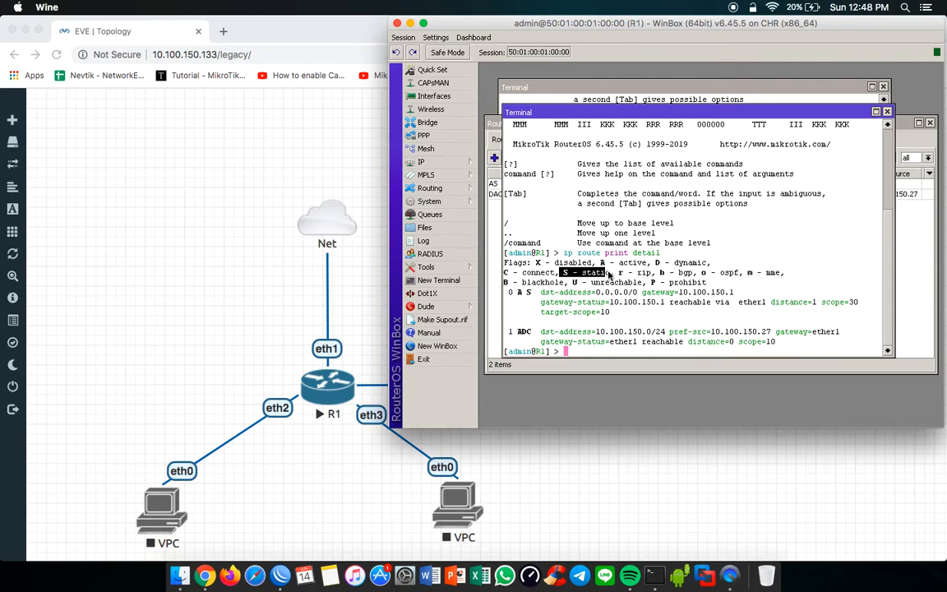
left_click(888, 113)
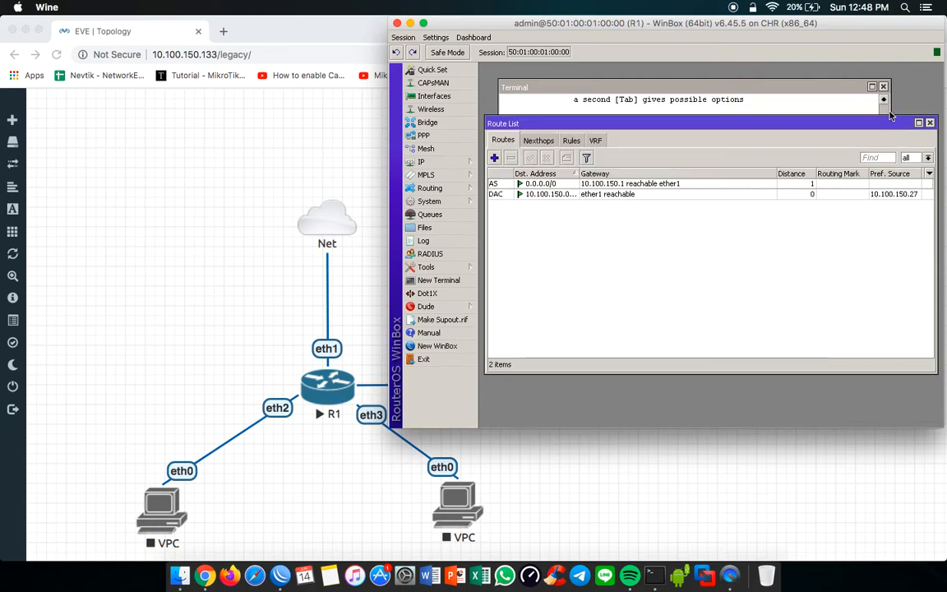
Step: Return to the earlier R1 terminal and ping 8.8.8.8 to test the default route, stopping after several replies
left_click(588, 193)
left_click(591, 185)
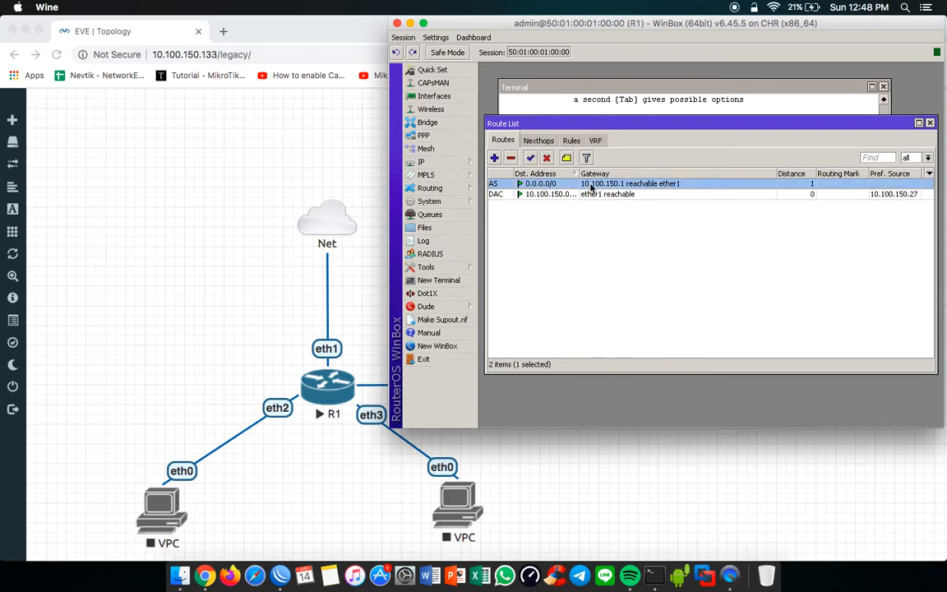
left_click(613, 115)
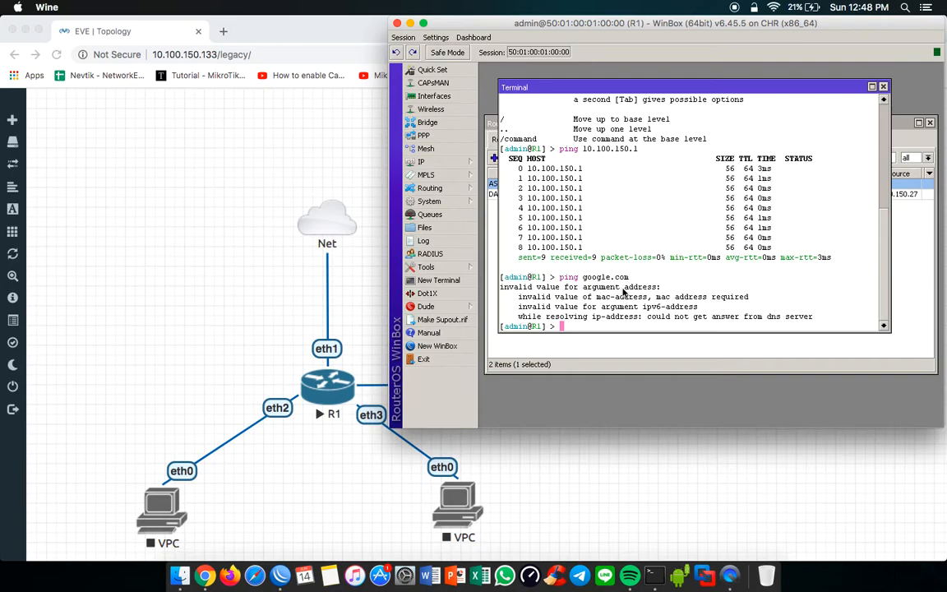
key("Return")
key("Return")
type("ping 8.8.8.8")
key("Return")
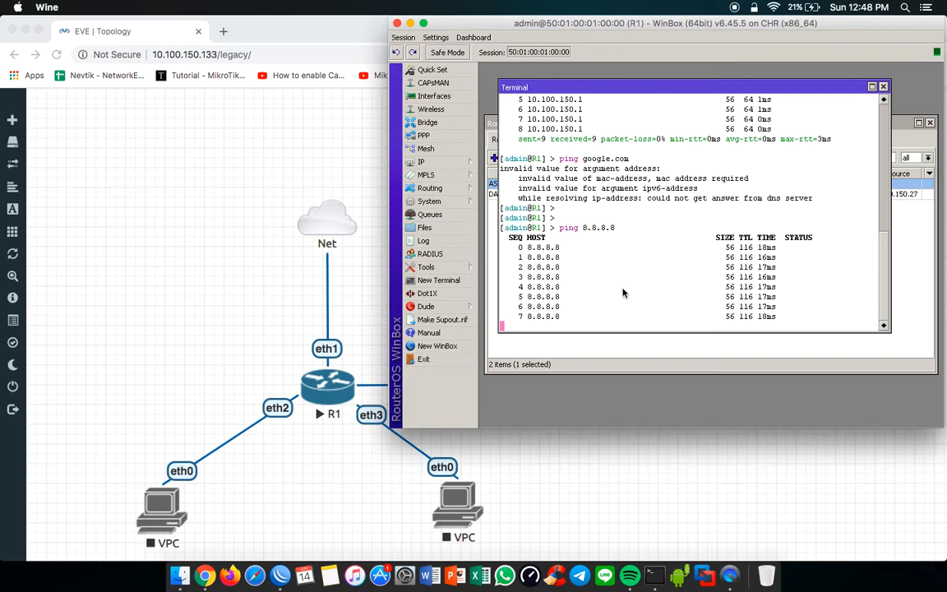
key("ctrl+c")
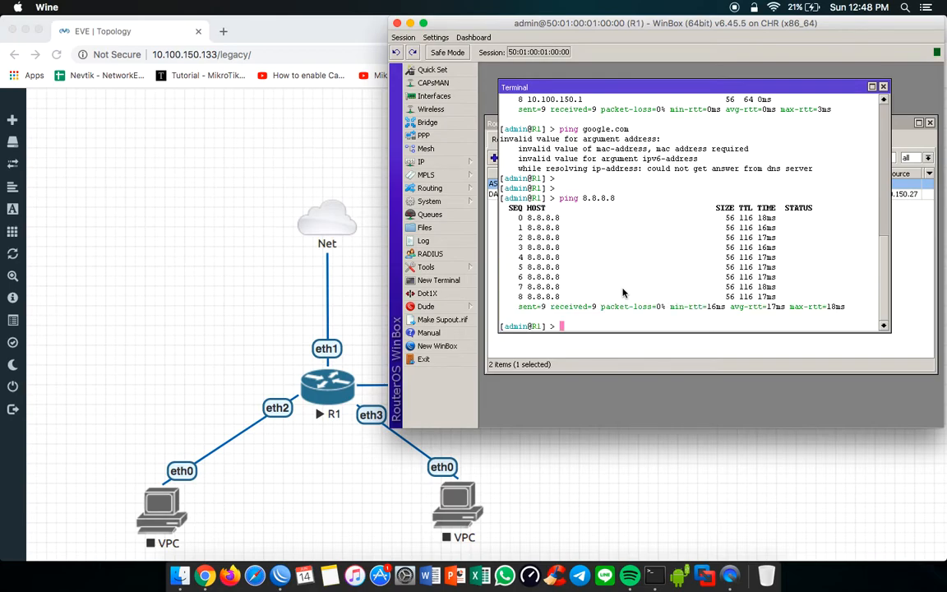
Step: Ping google.com from the same terminal to test name resolution, and stop the ping after a couple of replies
type("ping google.com")
key("Return")
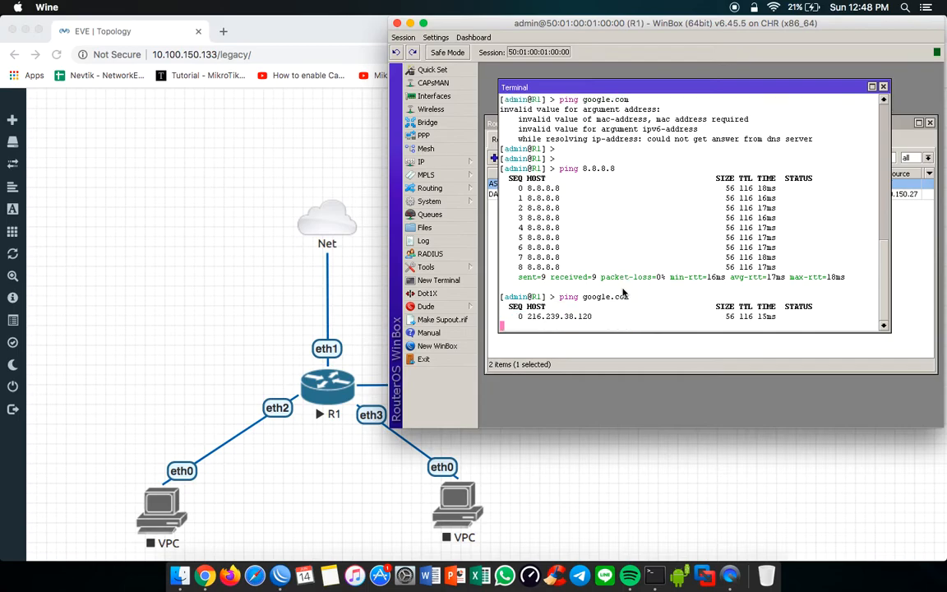
key("ctrl+c")
Step: Remove both DNS servers, 8.8.8.8 and 1.1.1.1, from R1's DNS settings and save
left_click(423, 162)
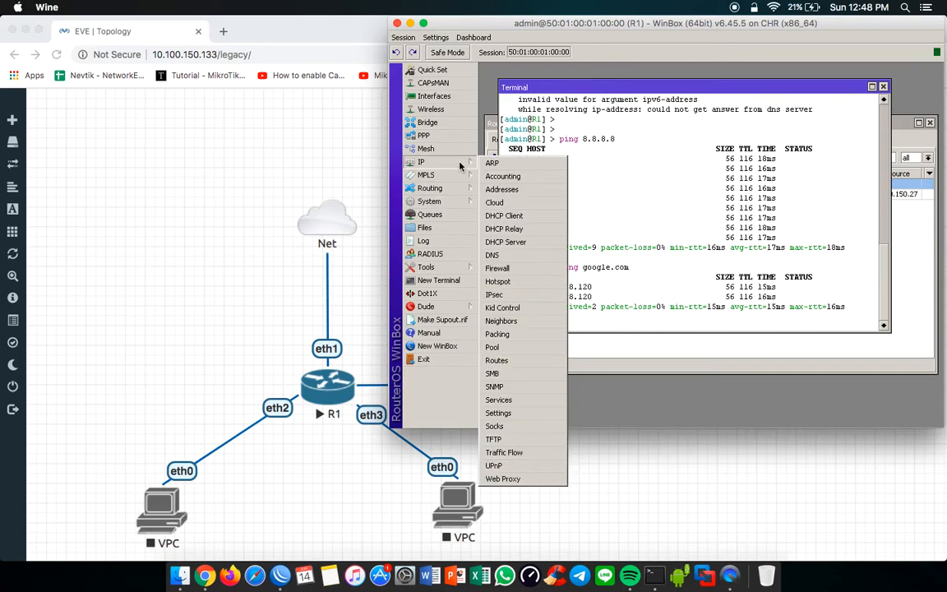
left_click(493, 259)
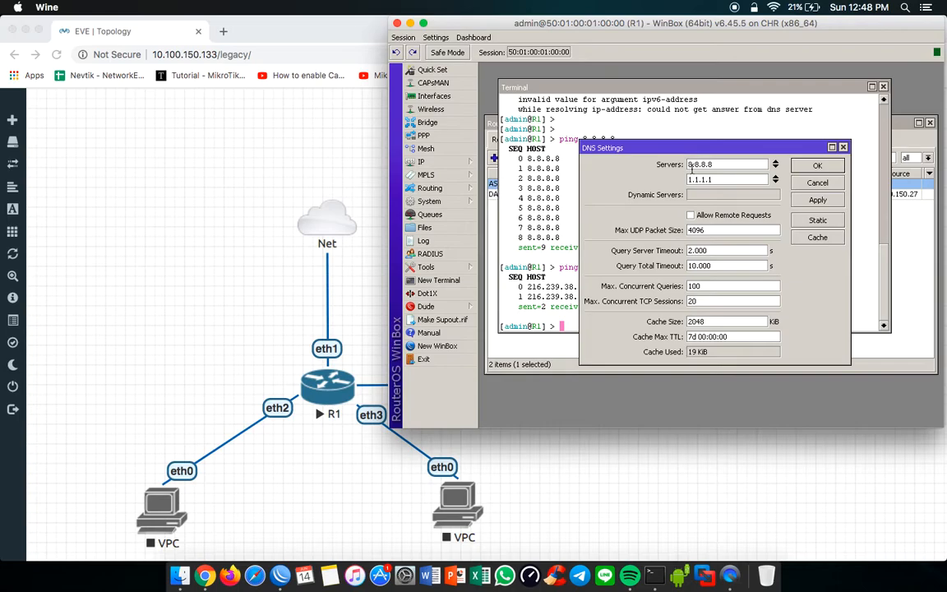
left_click(776, 176)
left_click(777, 163)
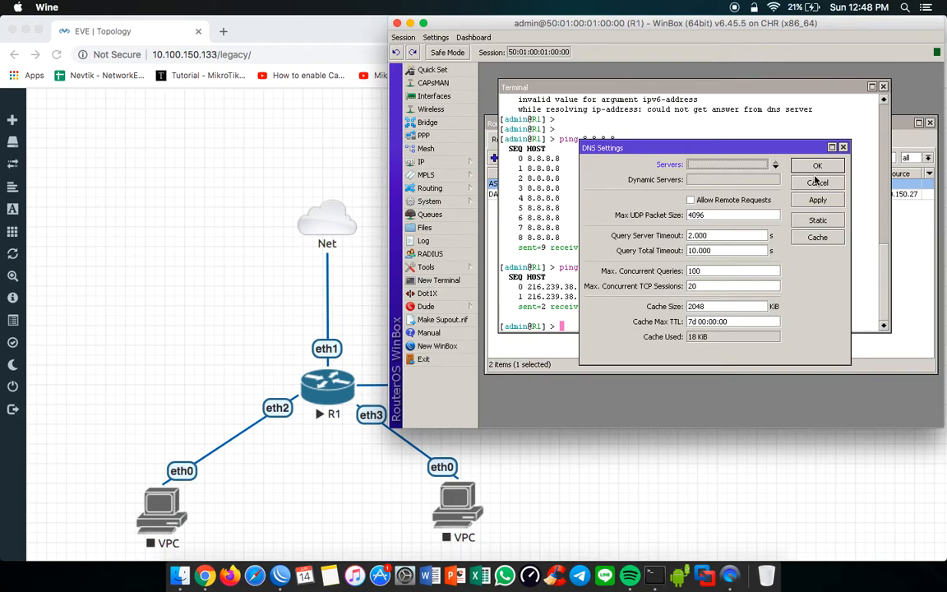
left_click(818, 166)
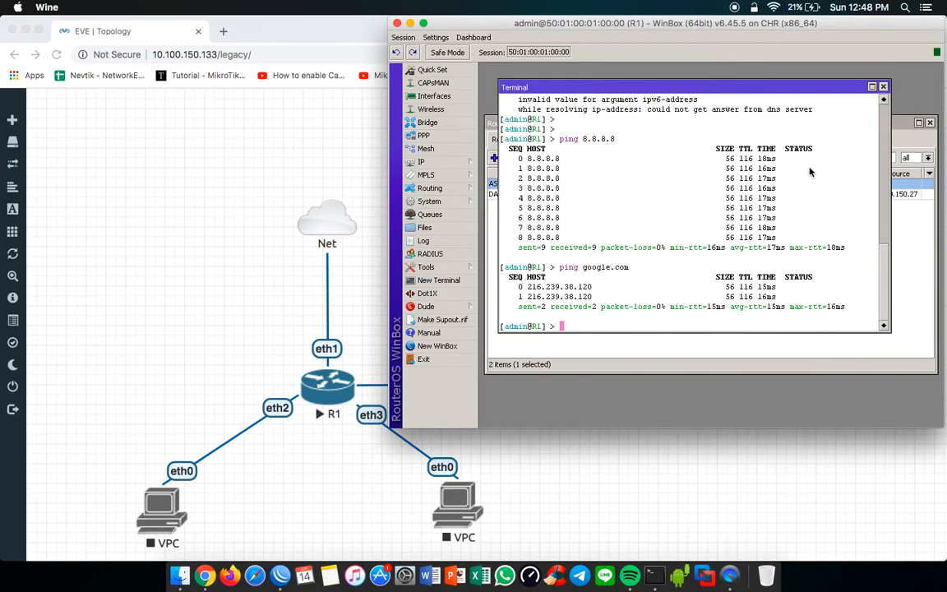
Step: Repeat the google.com ping with no DNS servers configured, and close the terminal
key("Up")
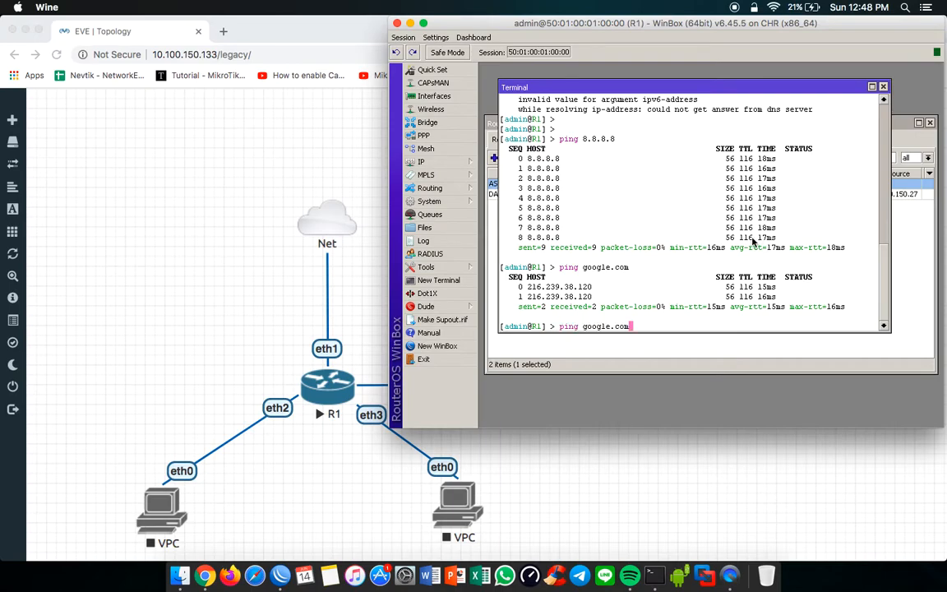
key("Return")
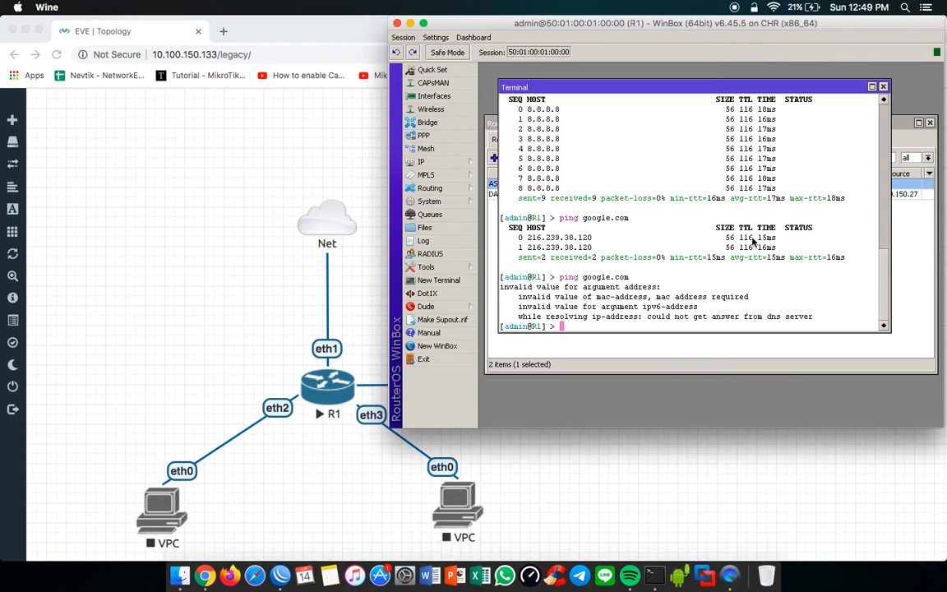
left_click(884, 87)
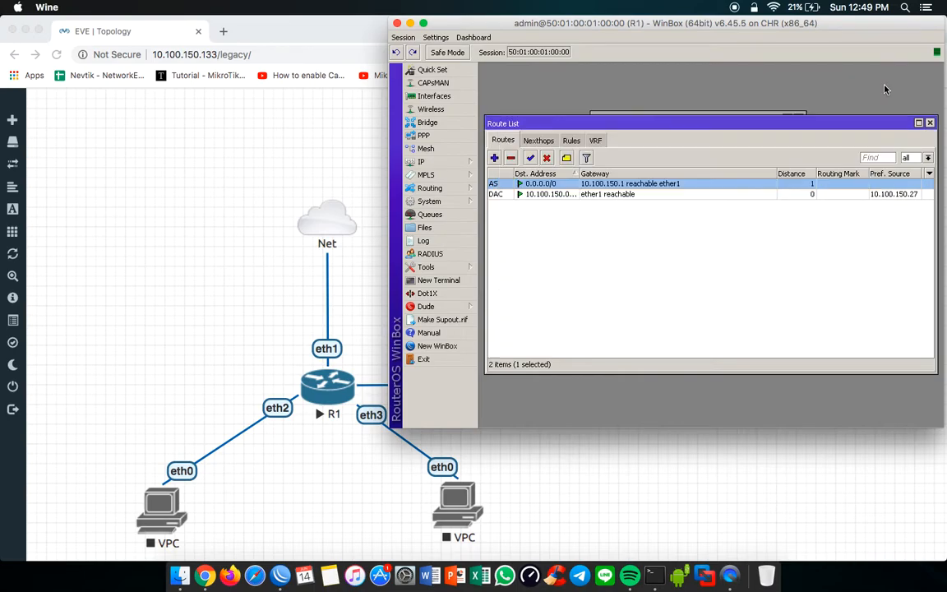
Step: Add 8.8.8.8 and 1.1.1.1 as the servers in R1's DNS settings and save
left_click(422, 163)
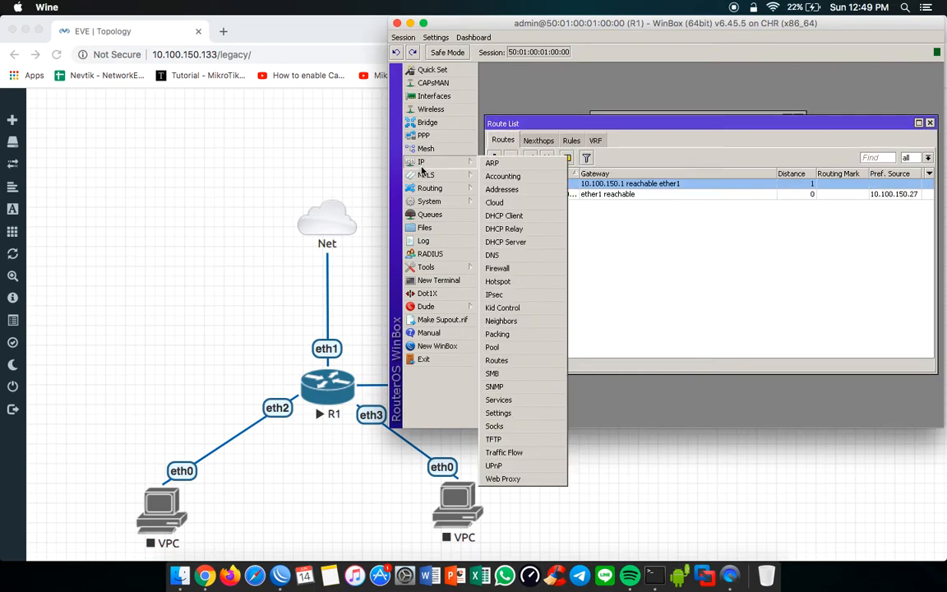
left_click(493, 255)
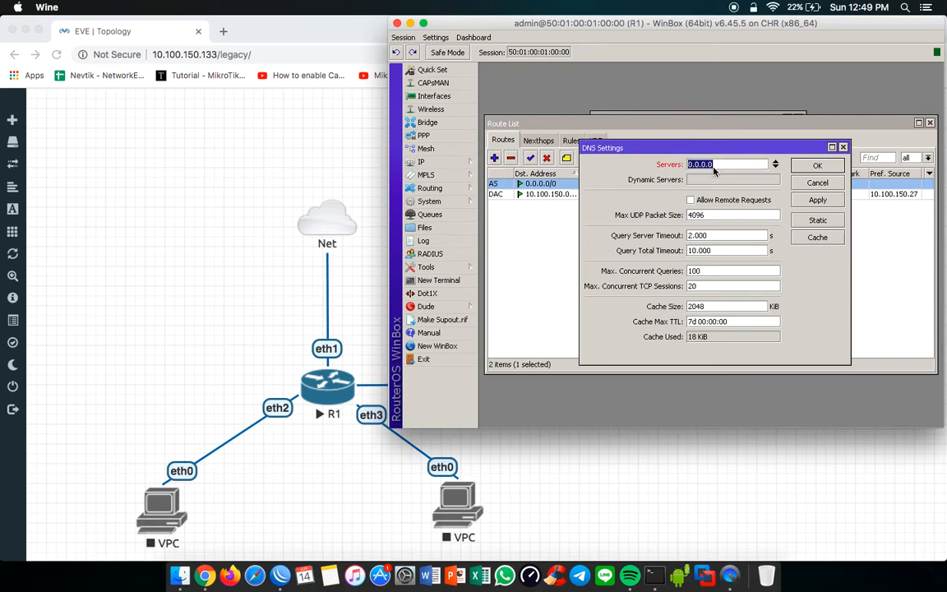
type("8.8.8.8")
left_click(775, 167)
type("1.1.1.1")
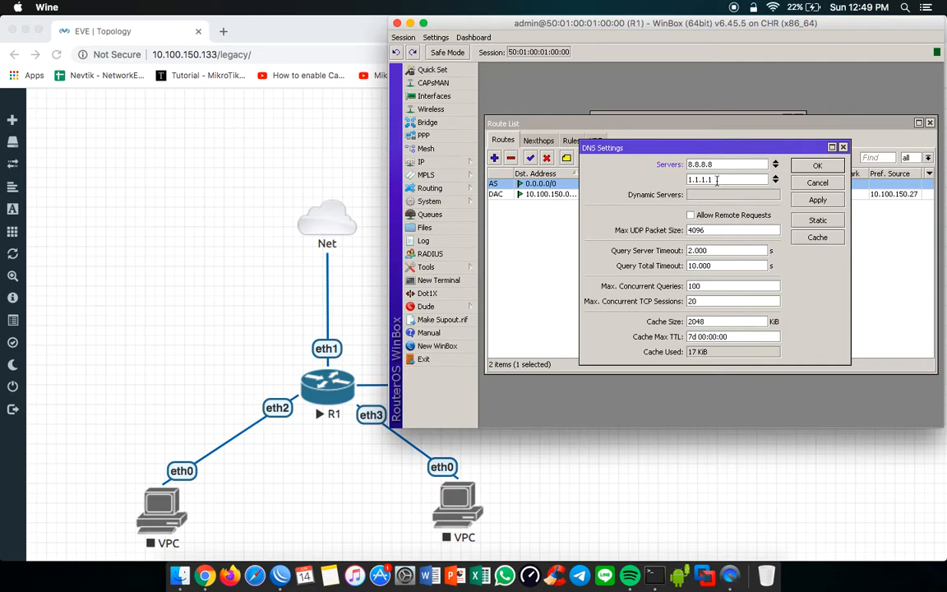
left_click_drag(727, 175, 676, 164)
left_click(805, 169)
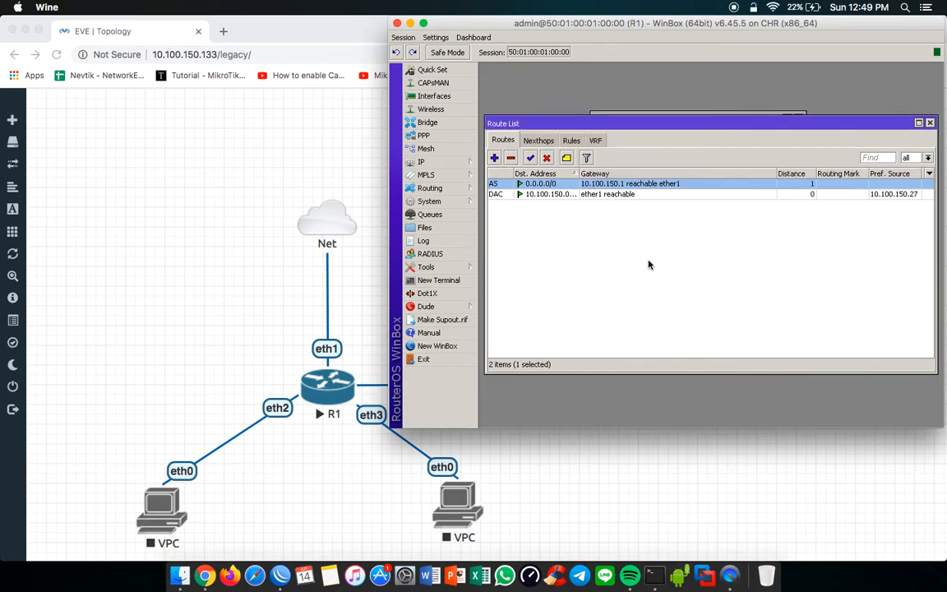
Step: Move the route list lower, ping google.com from a new R1 terminal, and stop after several replies
left_click_drag(683, 127, 682, 155)
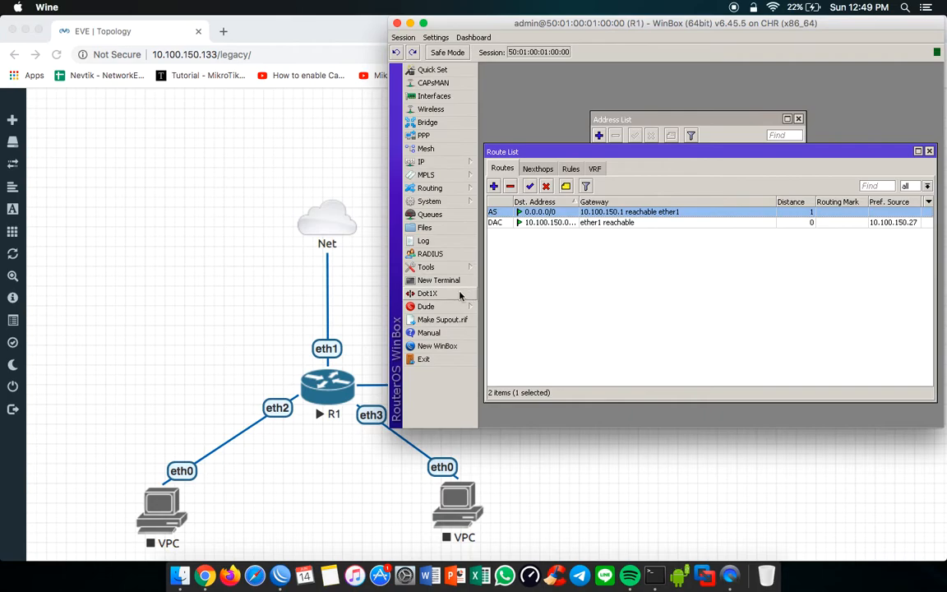
left_click(415, 281)
type("ping google.com")
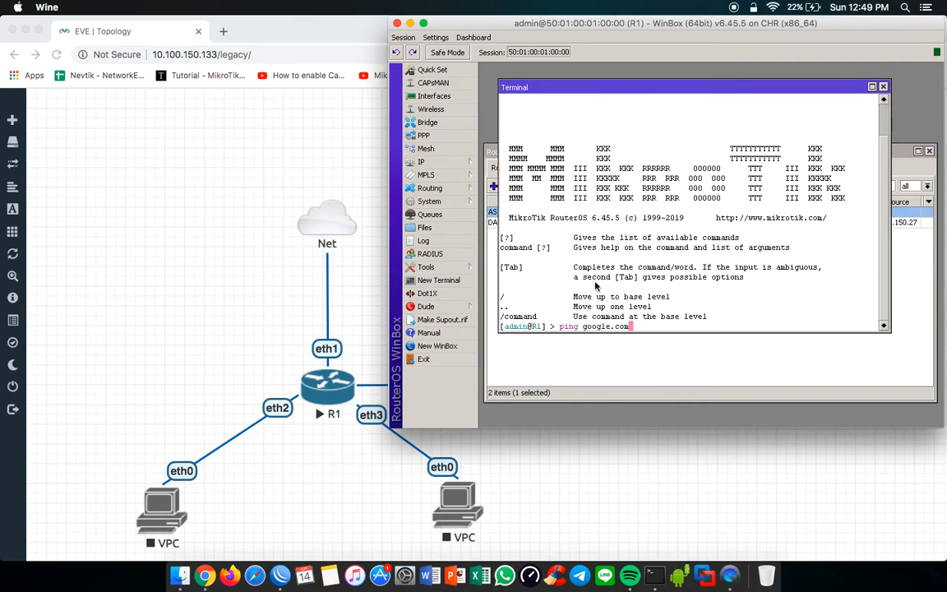
key("Return")
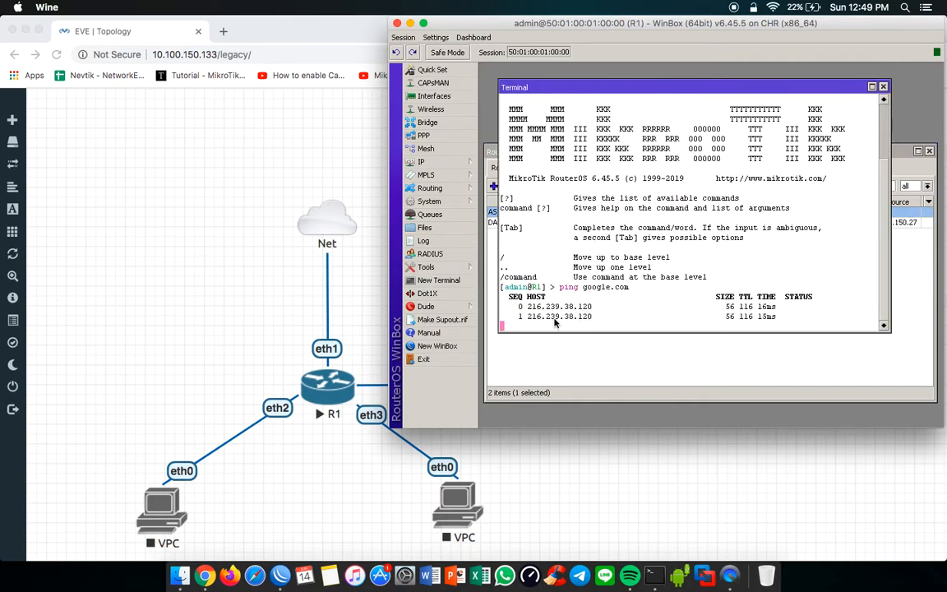
left_click_drag(546, 317, 580, 316)
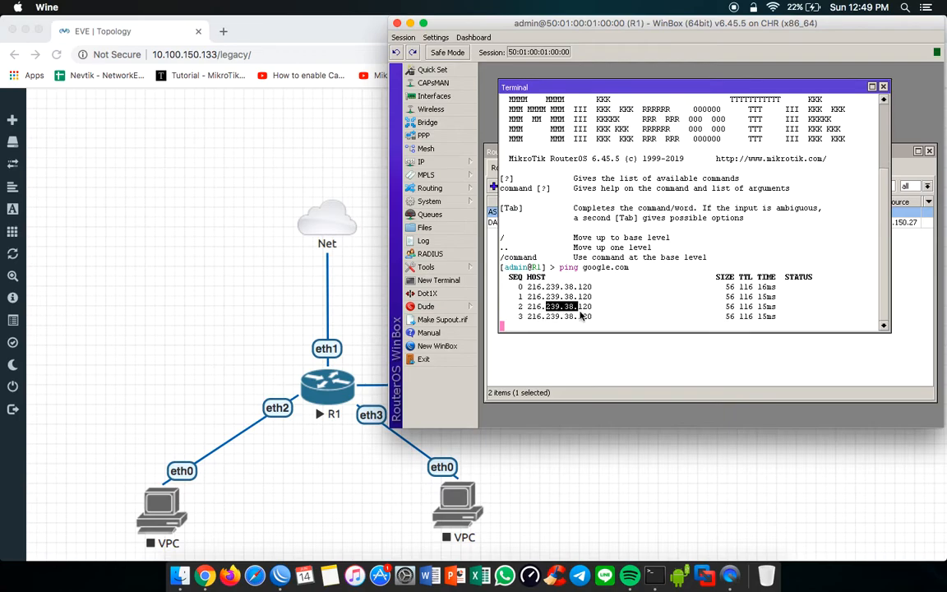
key("ctrl+c")
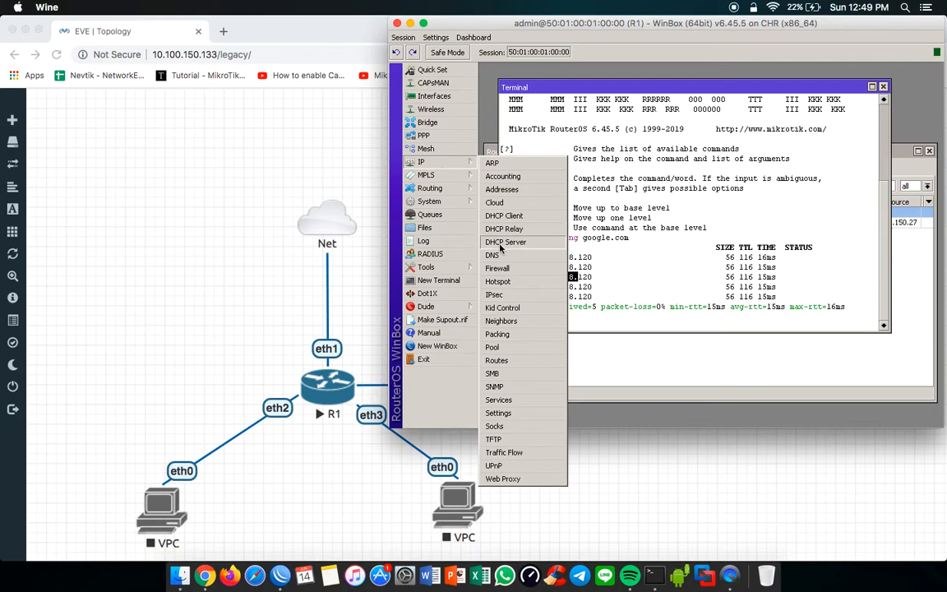
Step: Clear both server entries from R1's DNS settings again and save
left_click(503, 257)
left_click(776, 162)
left_click(776, 162)
left_click(814, 167)
Step: Rerun the google.com ping without DNS servers and highlight the start of its output
key("Up")
key("Return")
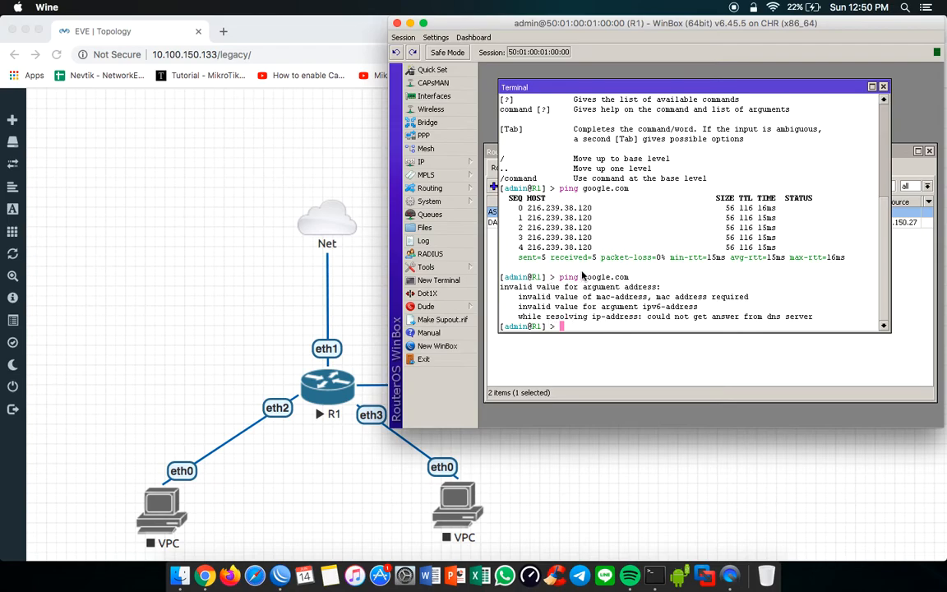
left_click_drag(582, 276, 594, 286)
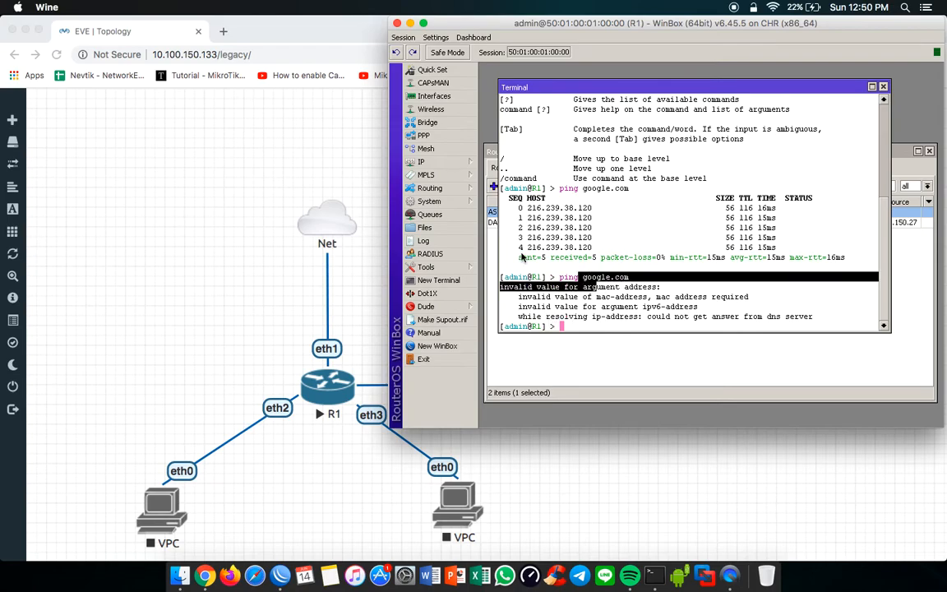
Step: Set 8.8.8.8 as the only server in R1's DNS settings and save
left_click(468, 165)
left_click(508, 256)
left_click(725, 168)
type("8.8.8.8")
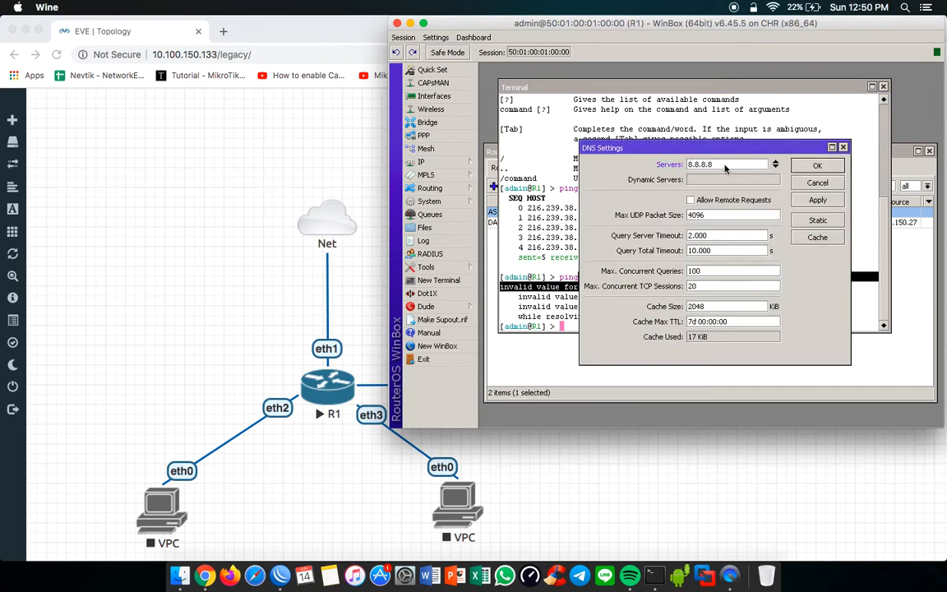
left_click(807, 168)
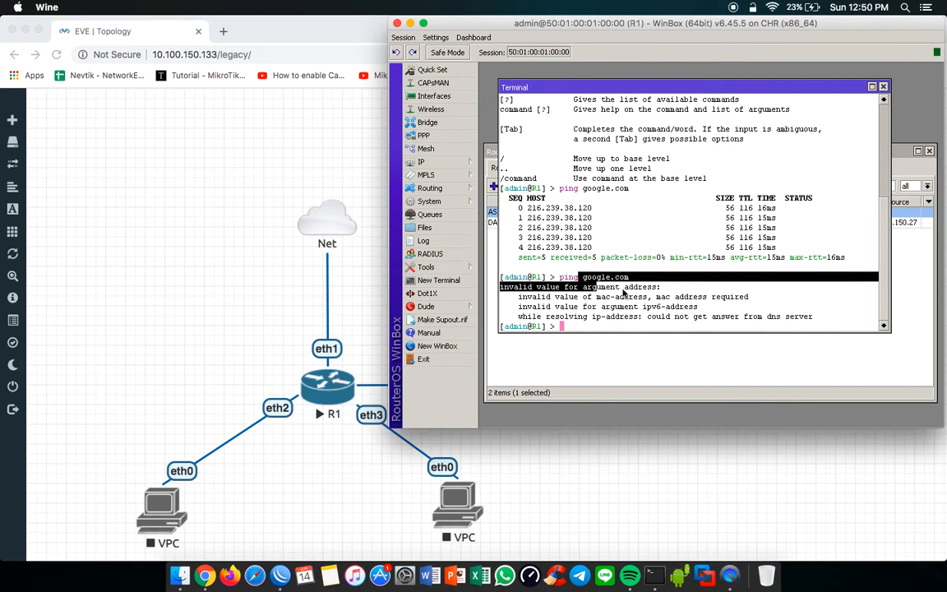
Step: Ping google.com once more, stop after several replies, and close the terminal and the route list
key("Up")
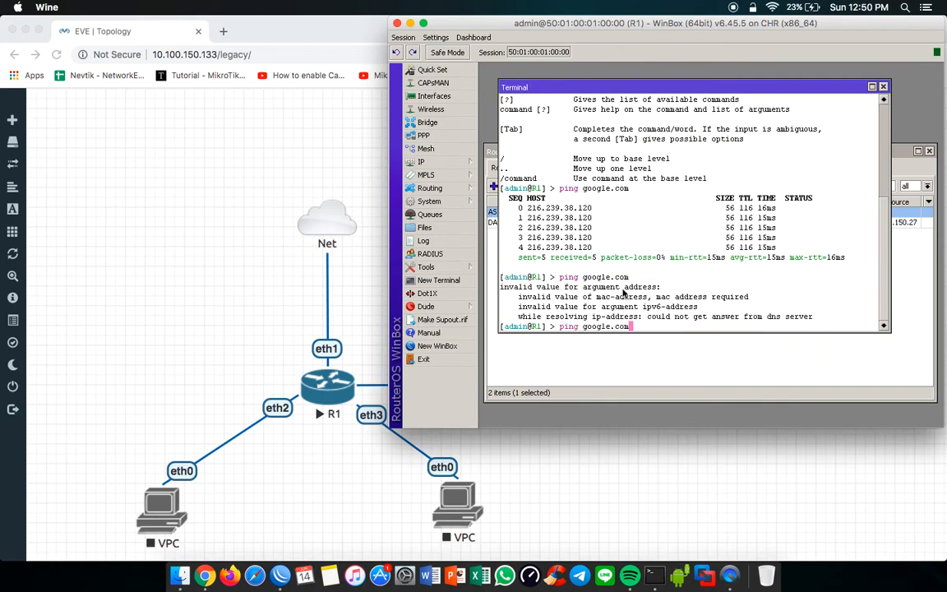
key("Return")
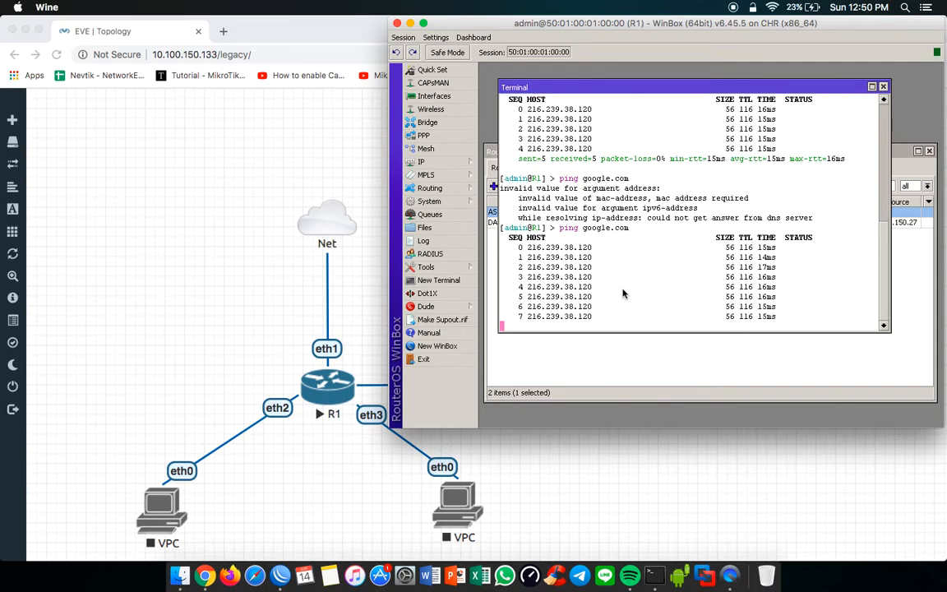
key("ctrl+c")
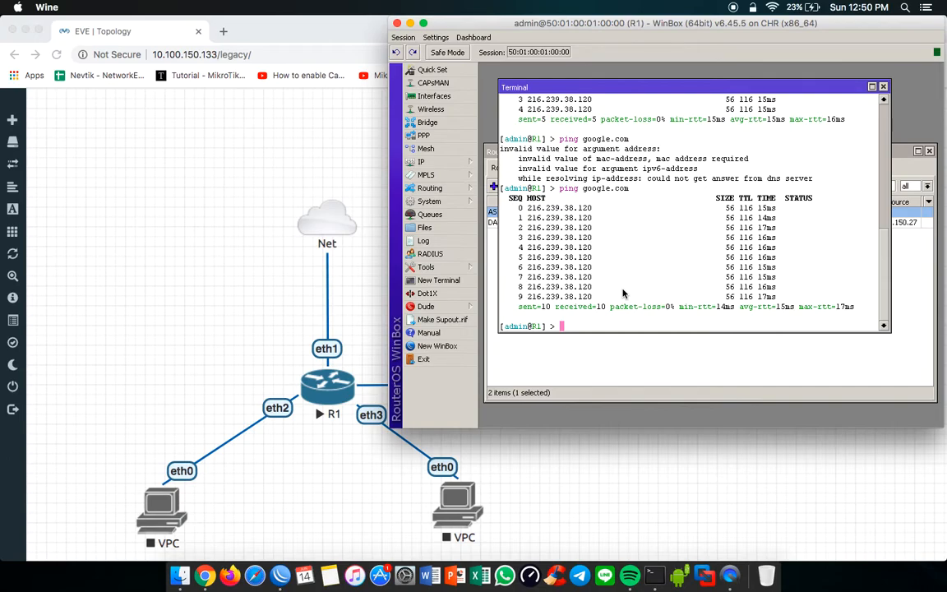
left_click(884, 88)
left_click(929, 150)
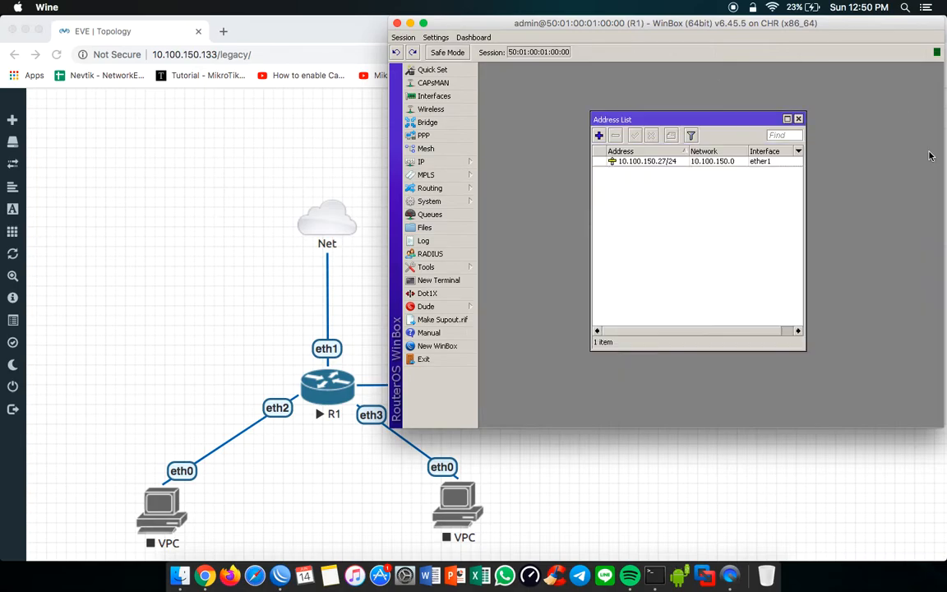
Step: Close R1's address list
left_click(798, 119)
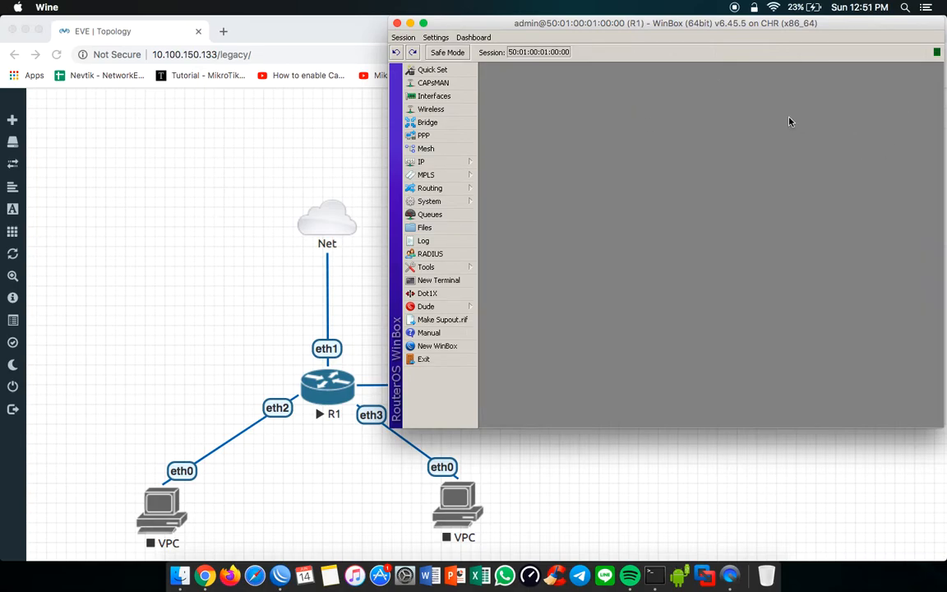
left_click(456, 162)
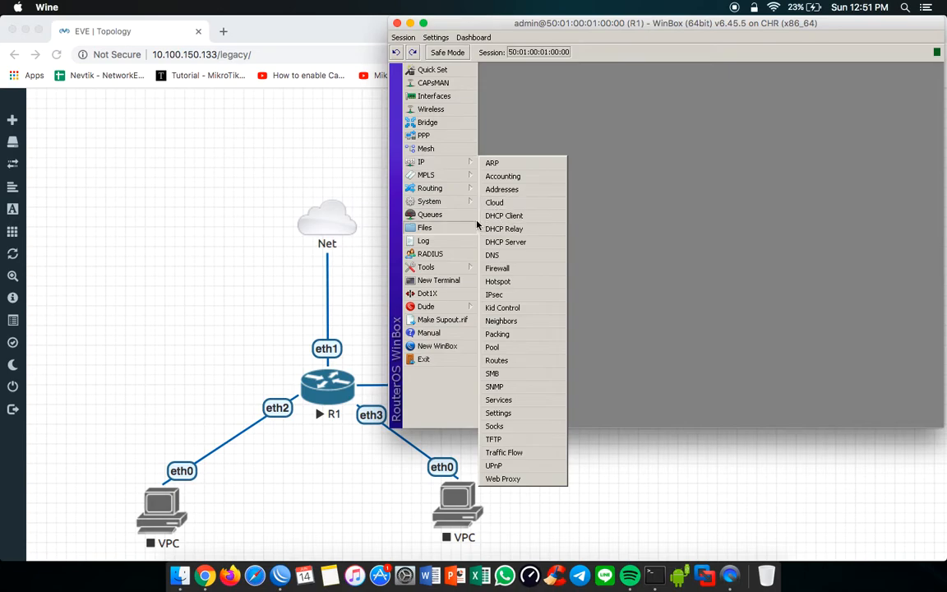
left_click(477, 222)
left_click(453, 164)
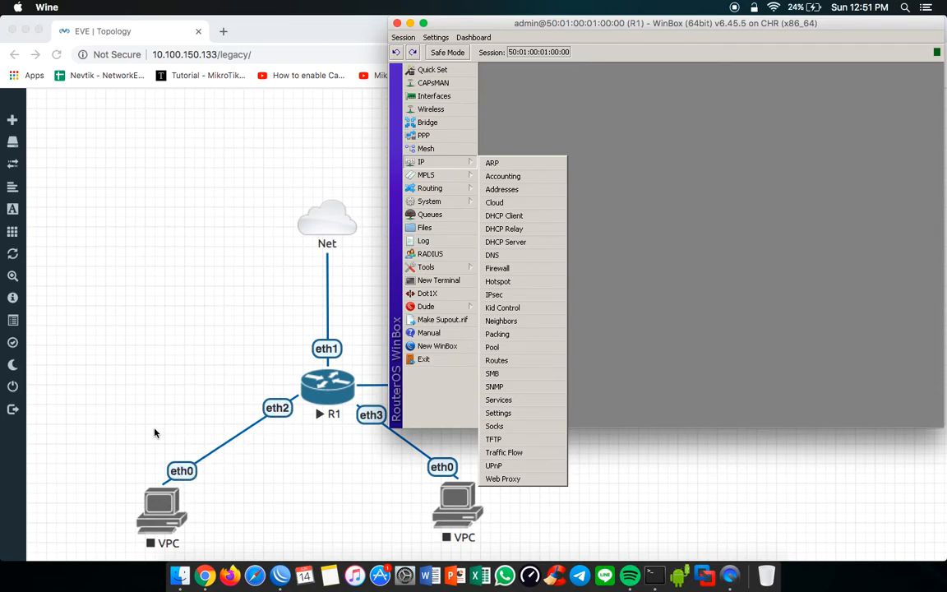
Step: Select R1 and the VPC linked to its eth2 in the EVE topology, and return to WinBox
left_click(138, 384)
left_click_drag(110, 391, 315, 555)
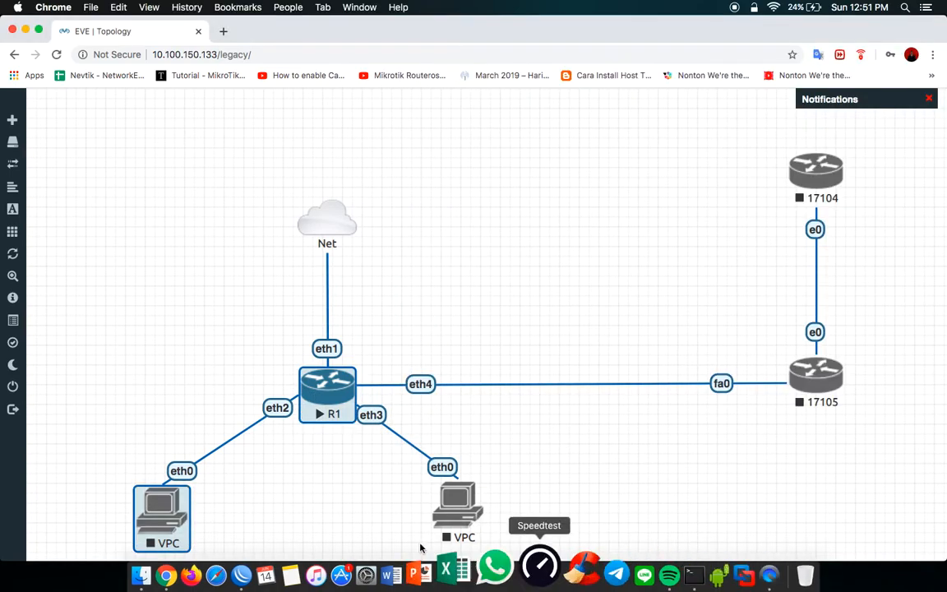
left_click(287, 571)
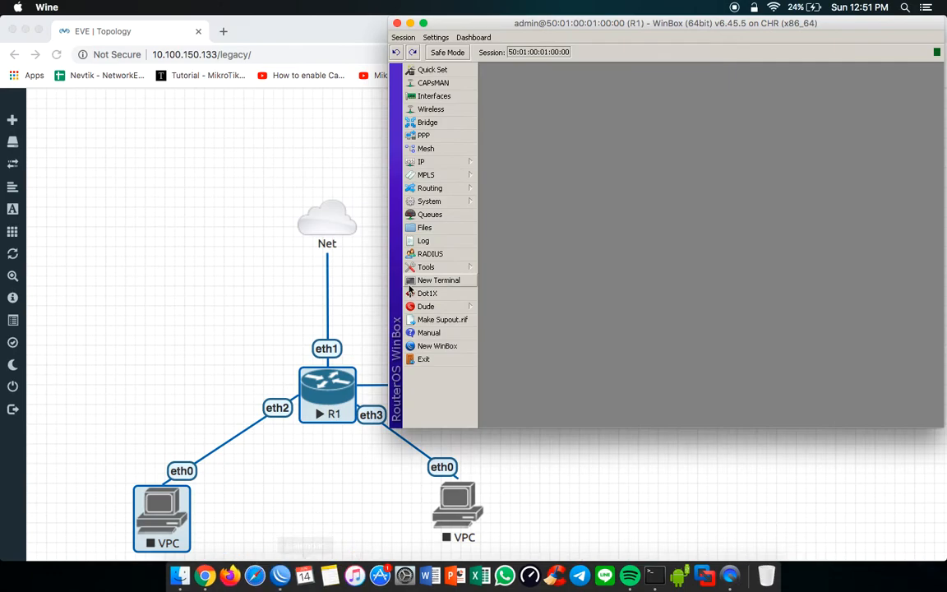
Step: Add the address 192.168.200.1/24 on interface ether2 to R1's address list
left_click(445, 163)
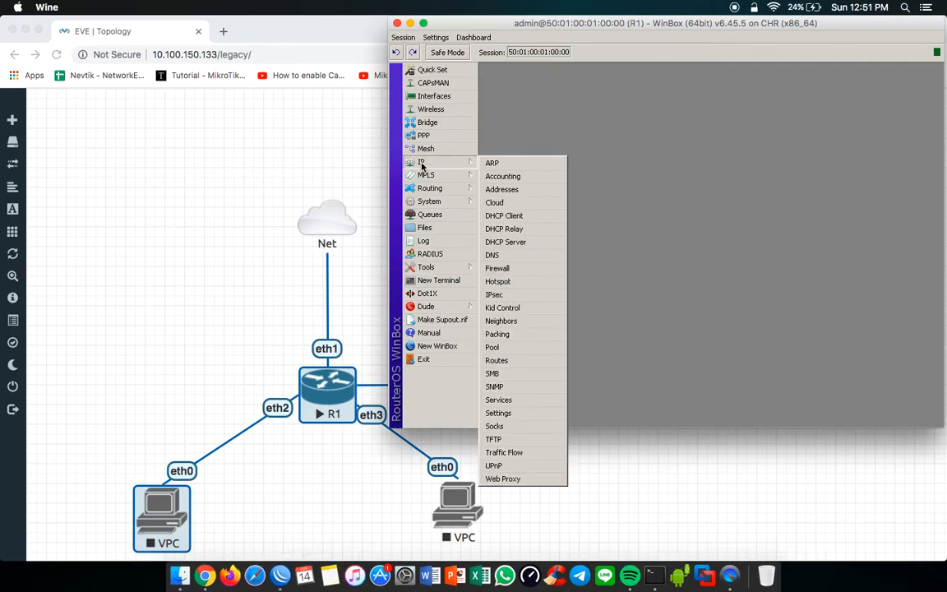
left_click(503, 190)
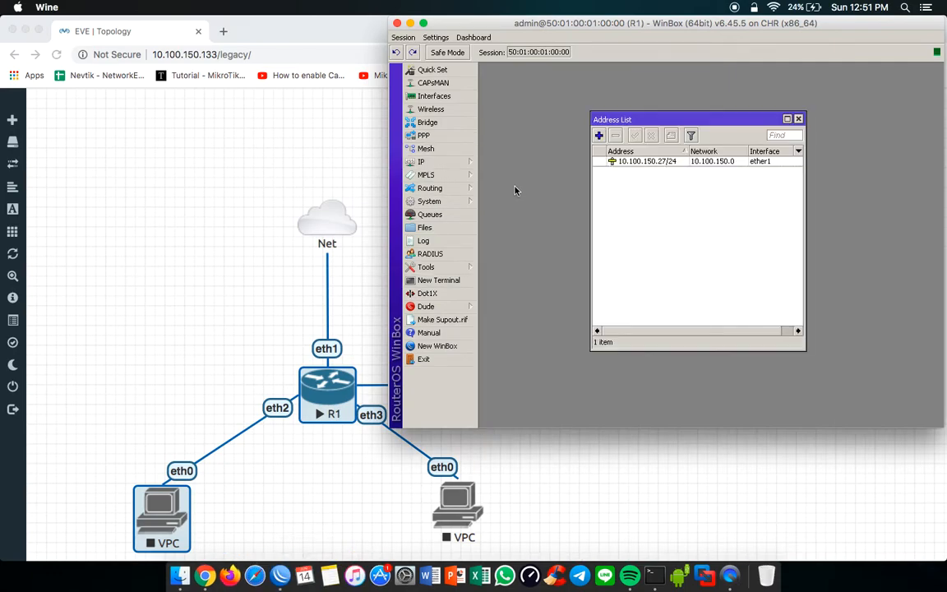
left_click(600, 135)
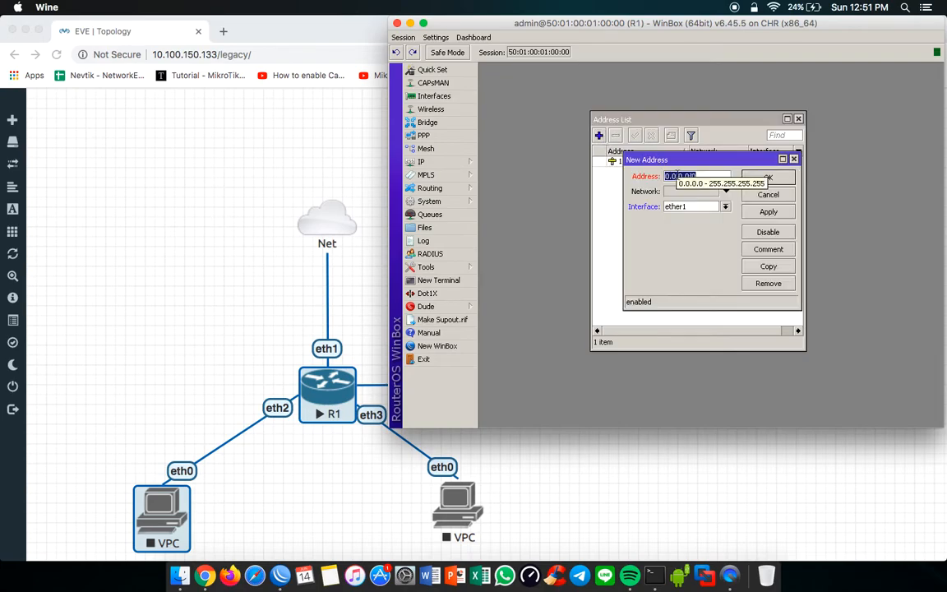
type("192")
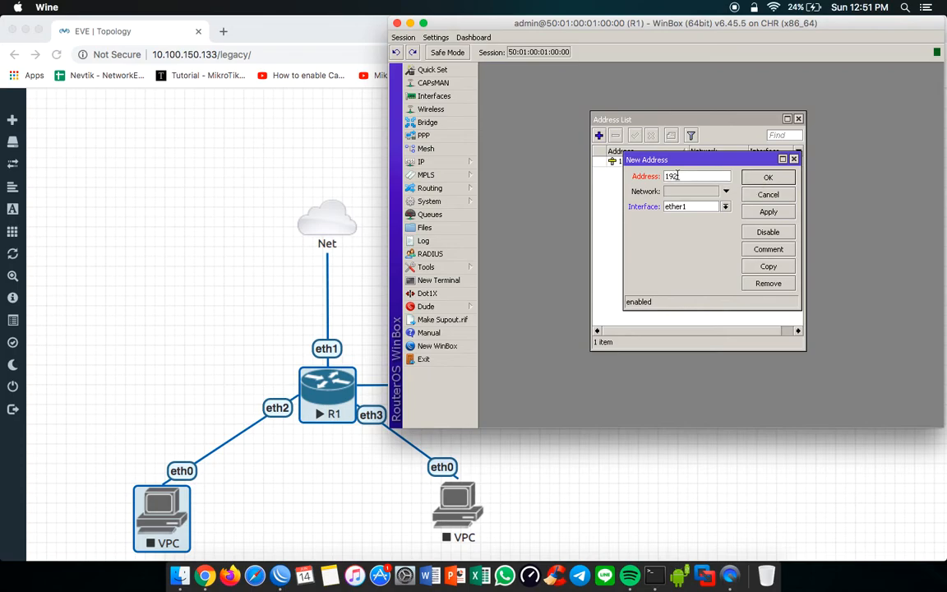
type(".168.200.1/24")
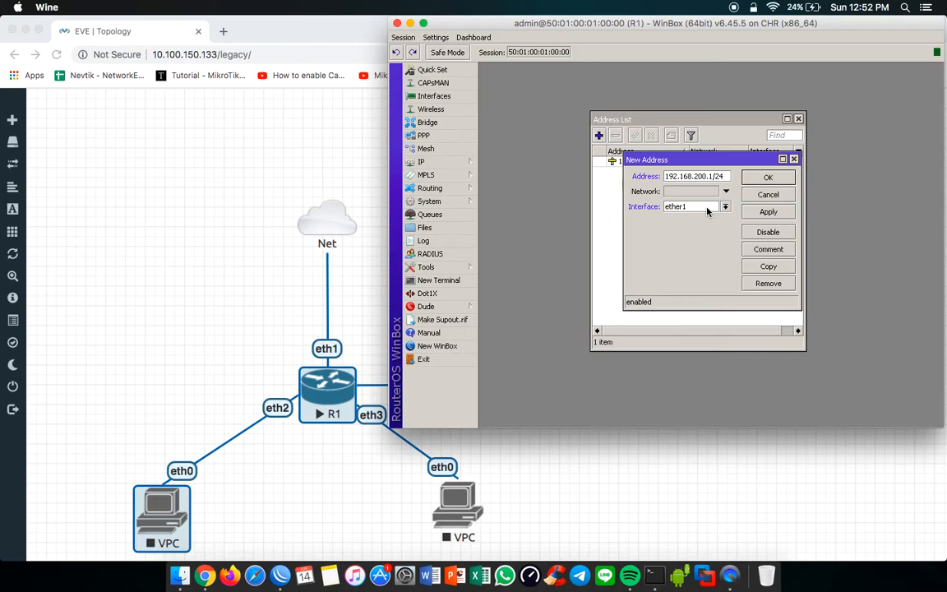
left_click(707, 208)
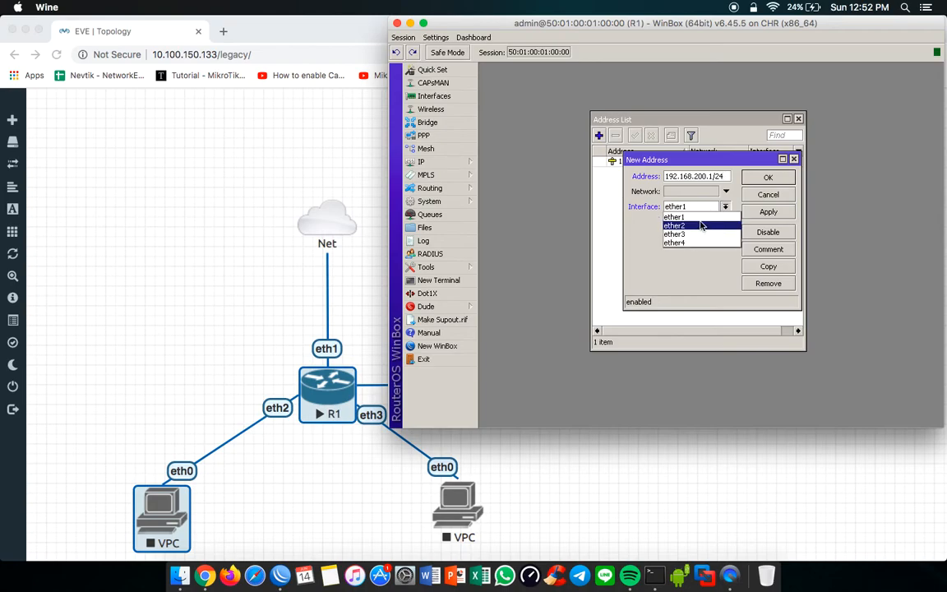
left_click(701, 226)
key("Return")
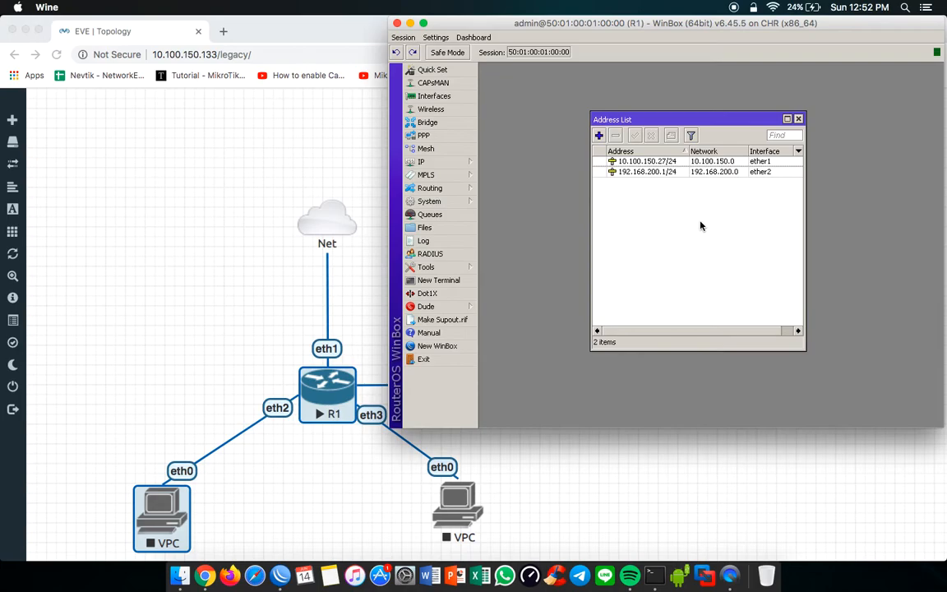
left_click(683, 164)
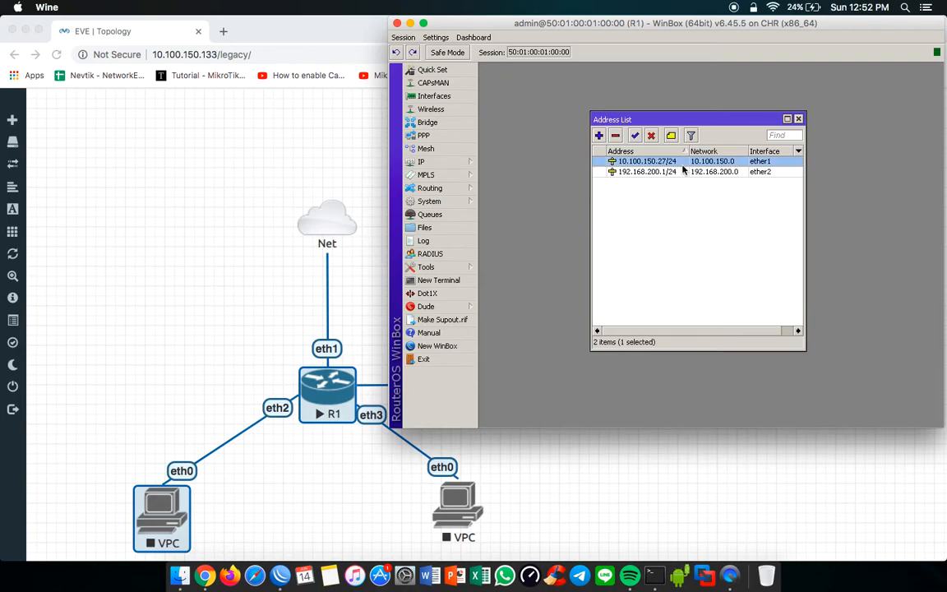
Step: Remove the existing DHCP servers dhcp1 and dhcp2 from R1
left_click(434, 163)
left_click(517, 242)
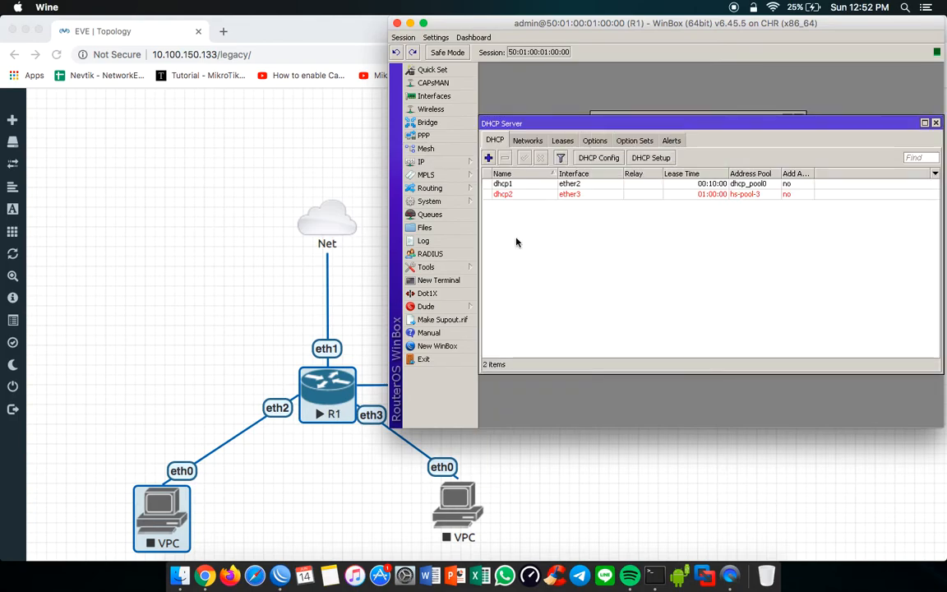
left_click(506, 183)
left_click(505, 194, "shift")
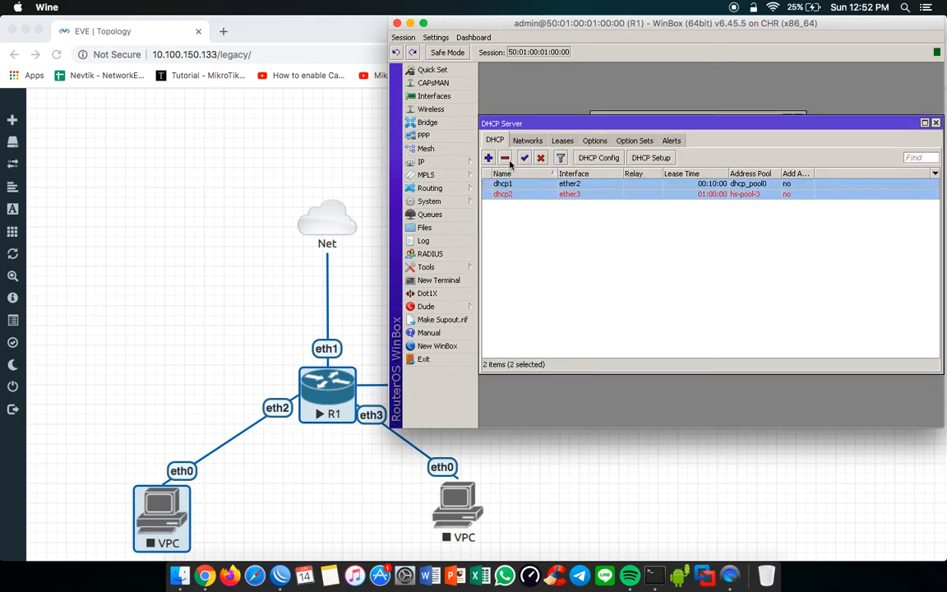
left_click(506, 160)
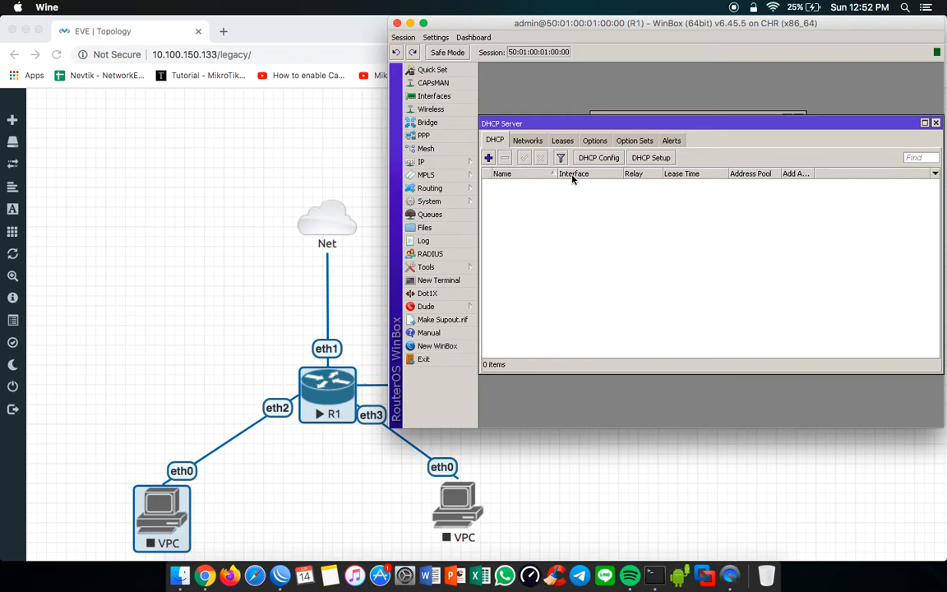
Step: Run DHCP Setup on ether2, accepting the proposed address space, gateway 192.168.200.1 and pool ending at 192.168.200.254
left_click(656, 159)
left_click(734, 245)
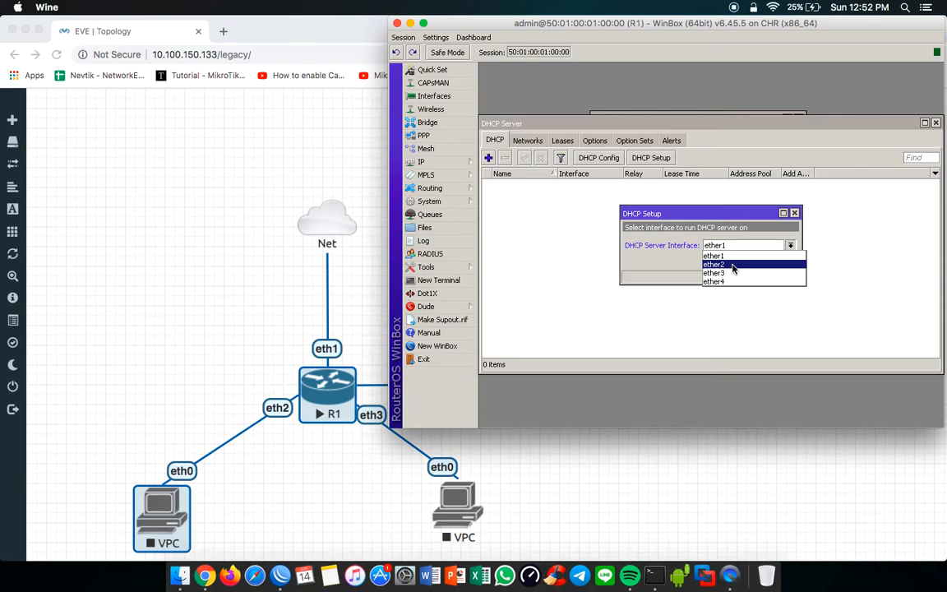
left_click(734, 265)
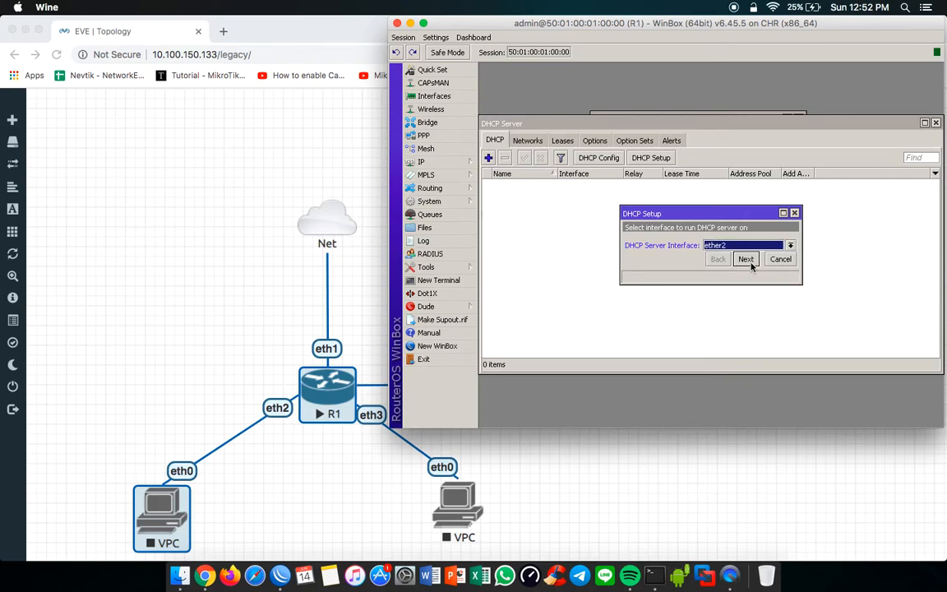
left_click(749, 261)
left_click(747, 260)
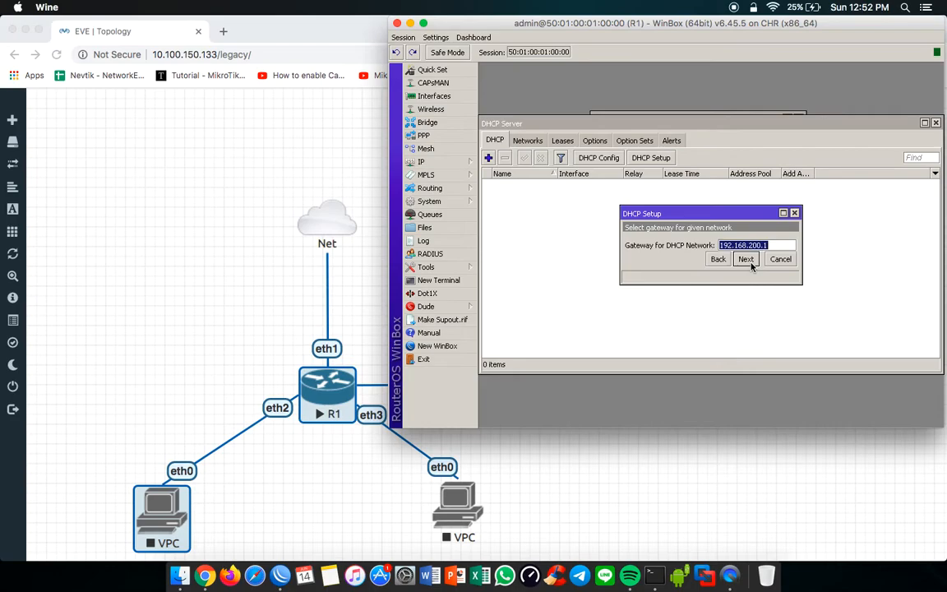
left_click(746, 259)
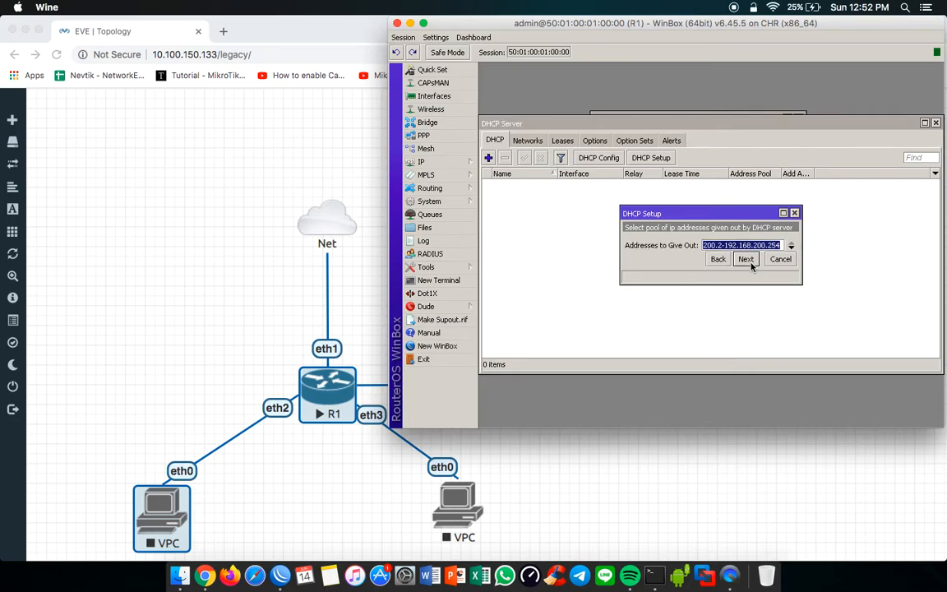
left_click(749, 262)
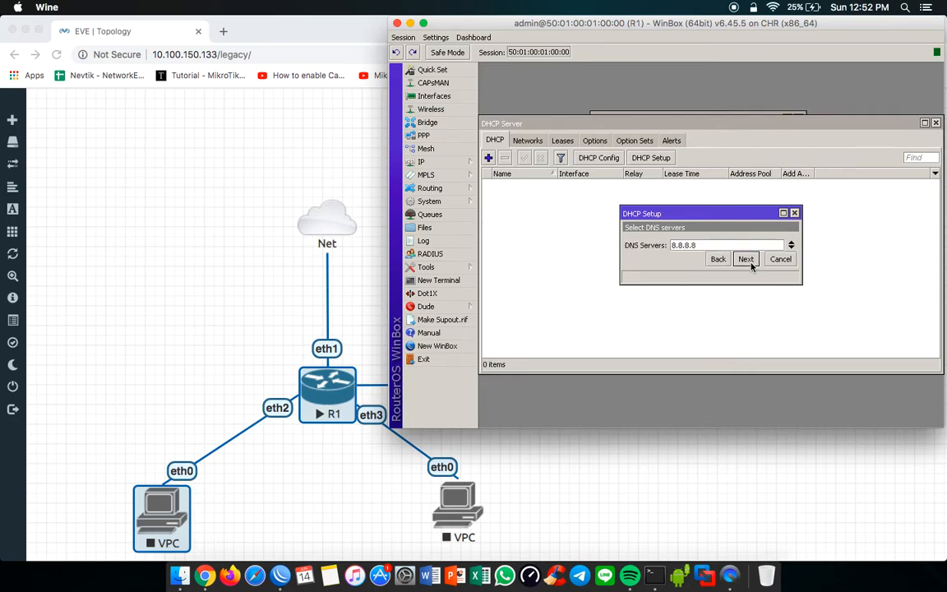
Step: Keep 8.8.8.8 as the DNS server and 00:10:00 as the lease time, and finish the DHCP setup
double_click(709, 249)
left_click(709, 249)
double_click(709, 249)
left_click(745, 259)
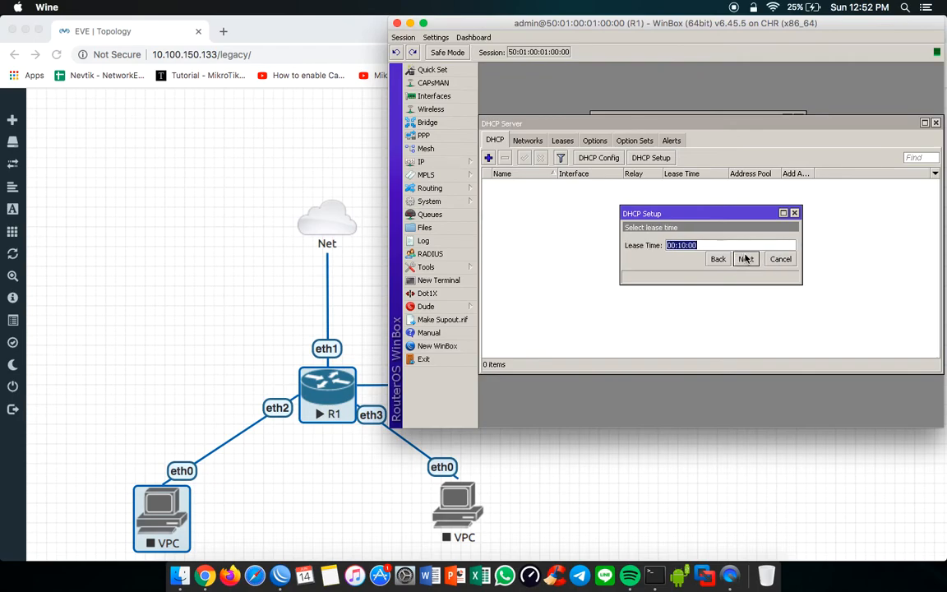
left_click(696, 245)
left_click(746, 259)
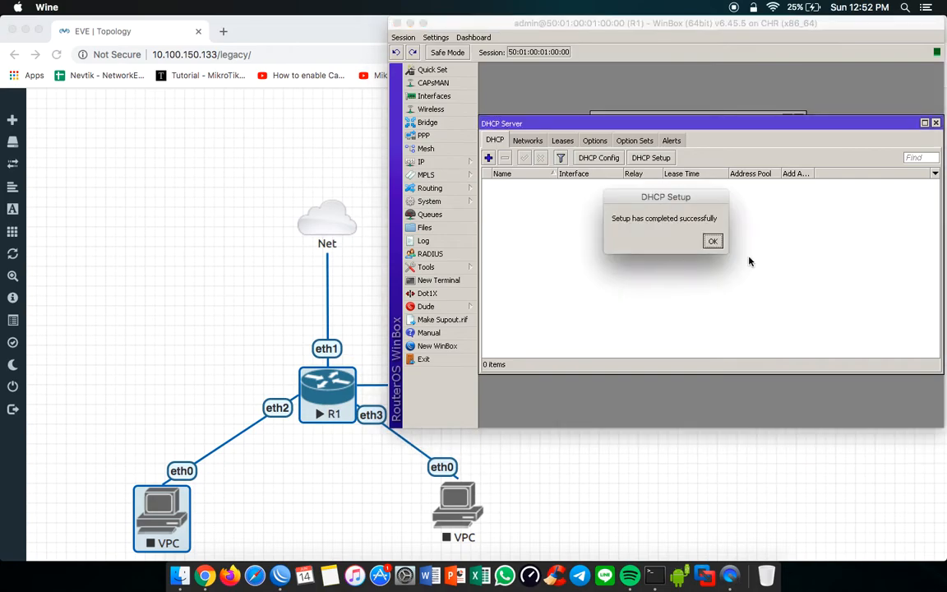
left_click(717, 243)
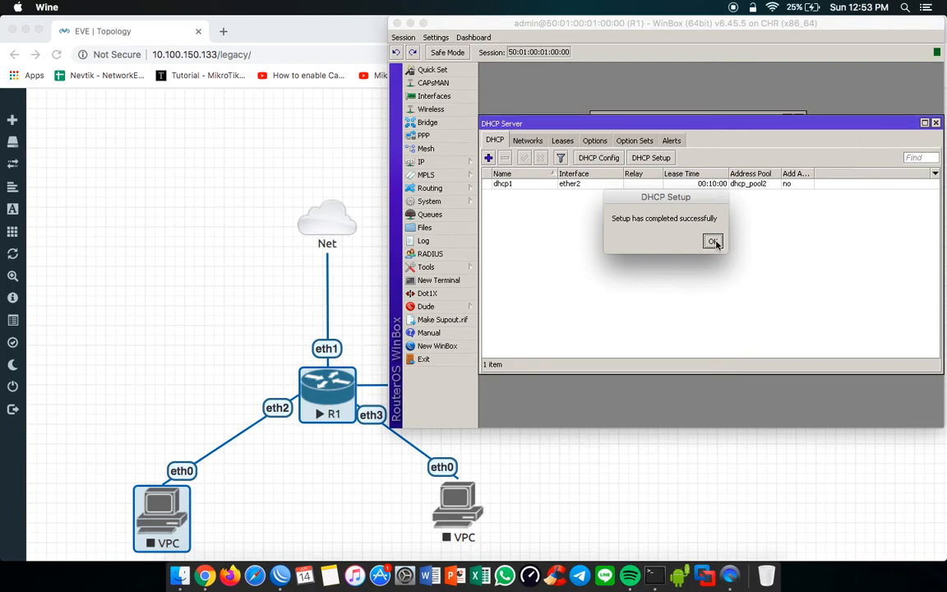
Step: Show R1's DHCP leases, and start the selected R1 and VPC nodes in the EVE topology
left_click(563, 140)
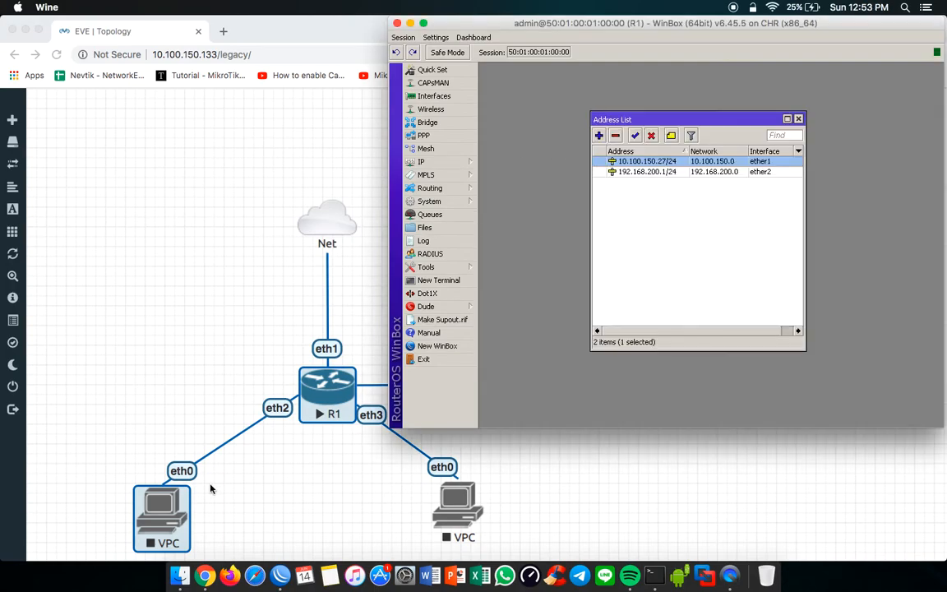
right_click(162, 507)
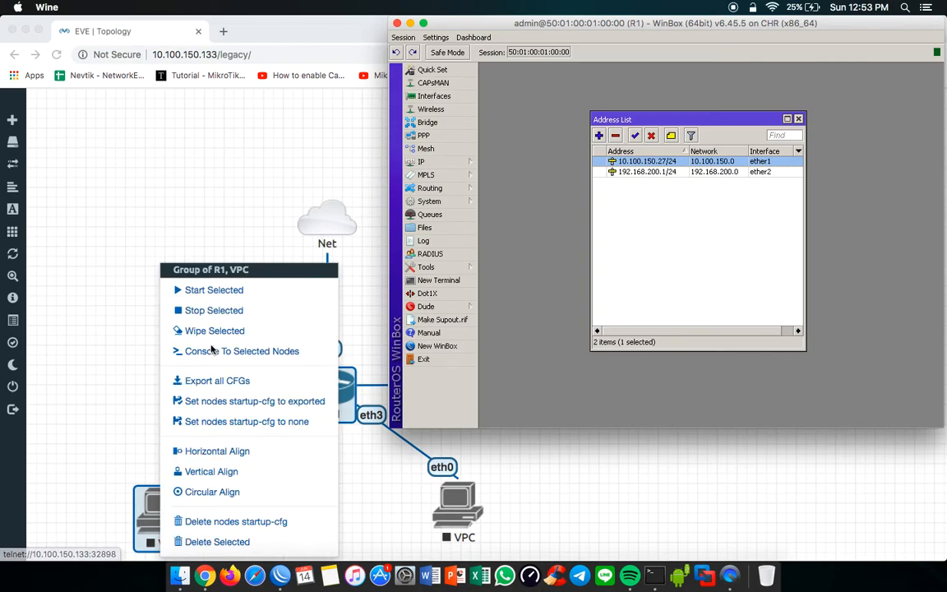
left_click(220, 294)
left_click(219, 292)
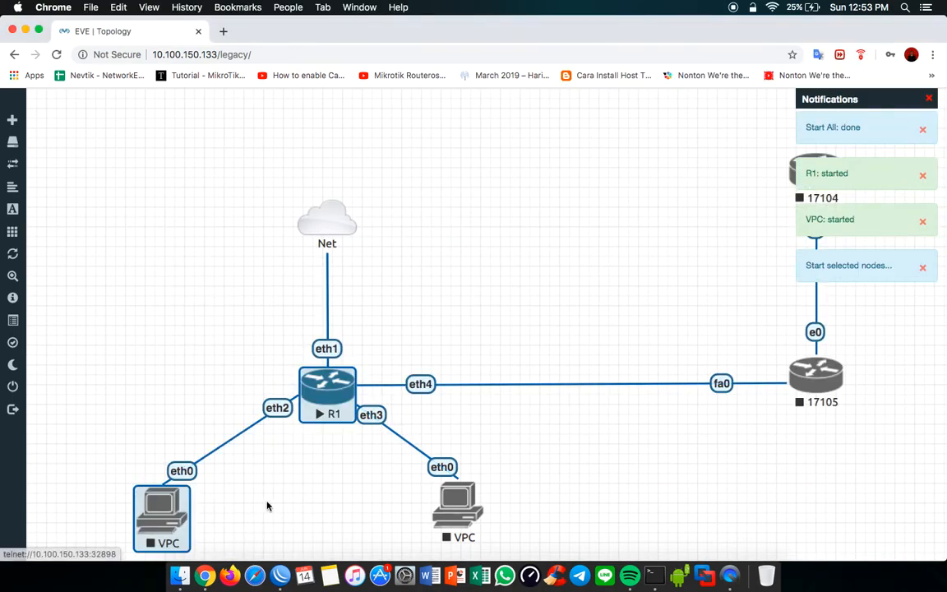
left_click(204, 398)
Step: Open the console of the VPC on R1's eth2 in Terminal, allowing the telnet connection, and bring up its VPCS prompt
left_click(171, 514)
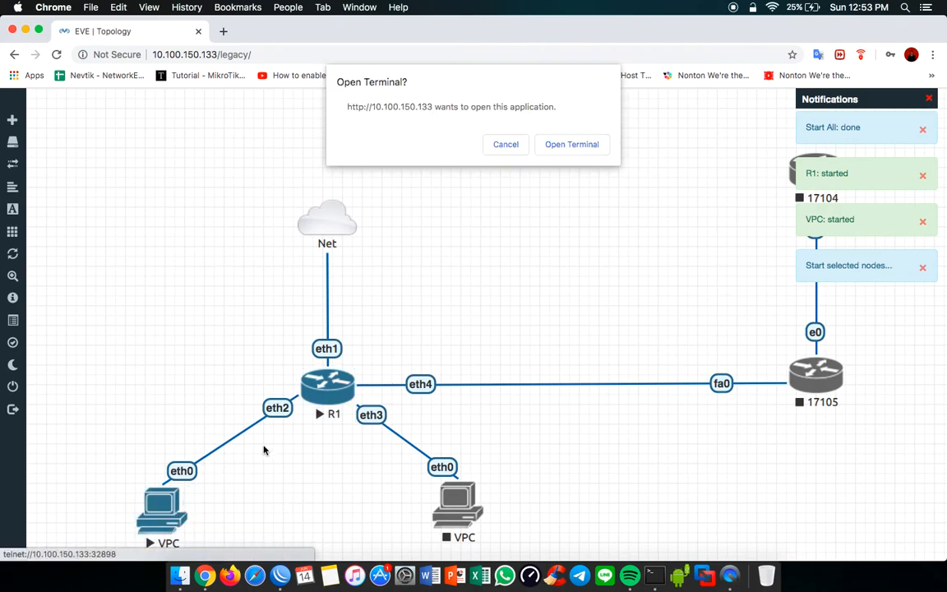
left_click(572, 144)
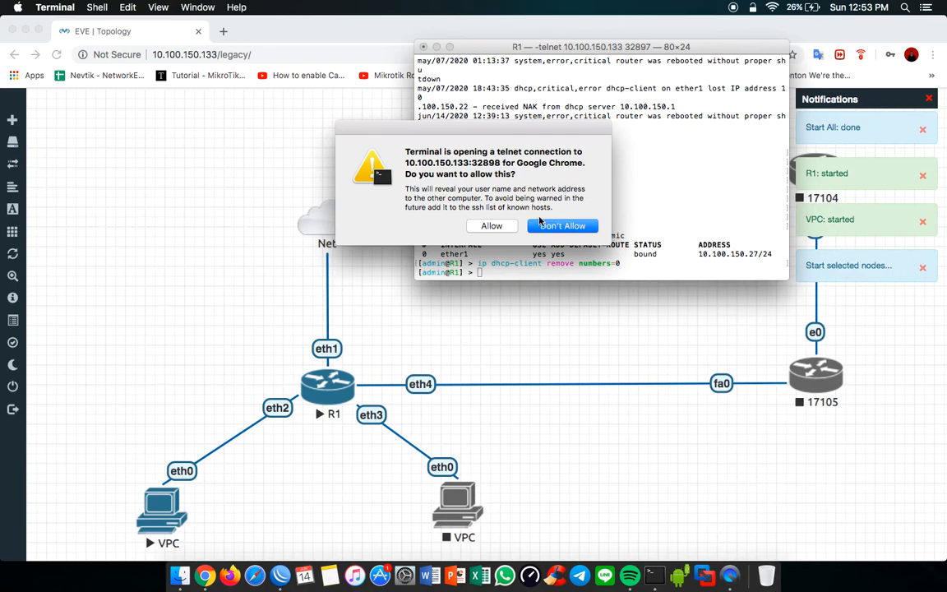
left_click(492, 225)
key("Return")
key("Return")
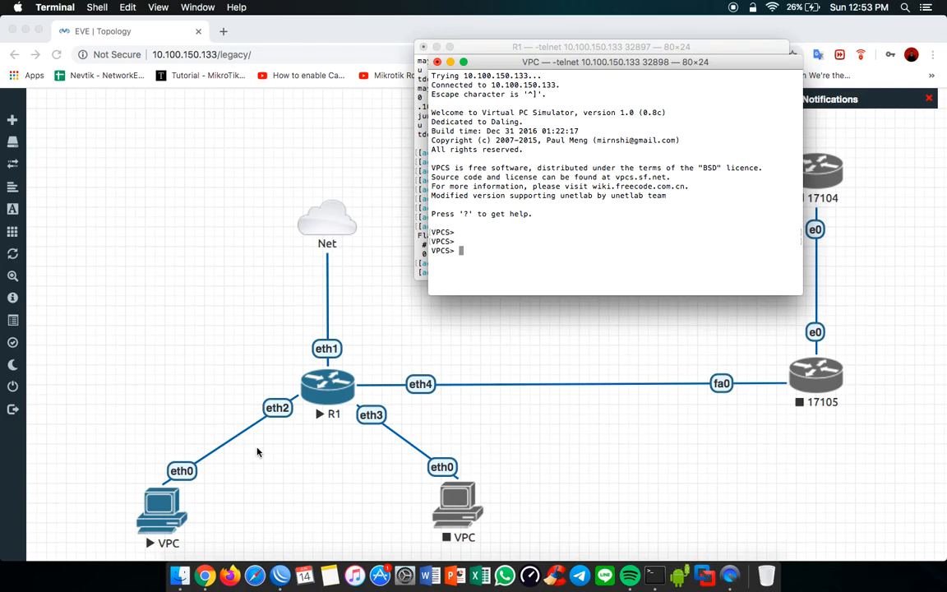
Step: Request an address on the VPC with the dhcp command and enlarge the terminal text
type("dhcp")
key("Return")
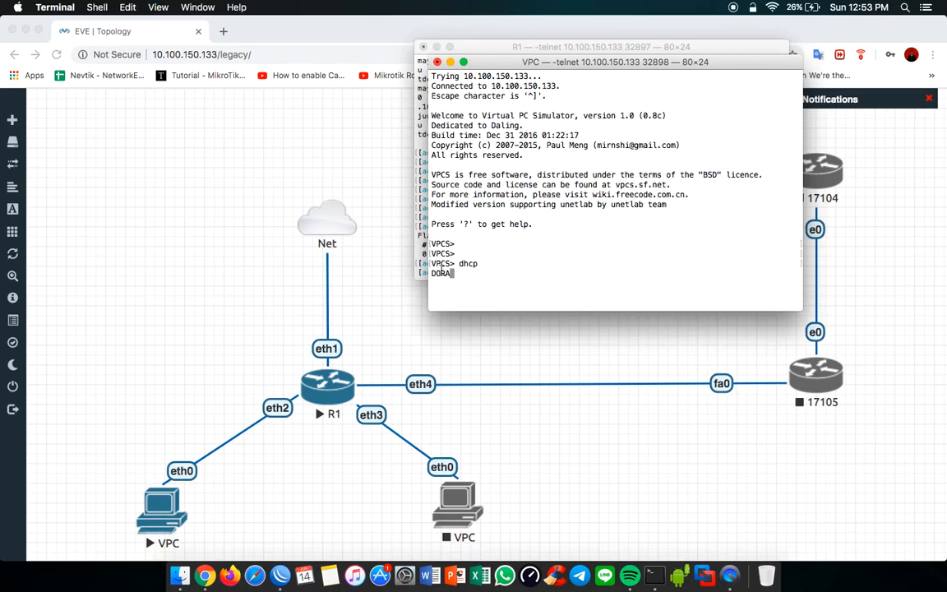
key("super+plus")
key("super+plus")
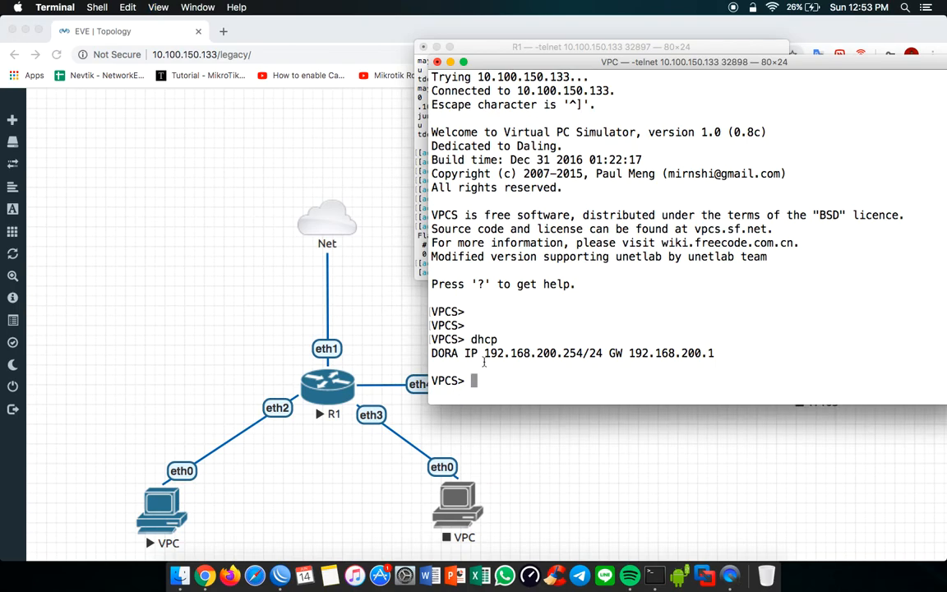
Step: Highlight the DORA exchange, the assigned IP address and the gateway in the VPC's DHCP output
left_click_drag(439, 355, 462, 354)
left_click(431, 355)
left_click_drag(485, 355, 590, 354)
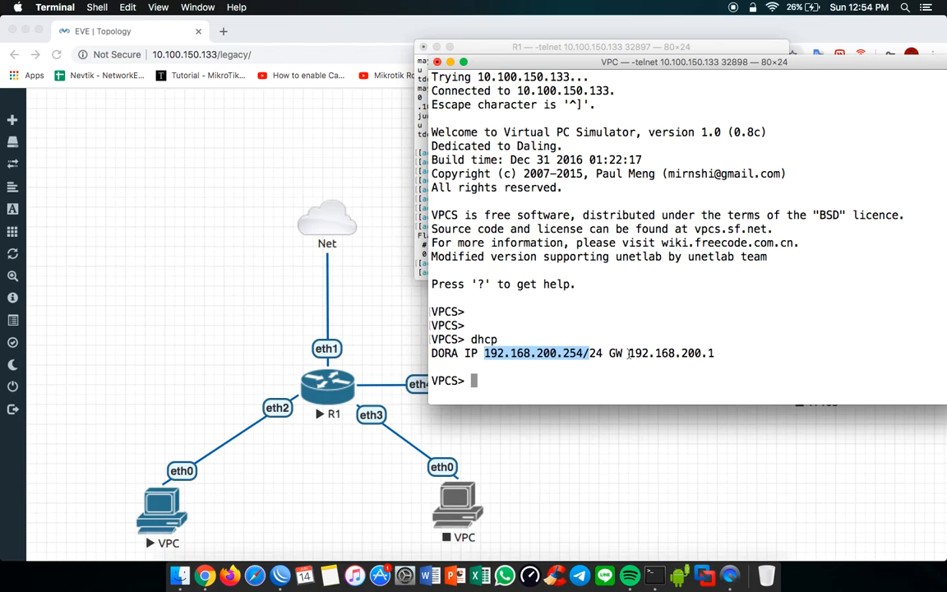
left_click_drag(629, 354, 715, 354)
left_click(561, 354)
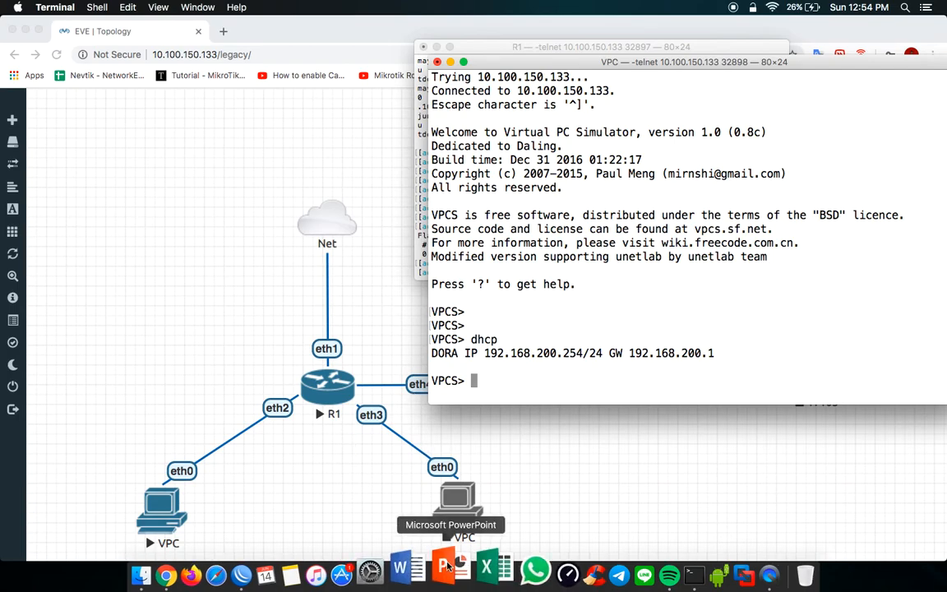
Step: Switch to WinBox, show R1's DHCP server leases, widen the Address column and select the VPC's lease
left_click(279, 574)
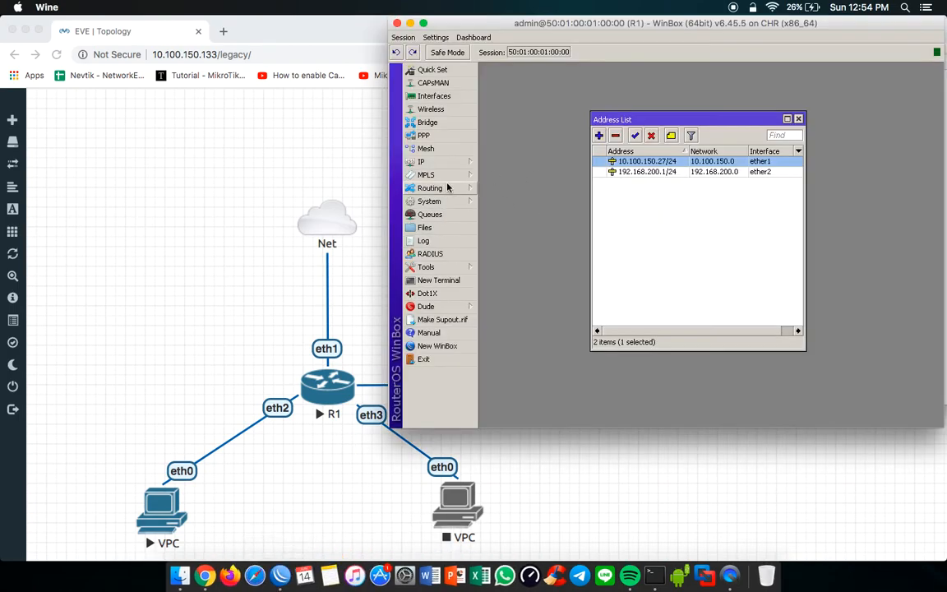
left_click(430, 163)
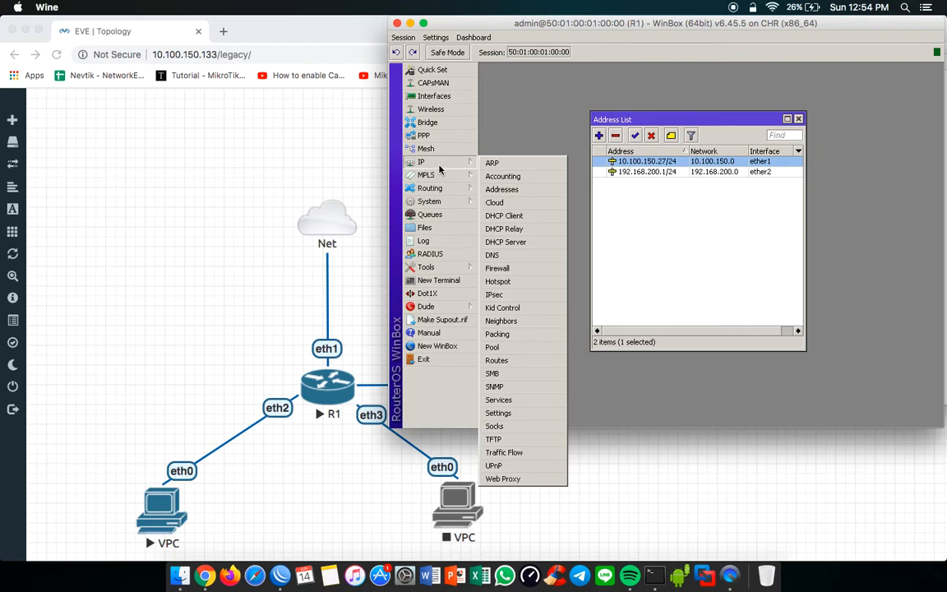
left_click(511, 244)
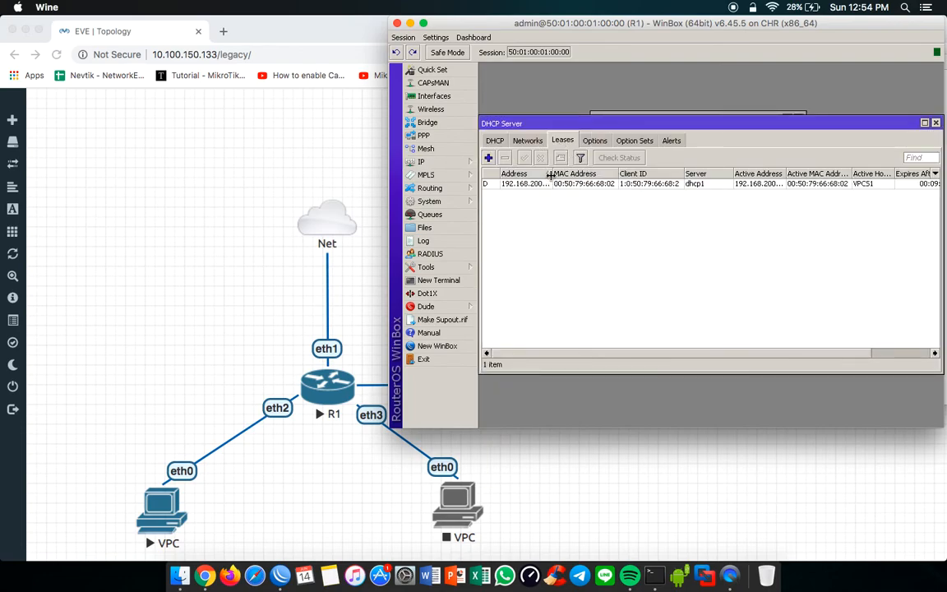
left_click_drag(553, 174, 576, 175)
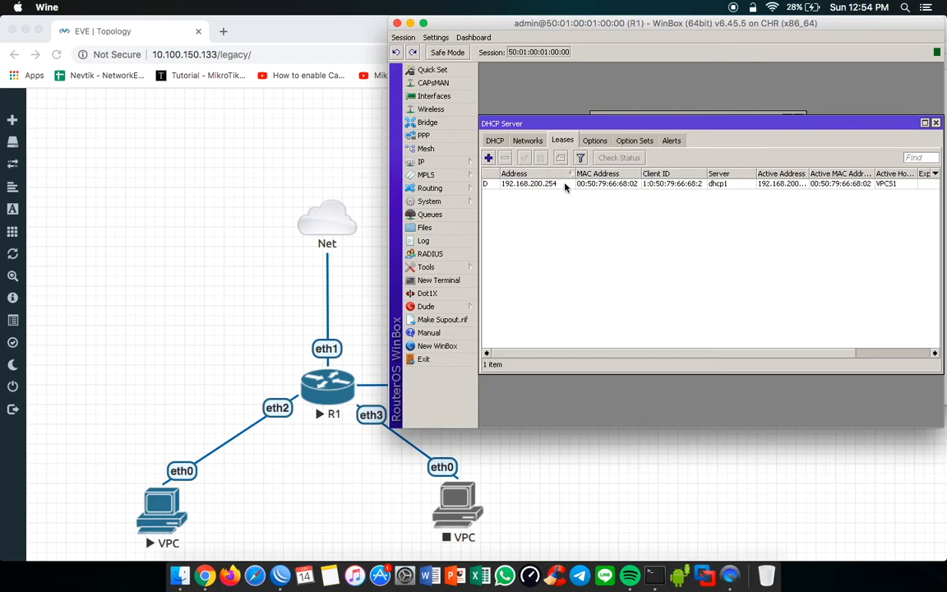
left_click(565, 185)
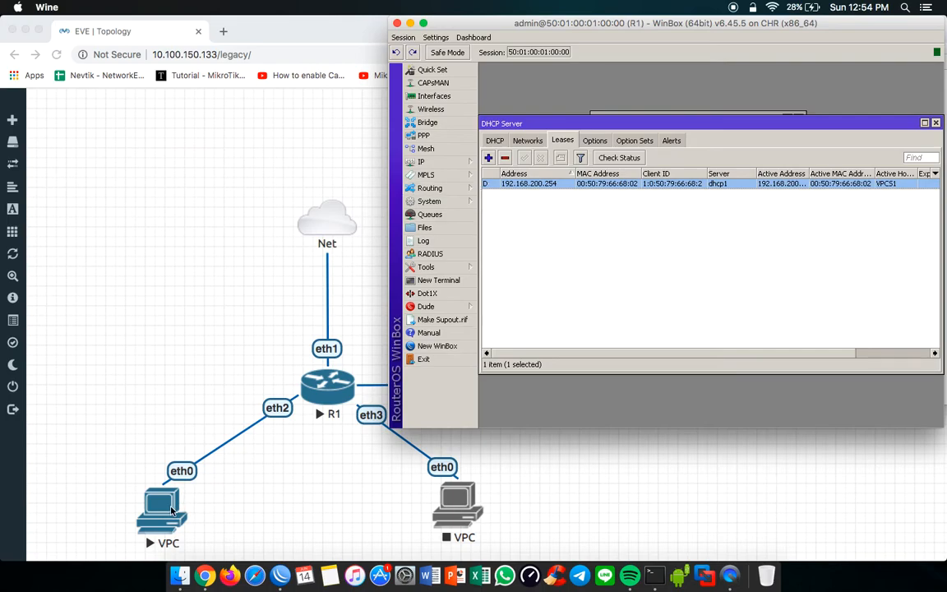
Step: Switch to the VPC console in Terminal, ping google.com and stop the ping after a few replies
left_click(654, 574)
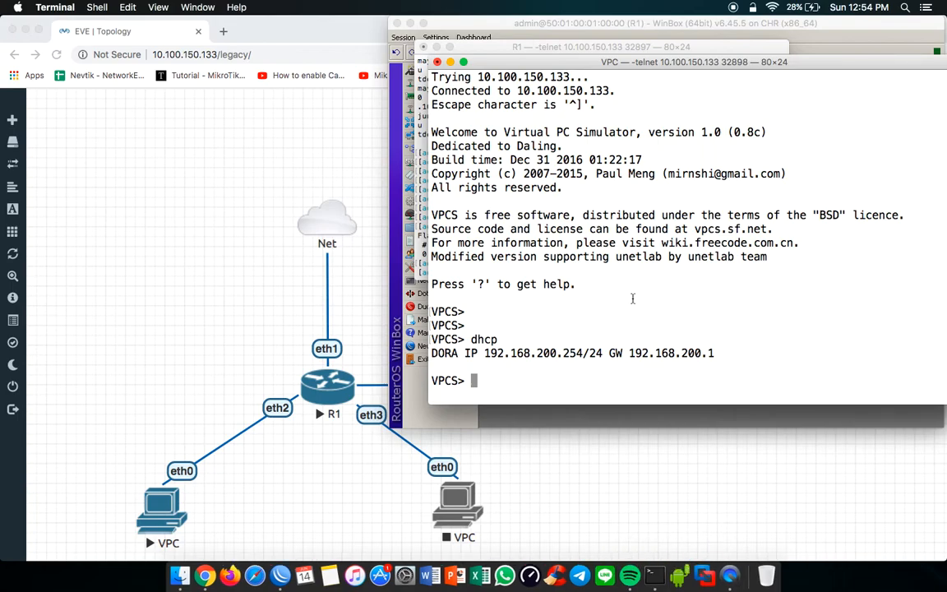
type("ping goo")
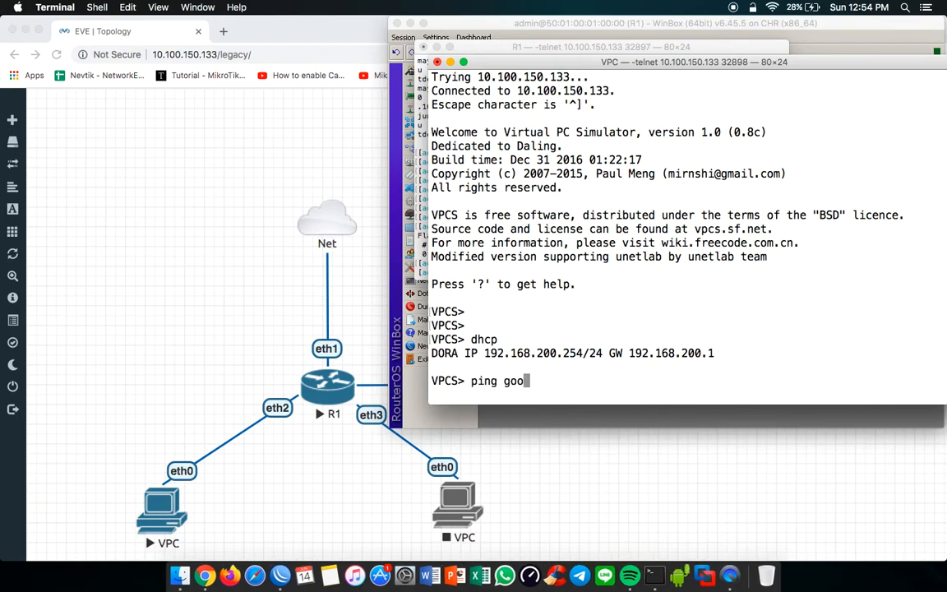
type("gl.ecom")
key("BackSpace")
key("BackSpace")
key("BackSpace")
key("BackSpace")
key("BackSpace")
type("e.com")
key("Return")
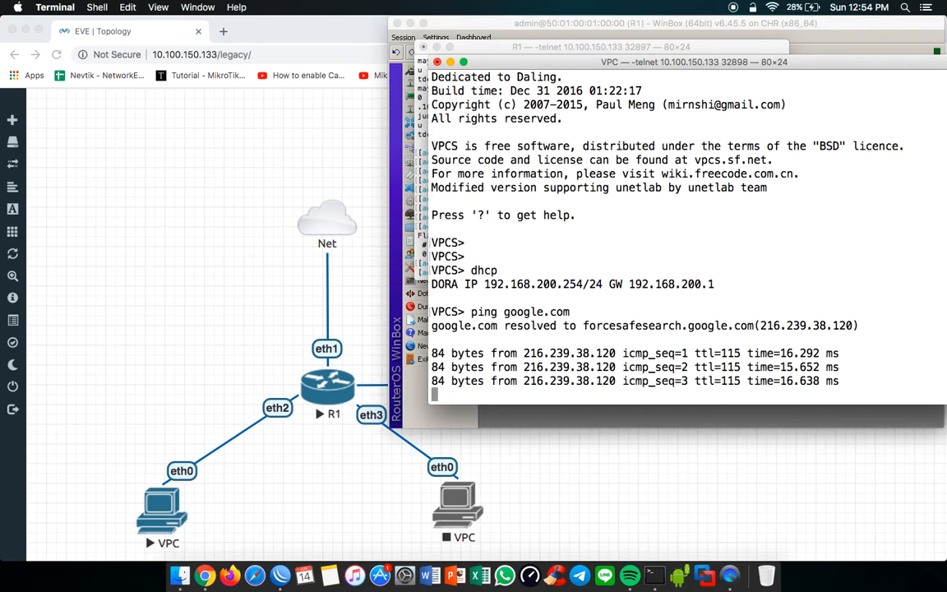
key("ctrl+c")
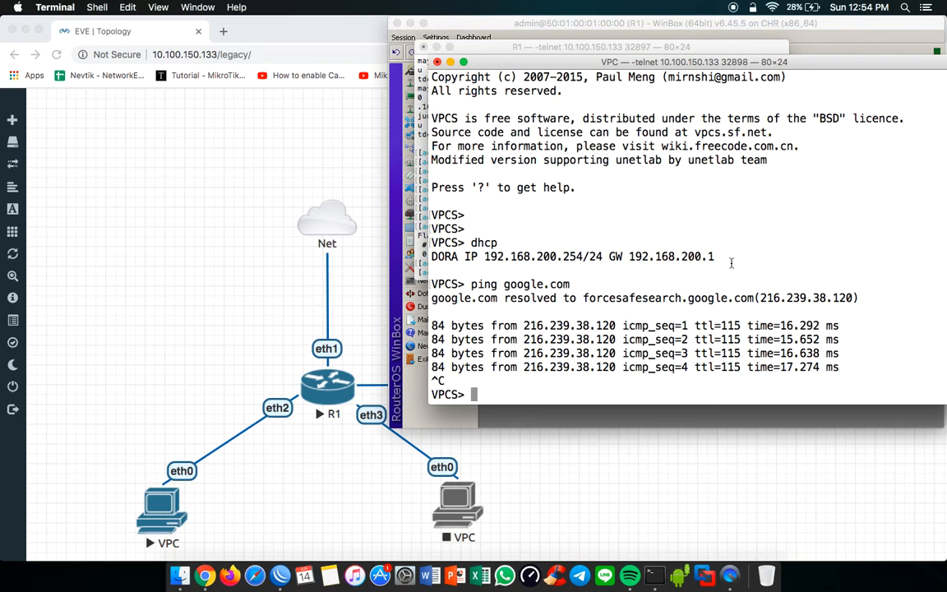
Step: Switch to WinBox and remove all existing rules from R1's firewall NAT and Filter Rules lists
left_click(806, 51)
left_click(458, 165)
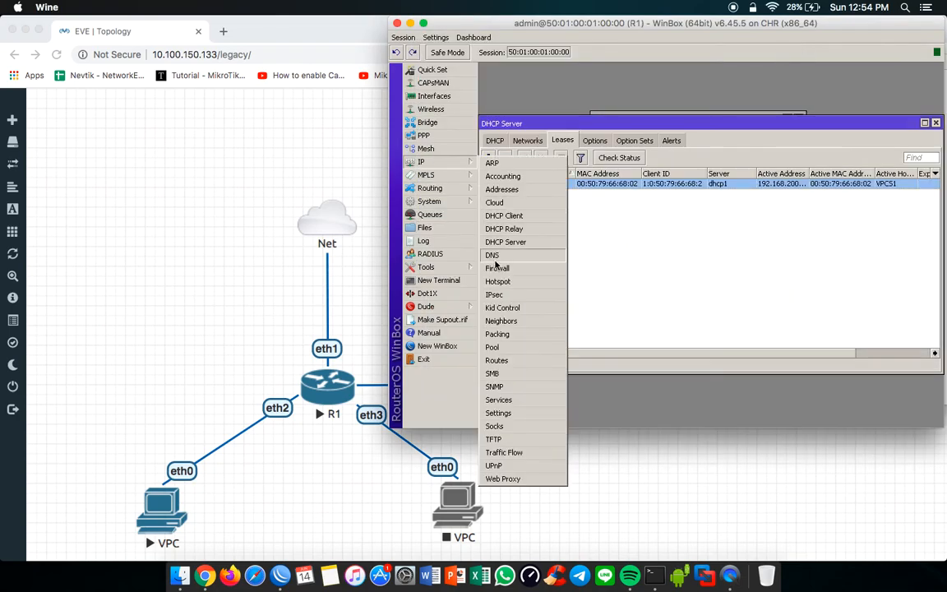
left_click(440, 269)
left_click(536, 153)
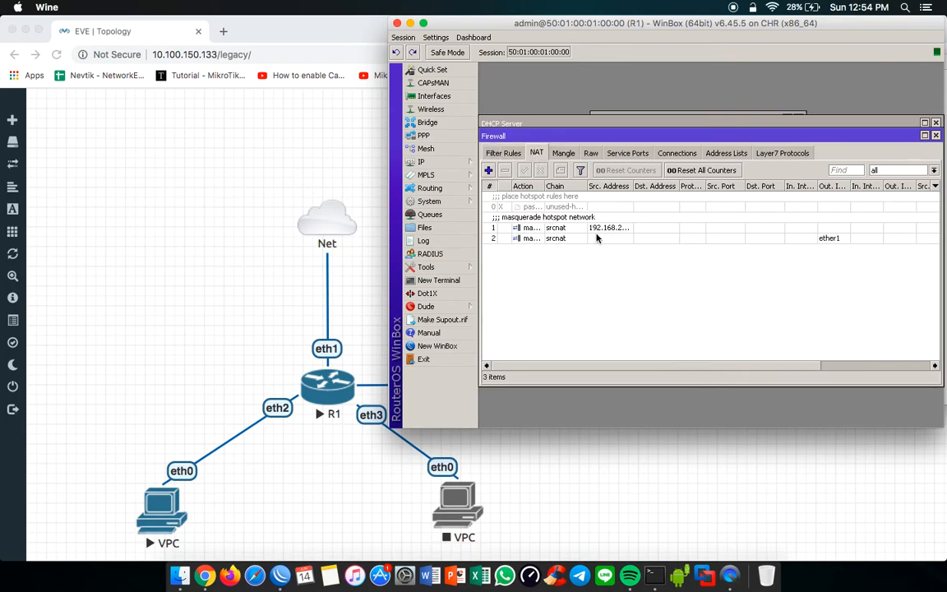
left_click(597, 237)
key("ctrl+a")
left_click(503, 153)
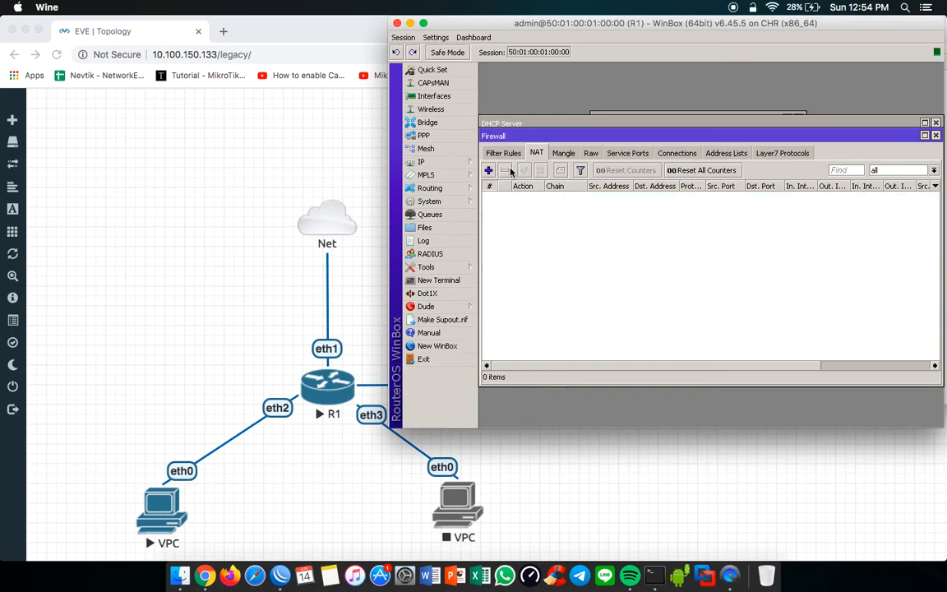
key("ctrl+a")
left_click(505, 171)
left_click(536, 153)
left_click(505, 154)
left_click(551, 156)
Step: Try to ping google.com again from the VPC console in Terminal, and close that VPC console window
left_click(665, 570)
key("Up")
key("Return")
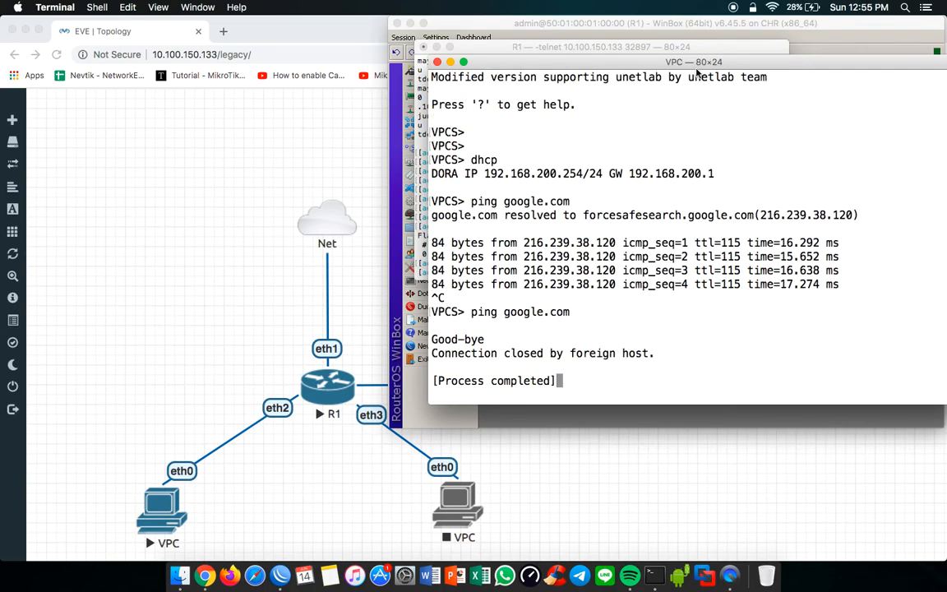
left_click_drag(628, 66, 504, 77)
left_click(312, 73)
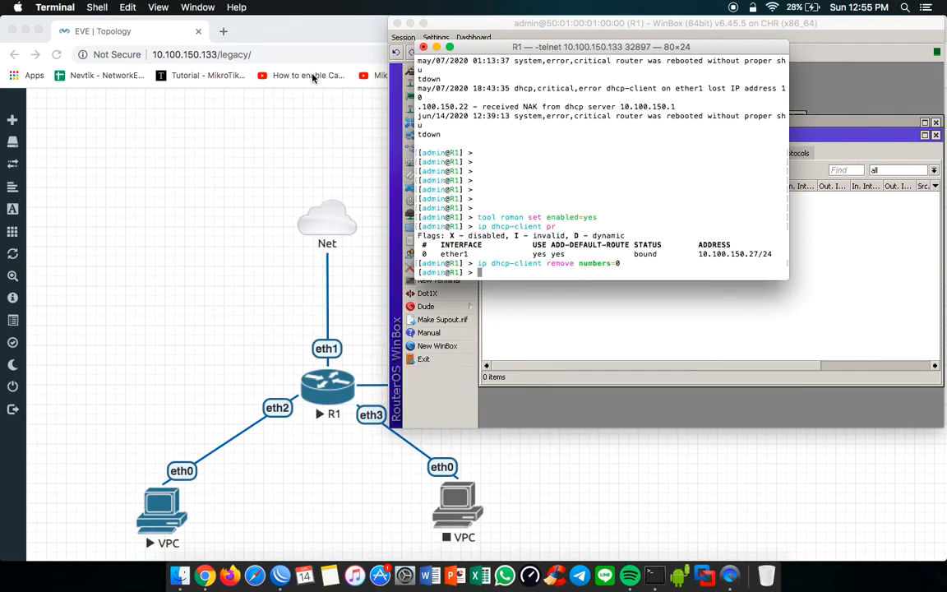
Step: Try to reopen the console of the VPC on R1's eth2 from the EVE topology, allowing the telnet connection
left_click(168, 506)
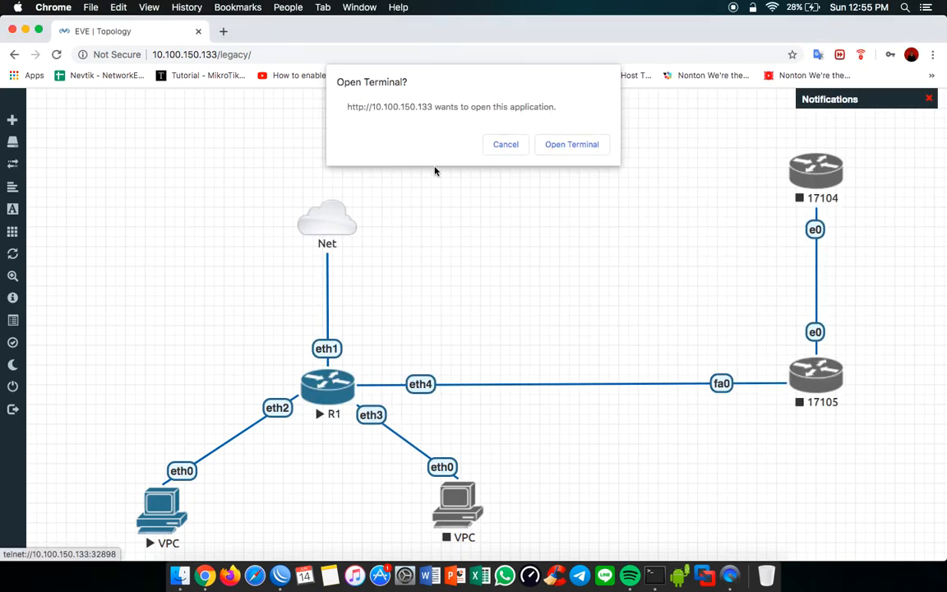
left_click(552, 147)
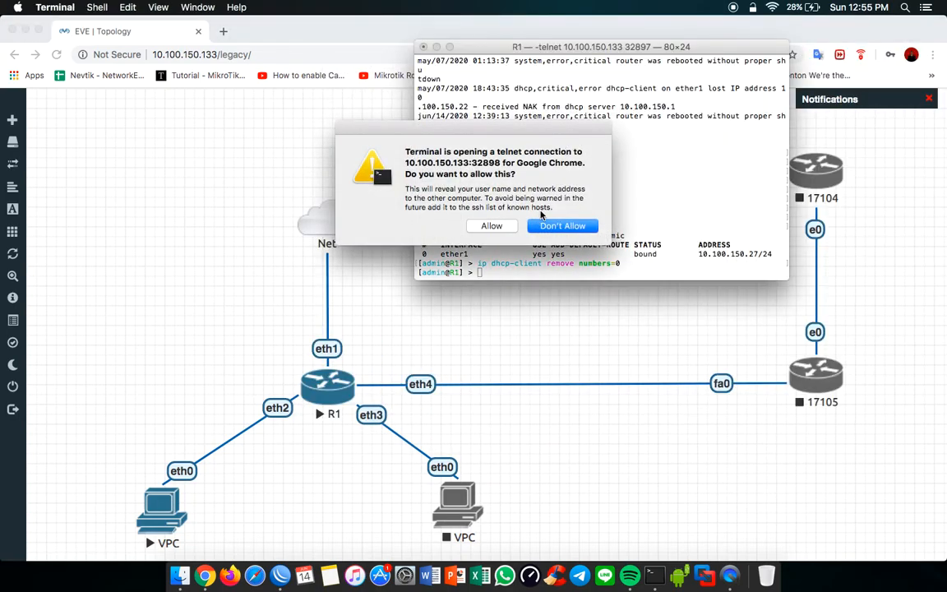
left_click(491, 226)
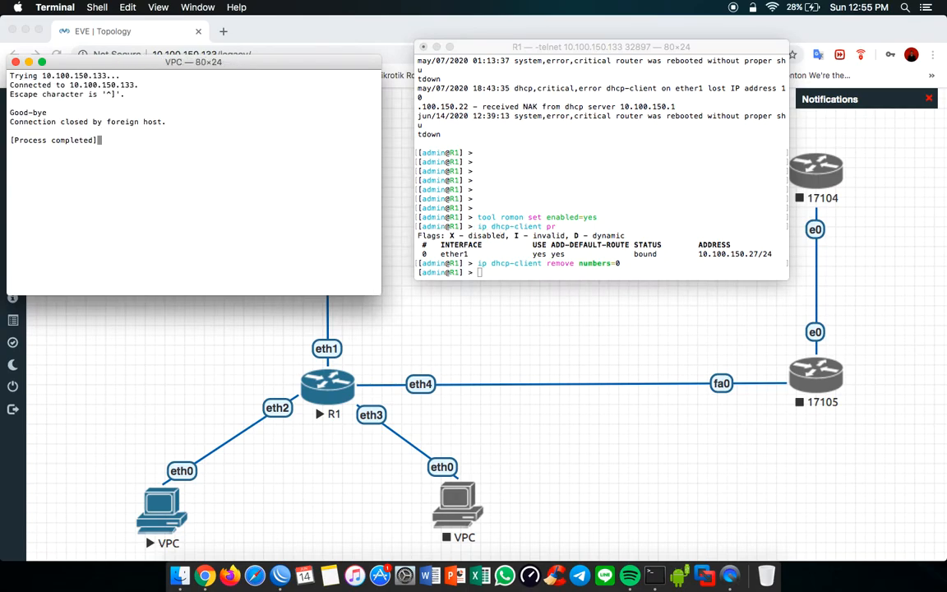
Step: Open another R1 console in Terminal, allowing the telnet connection, and close it together with the VPC console window
left_click(2, 151)
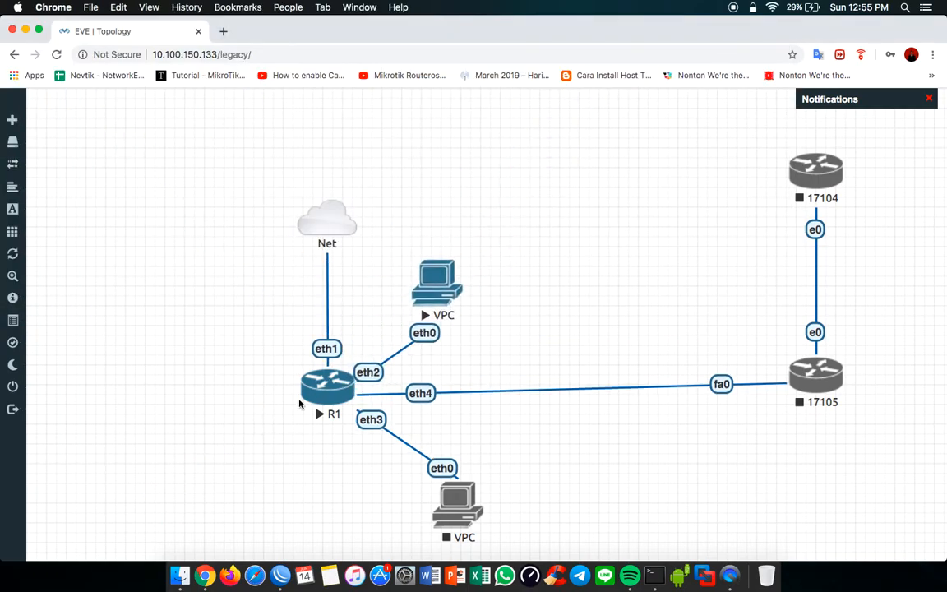
left_click(521, 213)
left_click(560, 146)
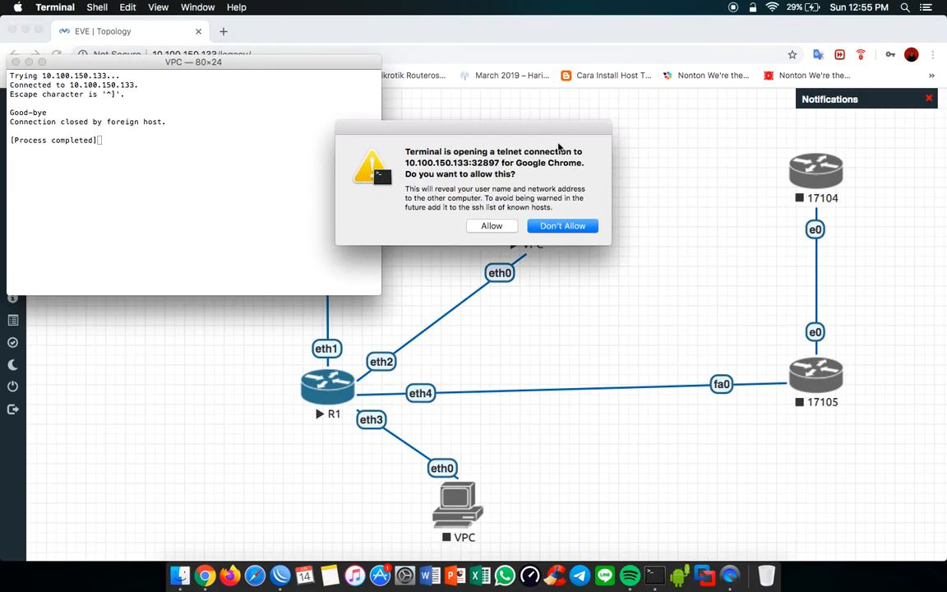
left_click(492, 225)
key("Return")
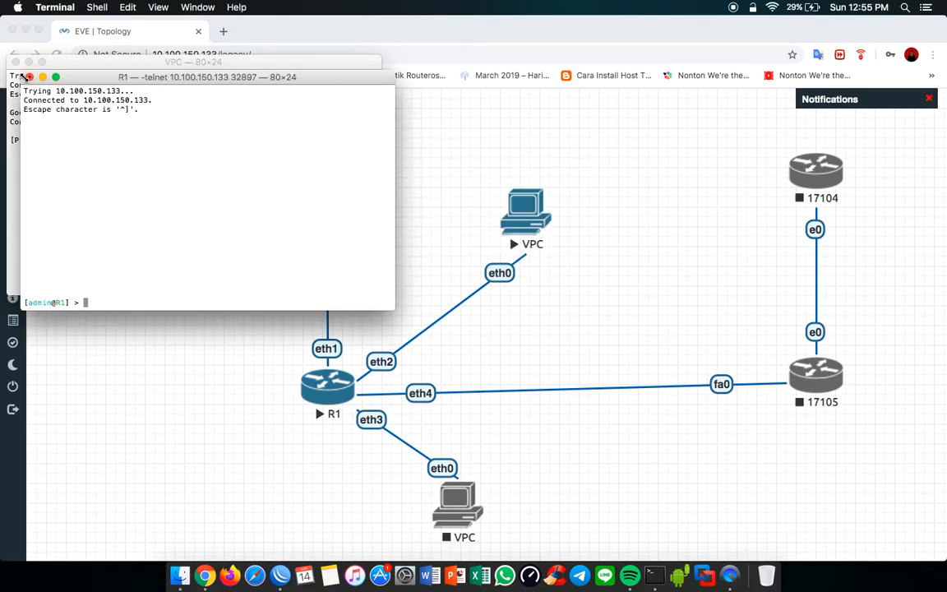
left_click(30, 77)
left_click(292, 153)
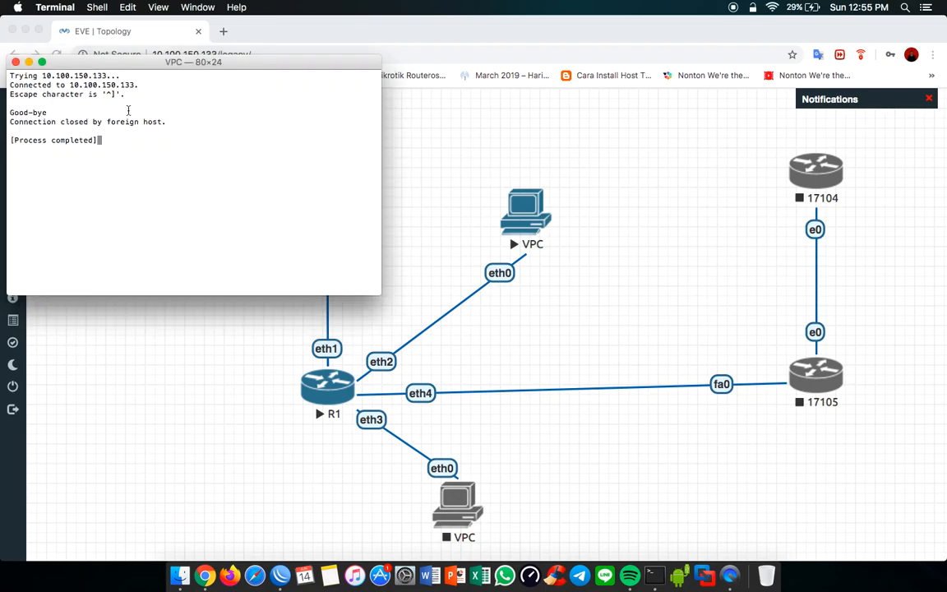
left_click(16, 63)
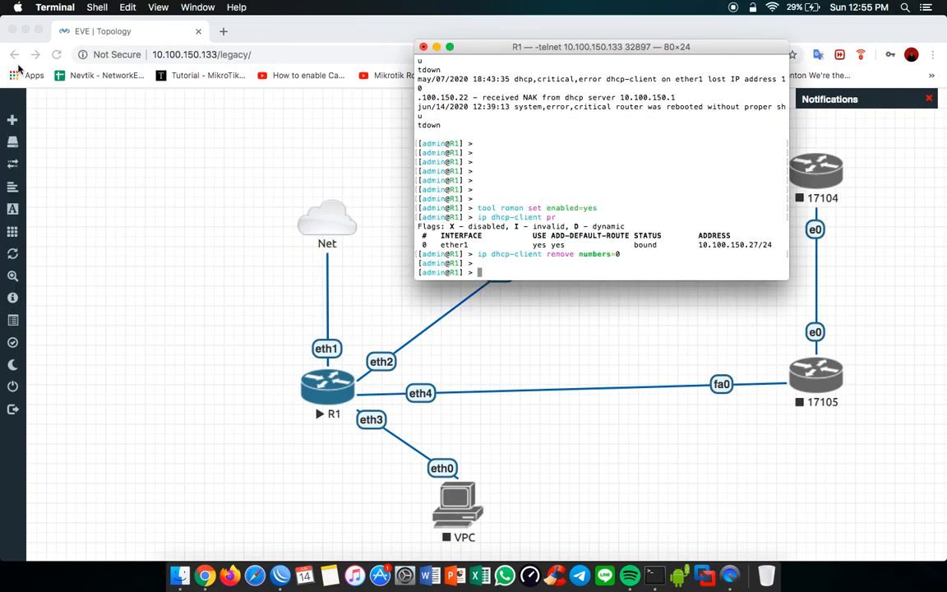
Step: Switch to WinBox and add a firewall NAT rule with chain srcnat, out interface ether1 and action masquerade
left_click(280, 572)
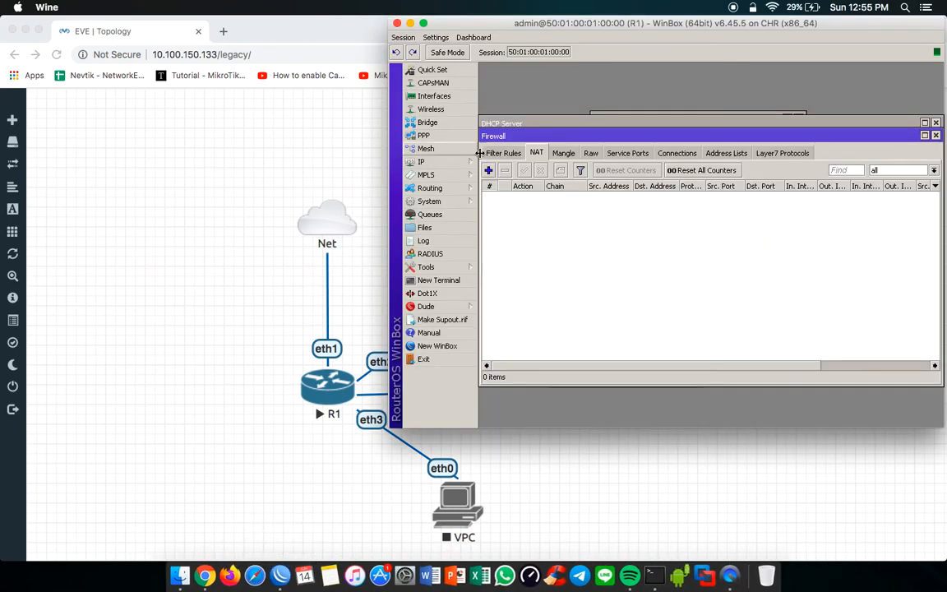
left_click(457, 162)
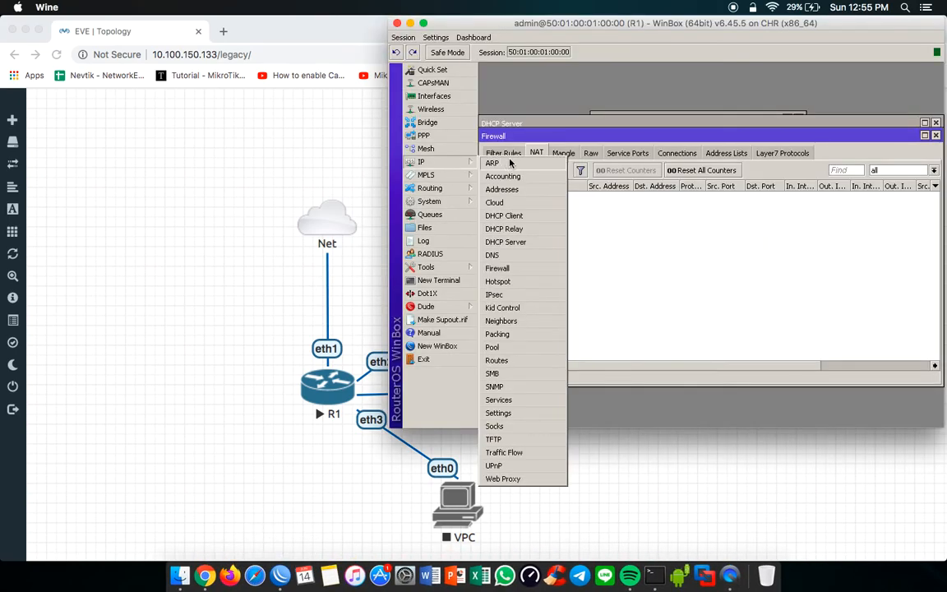
left_click(518, 269)
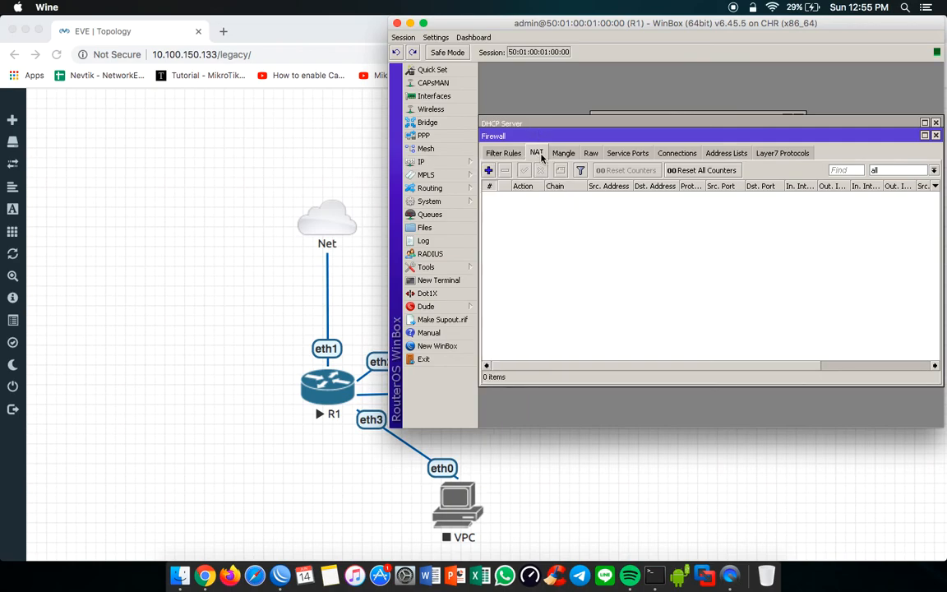
left_click(489, 170)
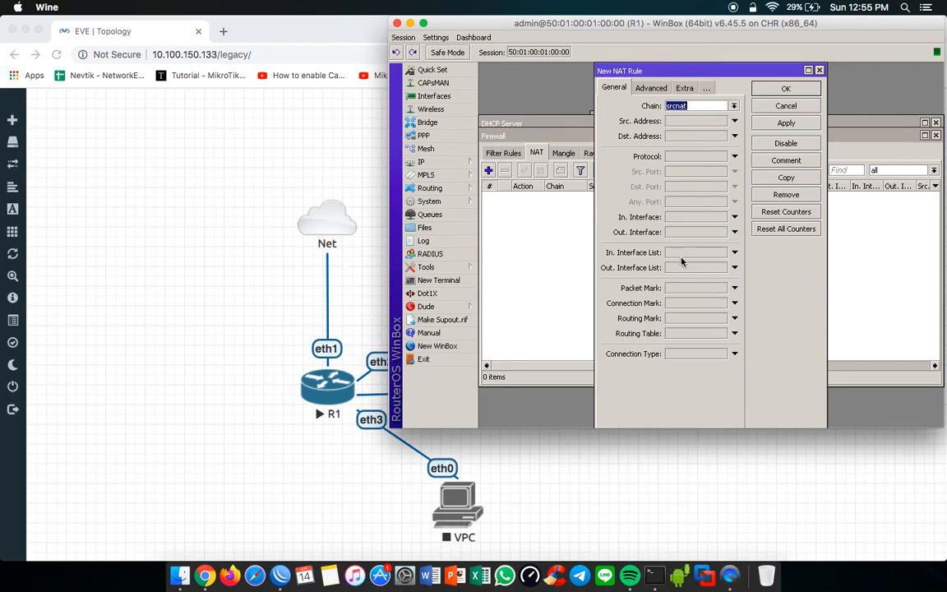
left_click(691, 232)
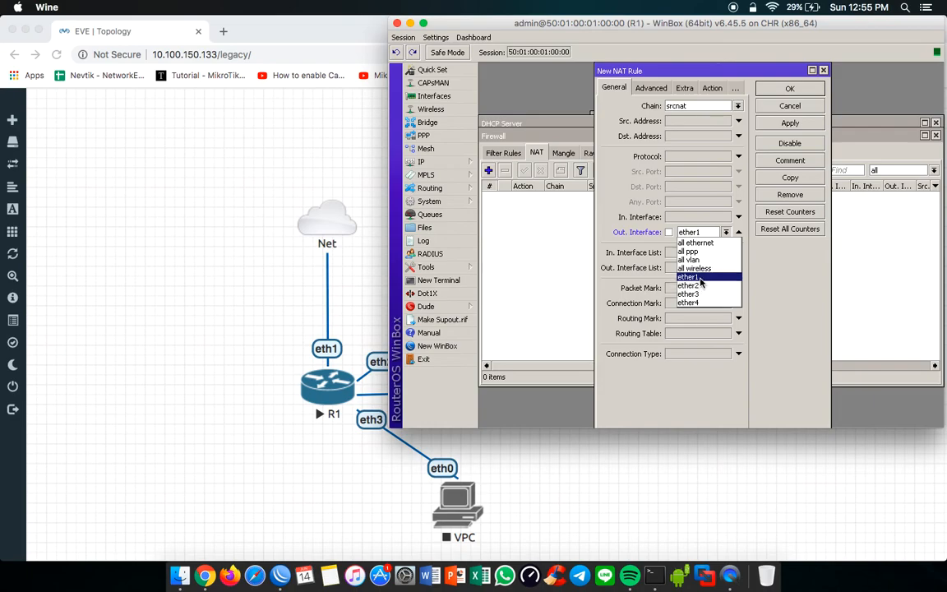
left_click(699, 279)
left_click(710, 88)
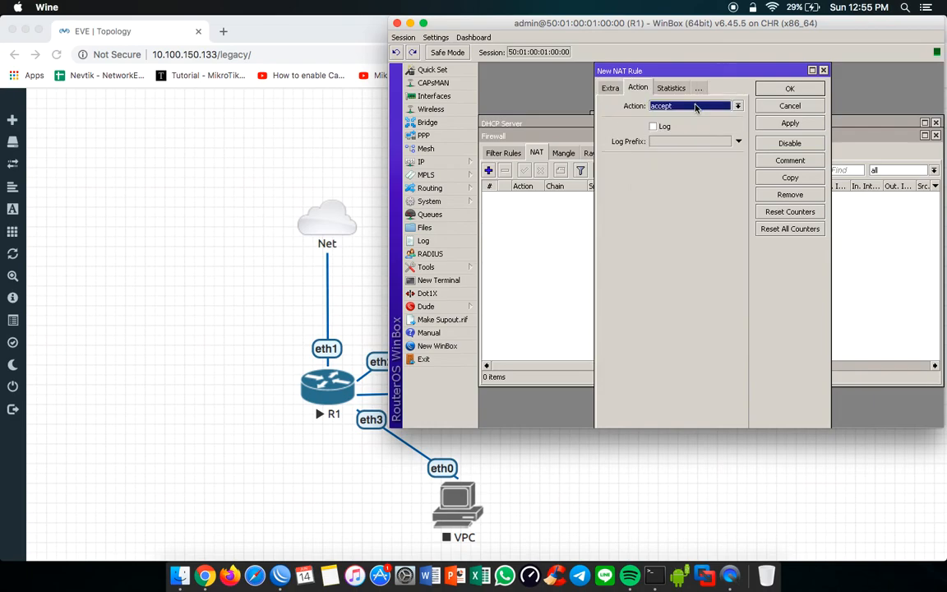
left_click(695, 107)
left_click(681, 168)
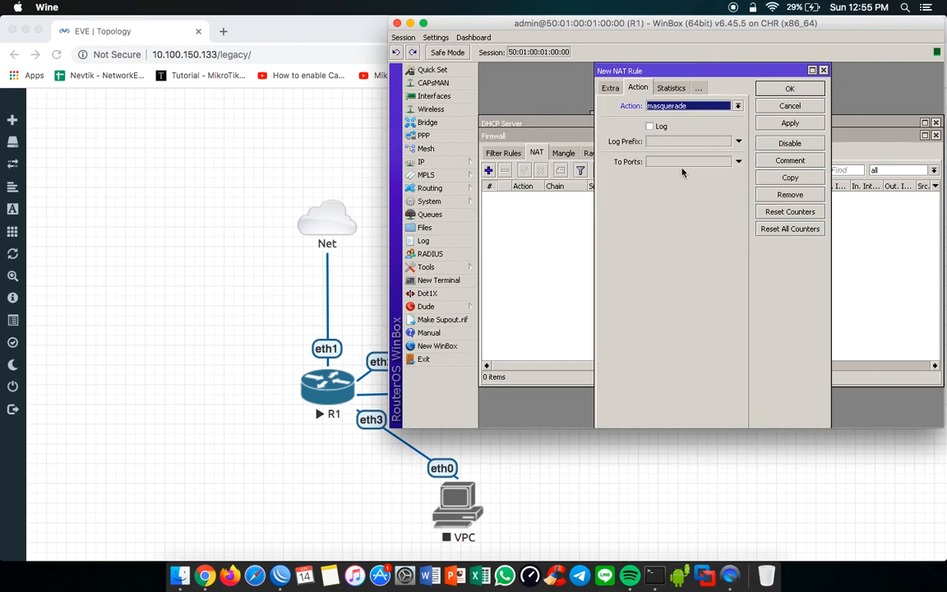
left_click(790, 88)
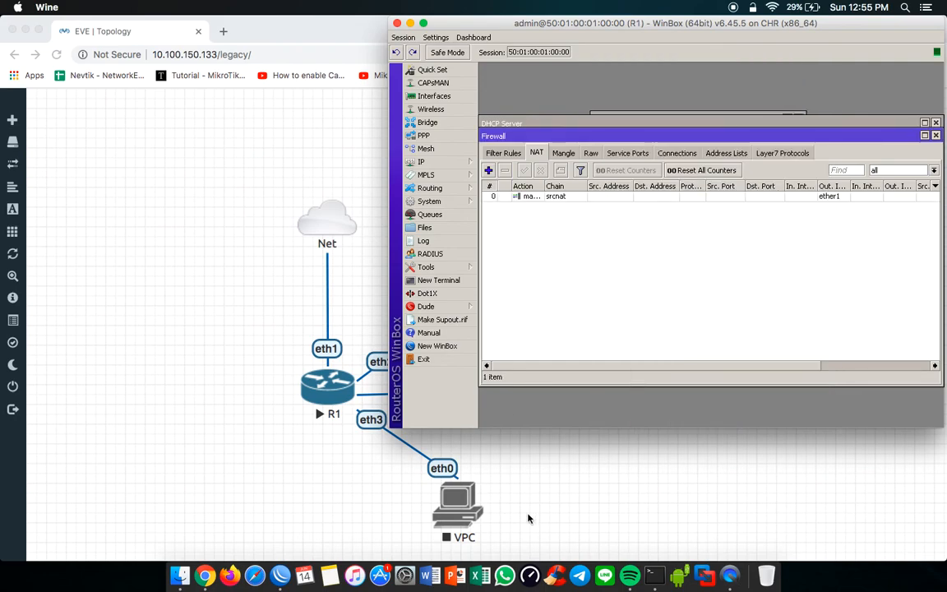
Step: Try again to open the eth2 VPC's console in Terminal from the EVE topology, allowing the telnet connection
left_click(654, 575)
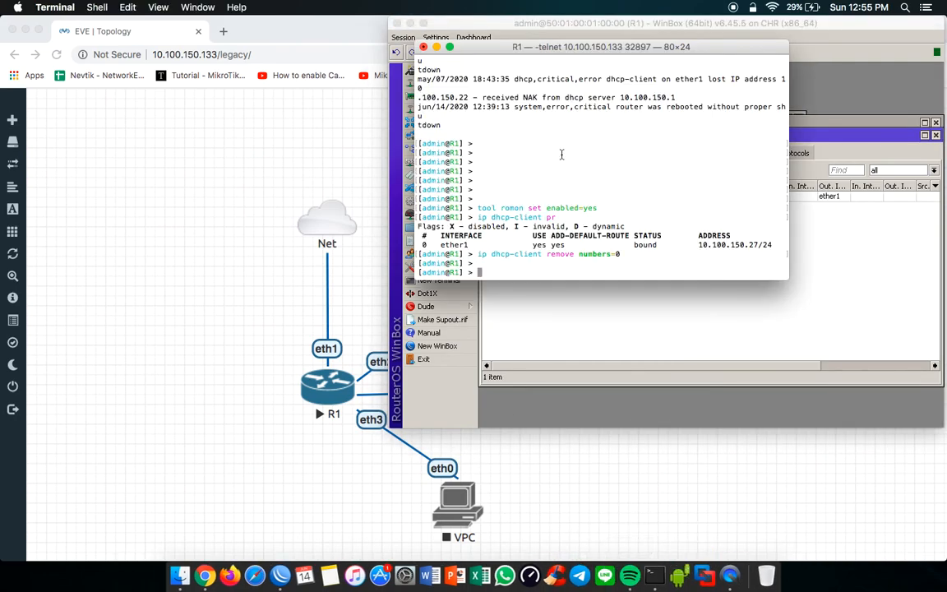
left_click(321, 486)
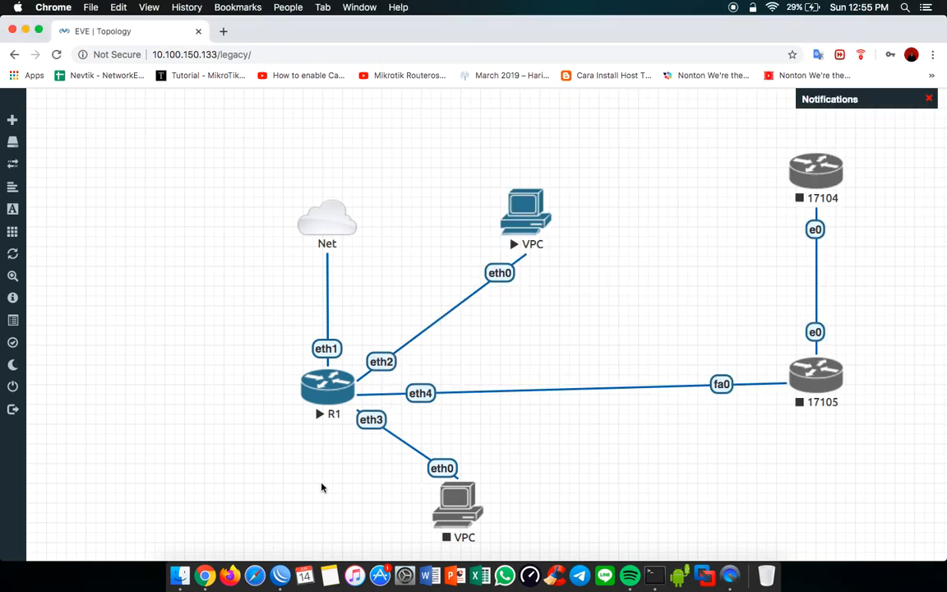
left_click(532, 210)
left_click(579, 147)
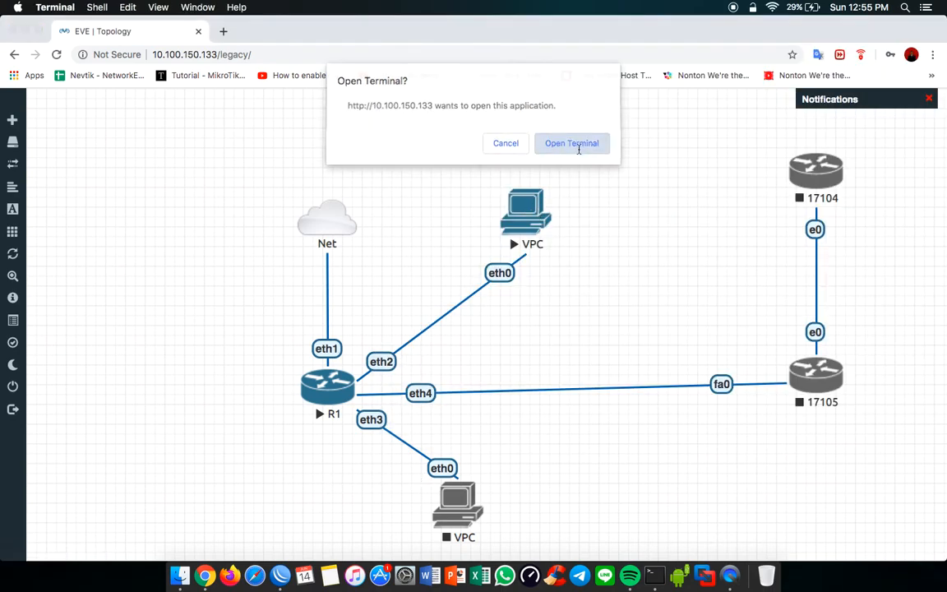
left_click(492, 226)
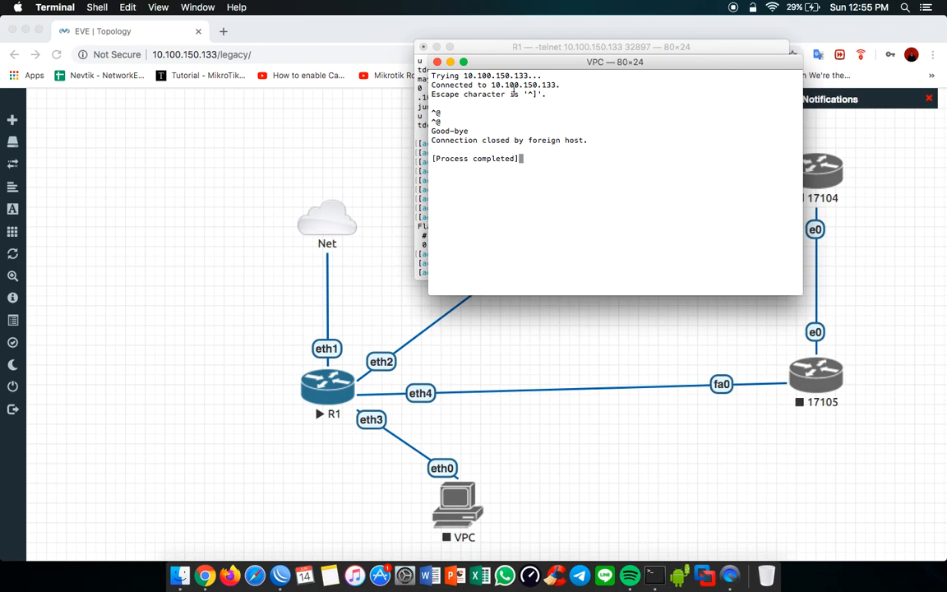
Step: Close the VPC console window and the R1 console window, terminating R1's running telnet process
left_click(437, 62)
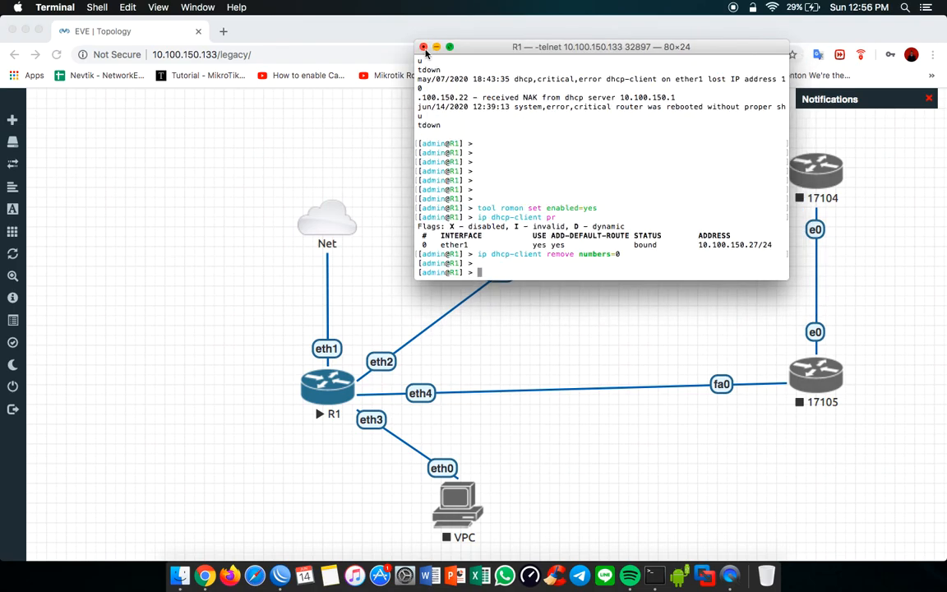
left_click(424, 48)
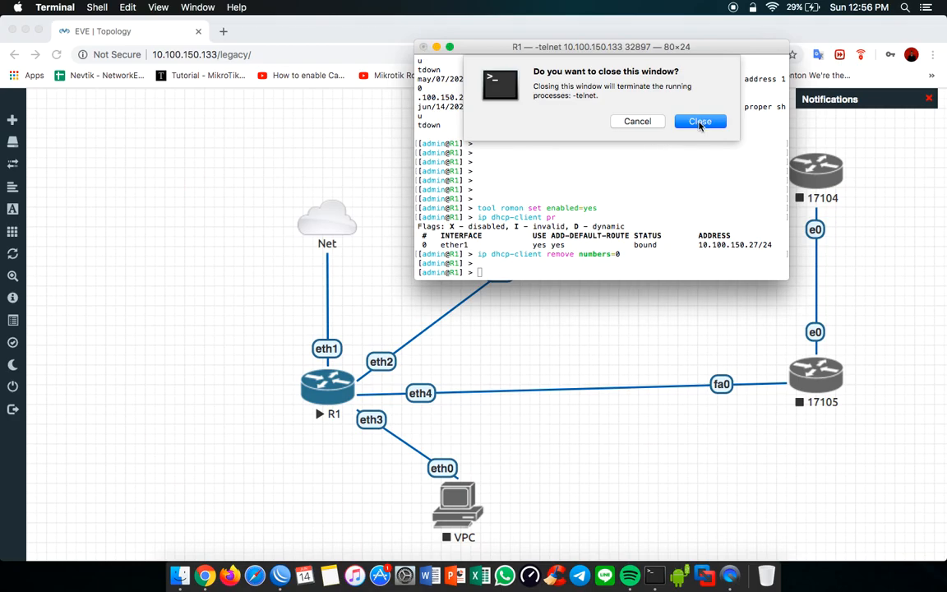
left_click(700, 121)
Step: In the EVE topology, move the eth2 VPC to the lower left of R1 and shift the eth3 VPC slightly left
left_click(480, 199)
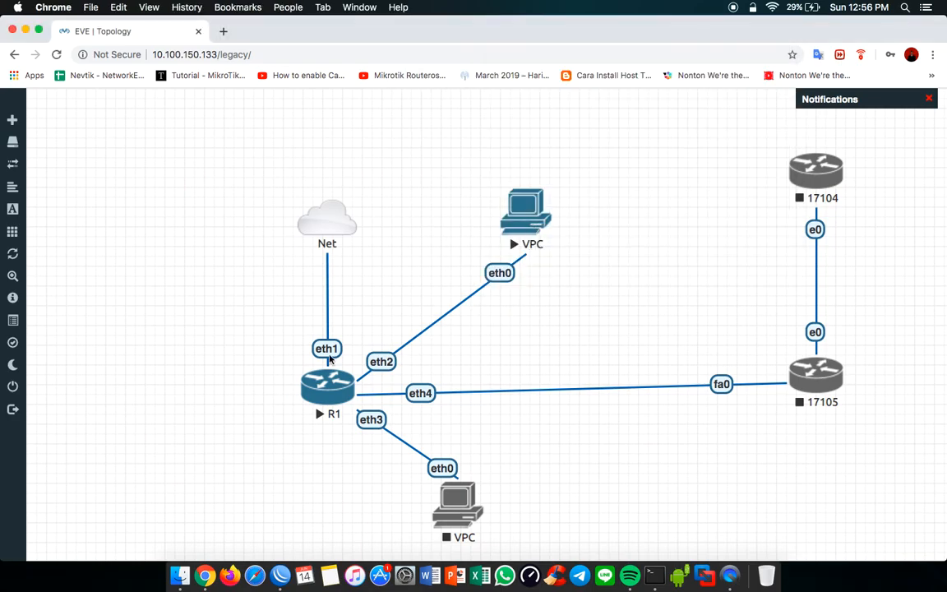
left_click_drag(526, 212, 364, 325)
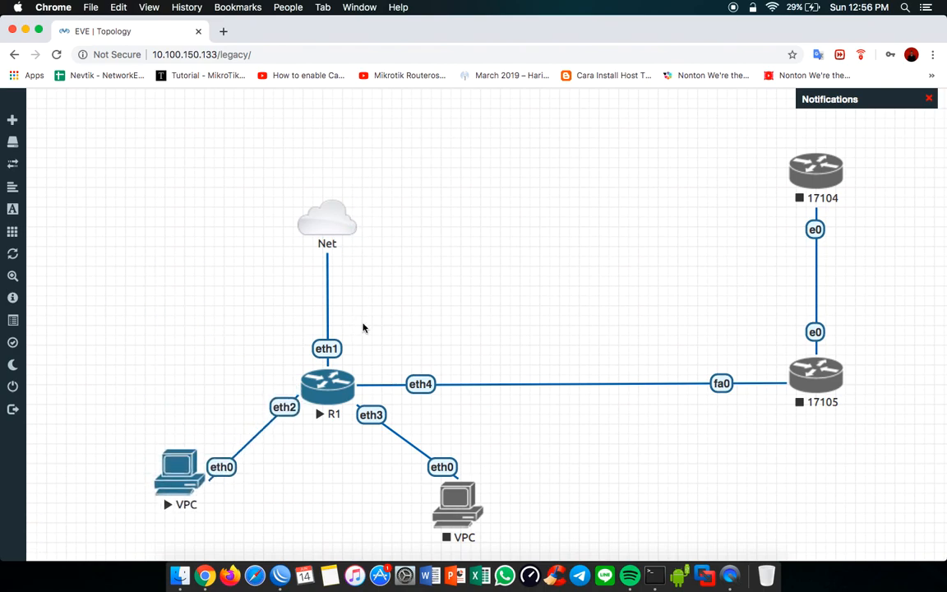
left_click_drag(473, 493, 450, 496)
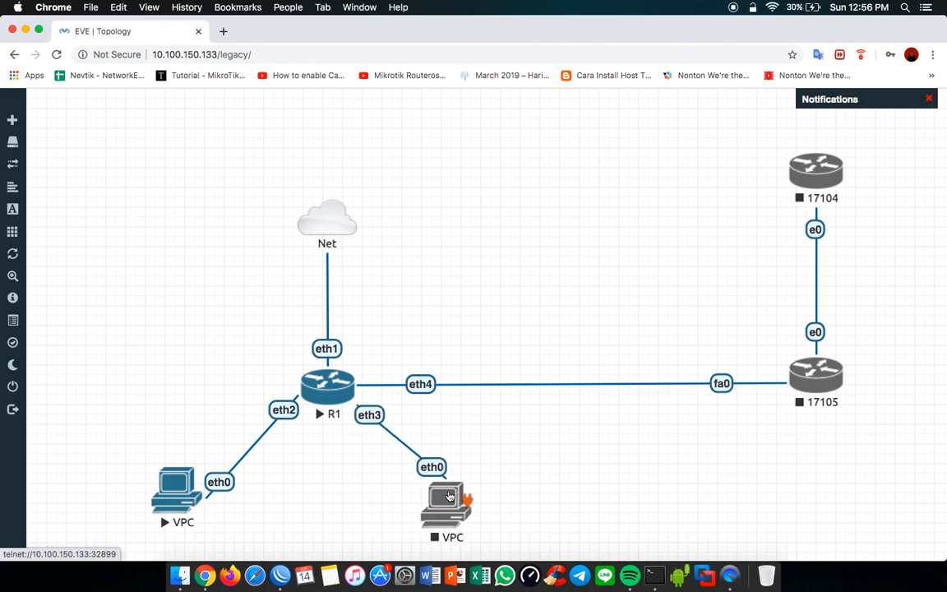